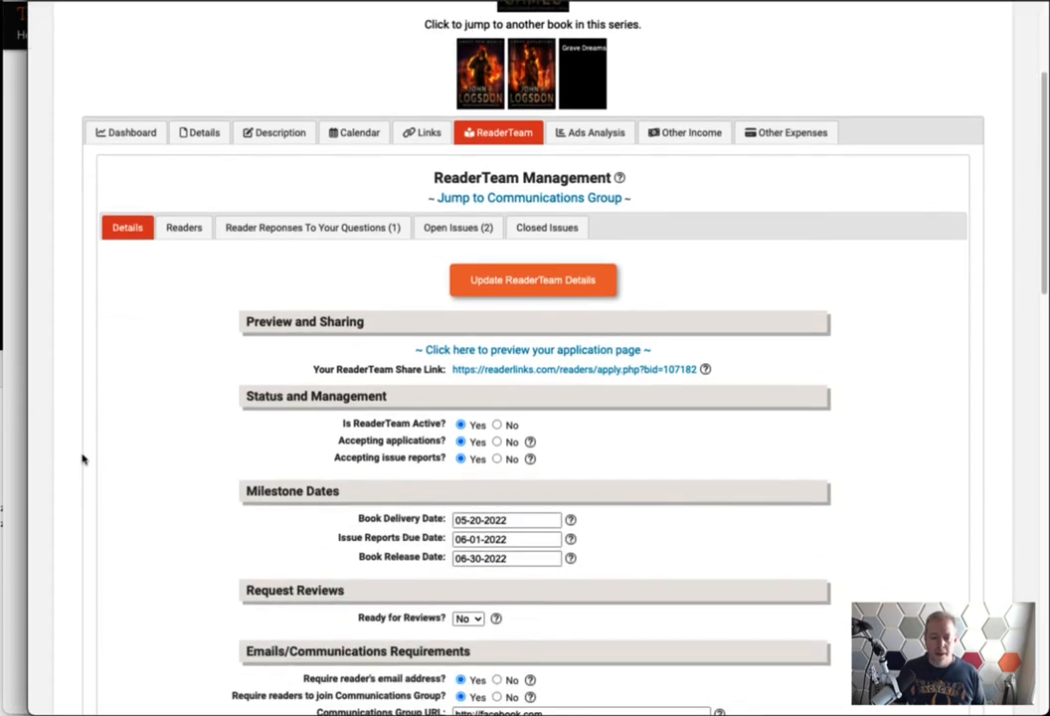
pyautogui.scroll(-4, 174, 367)
# Bring up the ReaderTeam share link's copy options and dismiss them without copying
pyautogui.scroll(4, 174, 376)
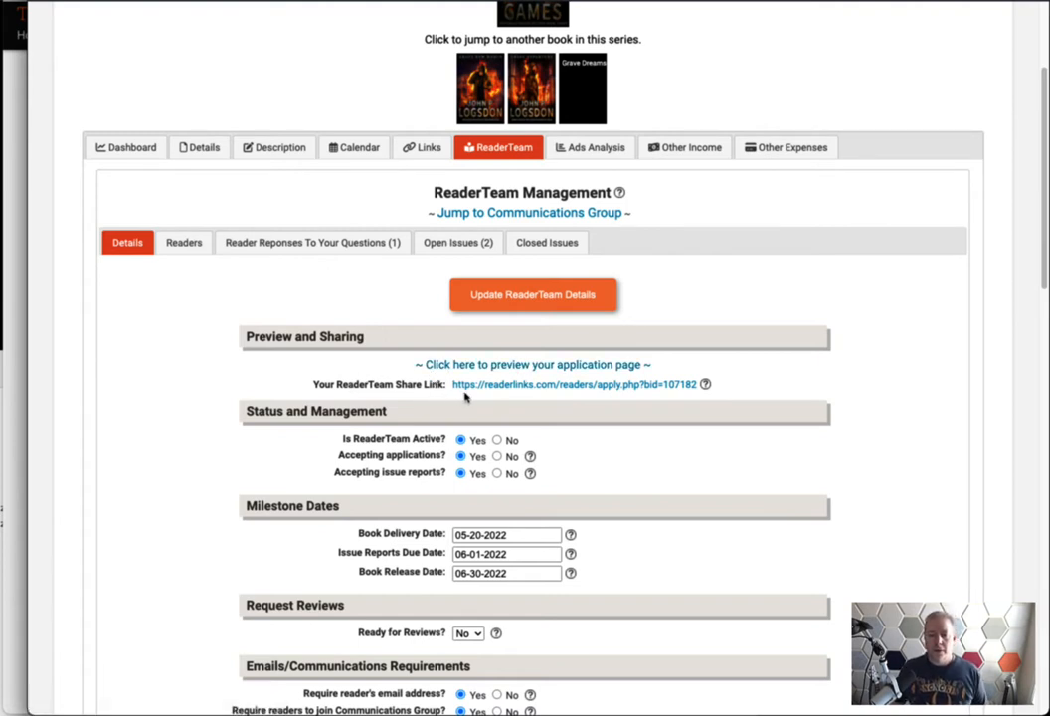
pyautogui.rightClick(586, 388)
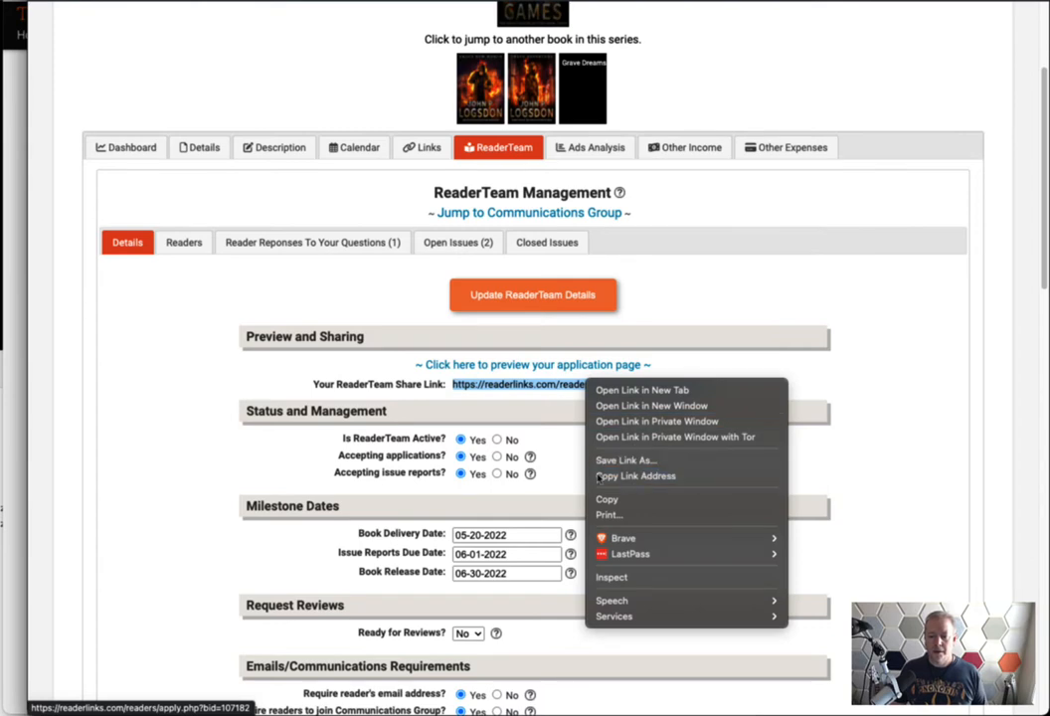
pyautogui.click(180, 419)
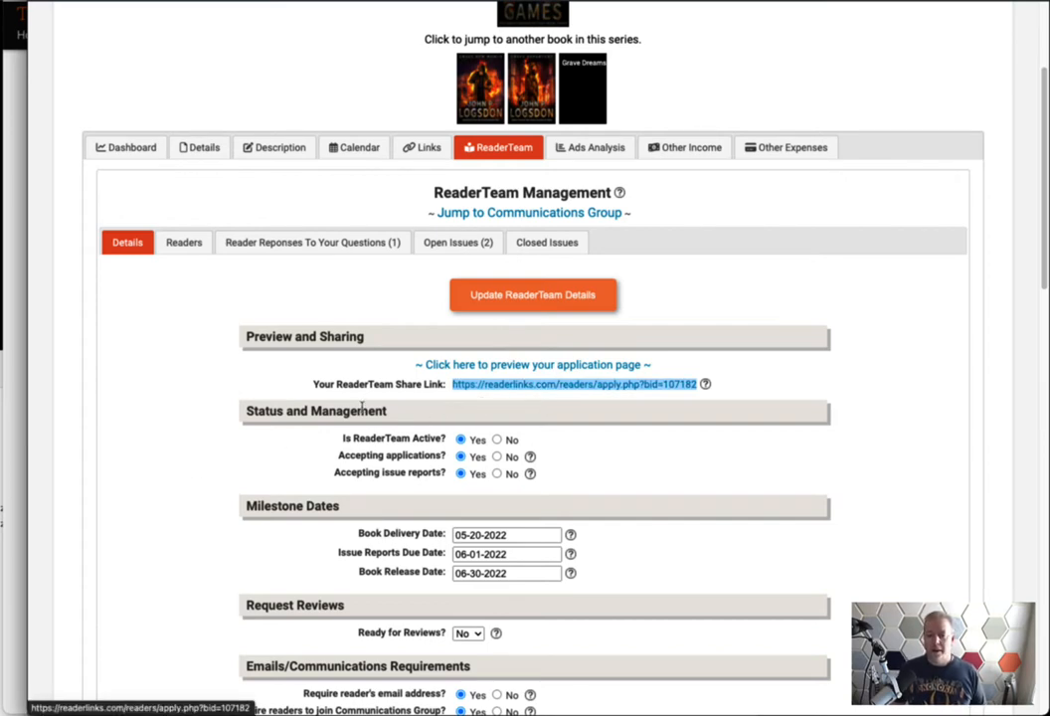
pyautogui.scroll(-3, 185, 483)
pyautogui.scroll(4, 185, 483)
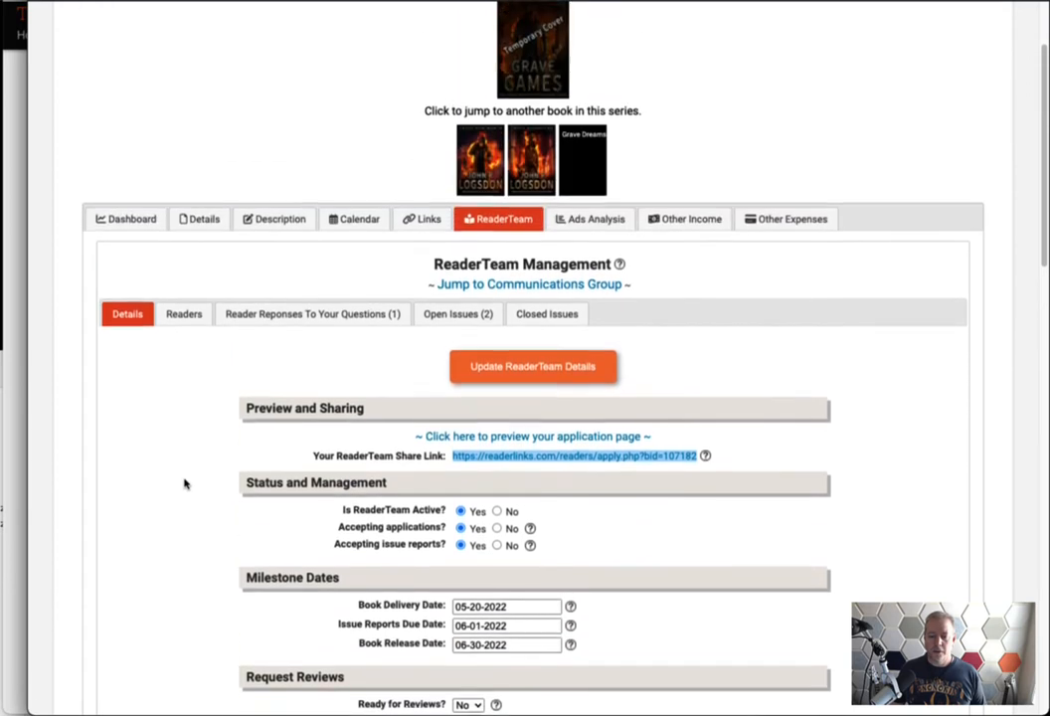
pyautogui.click(204, 465)
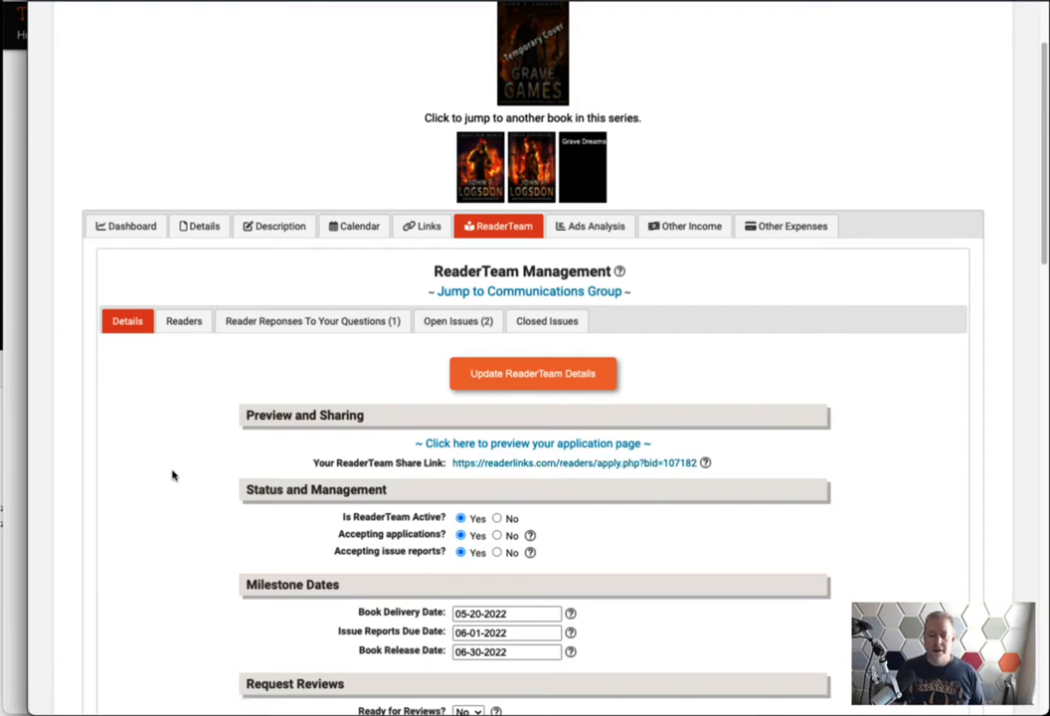
pyautogui.scroll(-2, 179, 476)
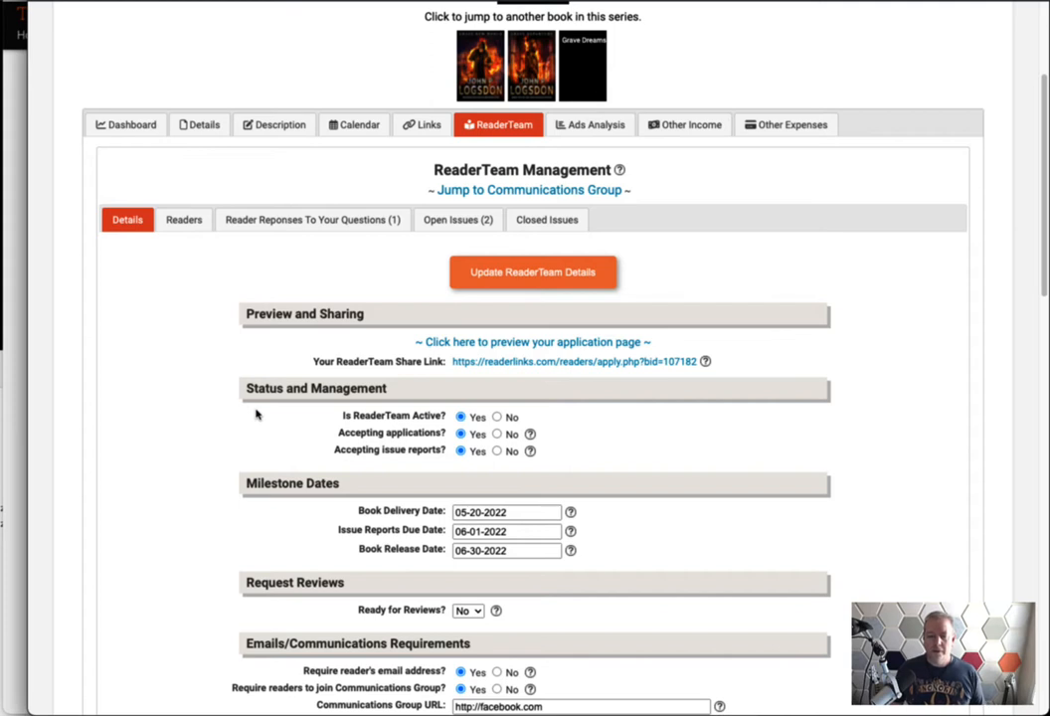
# Point out the 'Is ReaderTeam Active?' question on the ReaderTeam form
pyautogui.moveTo(449, 414); pyautogui.dragTo(340, 416)
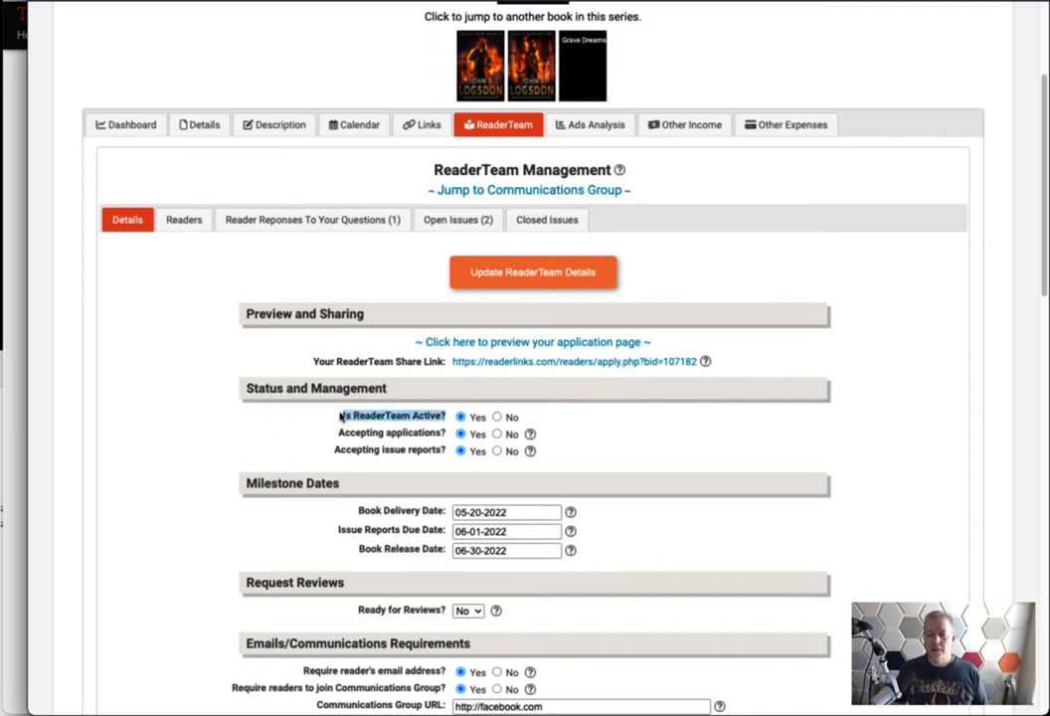
pyautogui.click(342, 416)
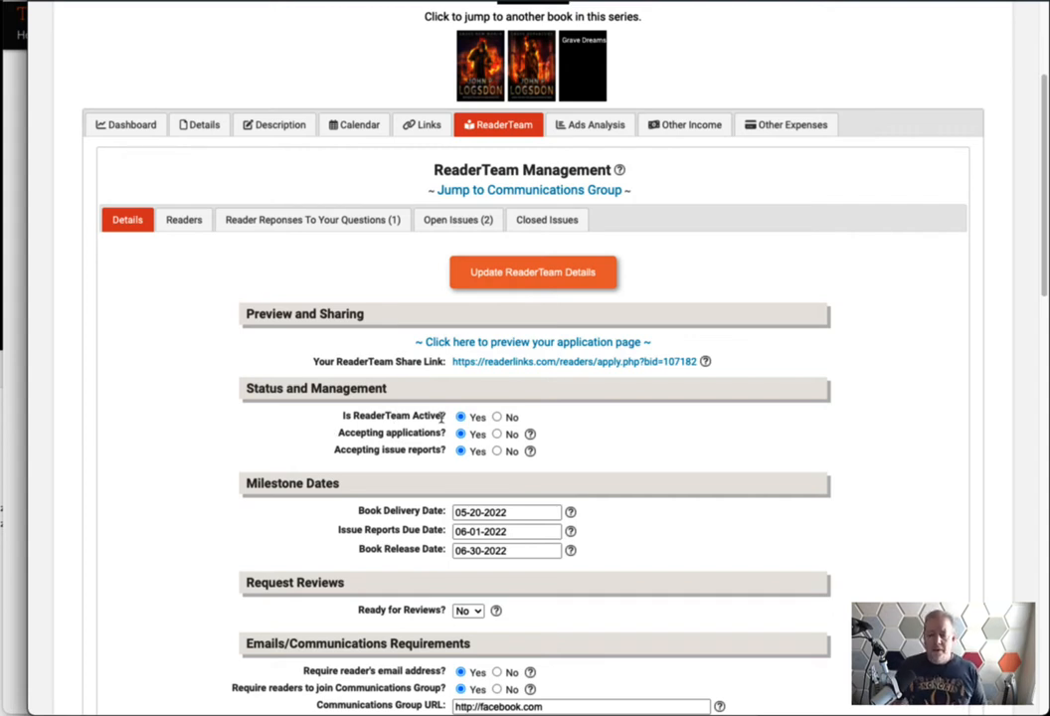
pyautogui.scroll(3, 420, 309)
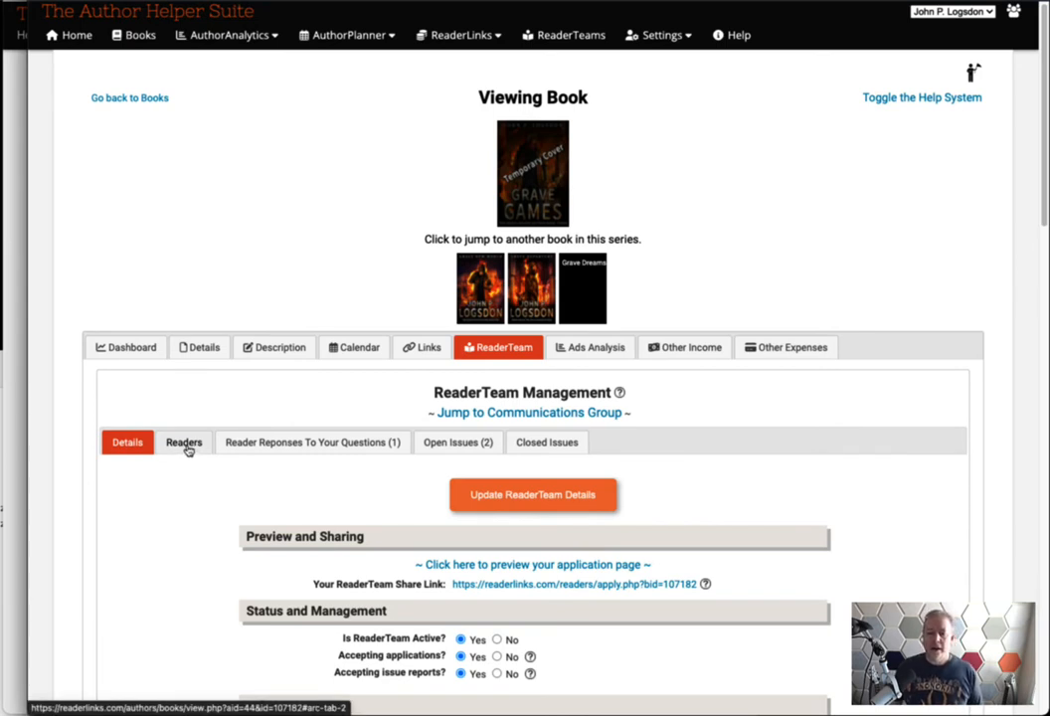
pyautogui.scroll(-2, 162, 493)
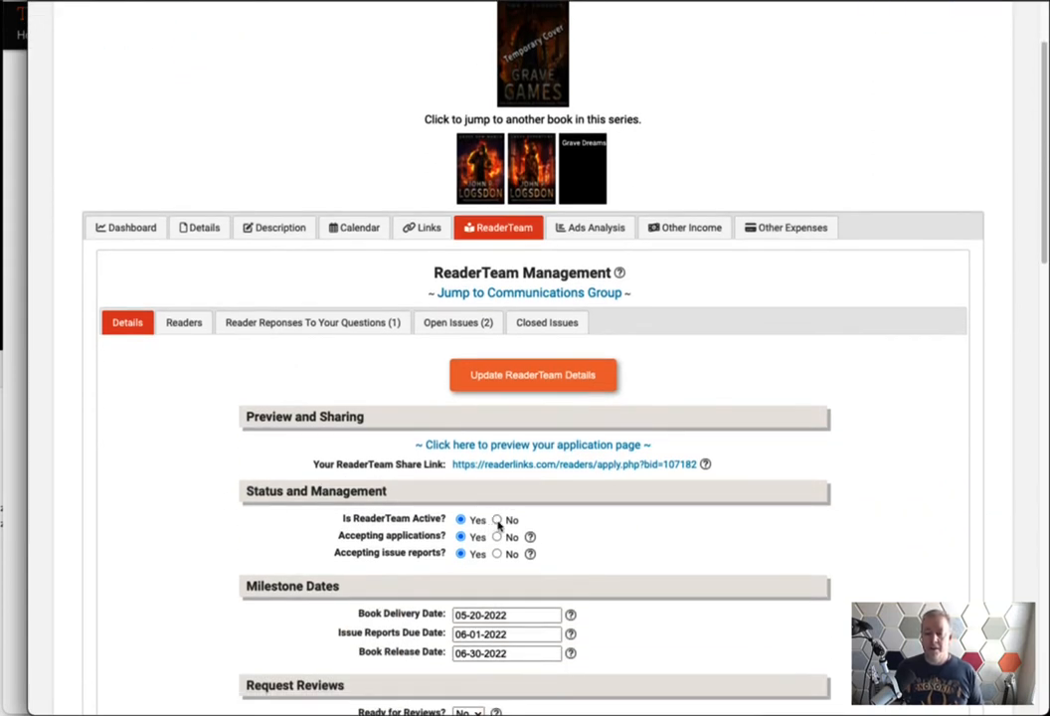
pyautogui.scroll(2, 219, 526)
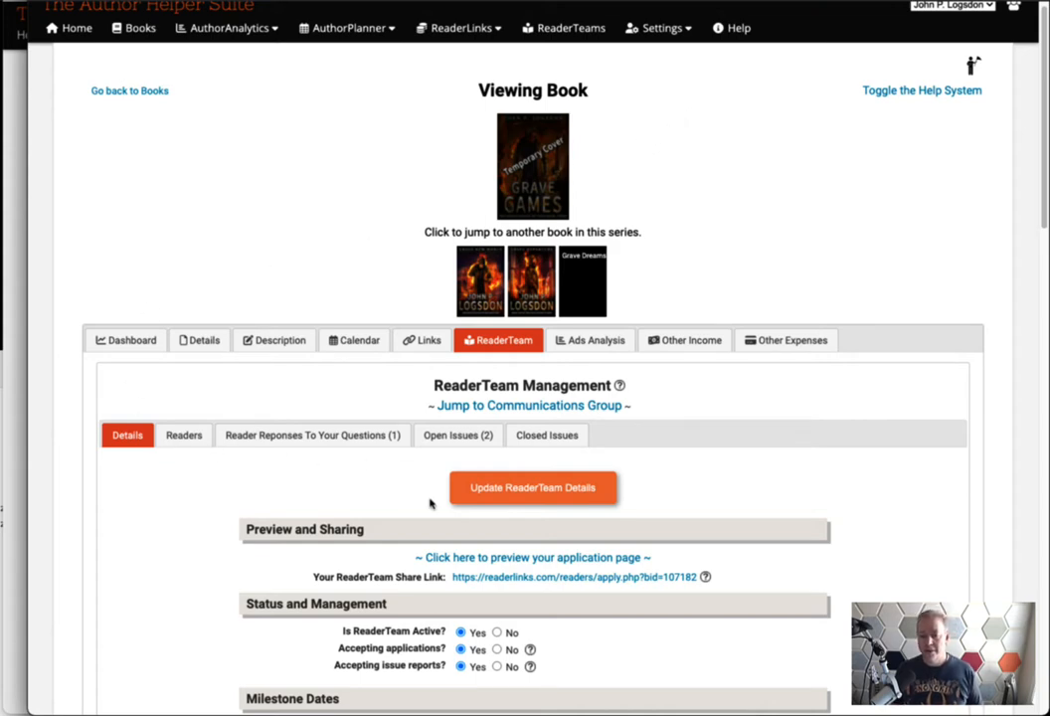
pyautogui.scroll(-3, 231, 443)
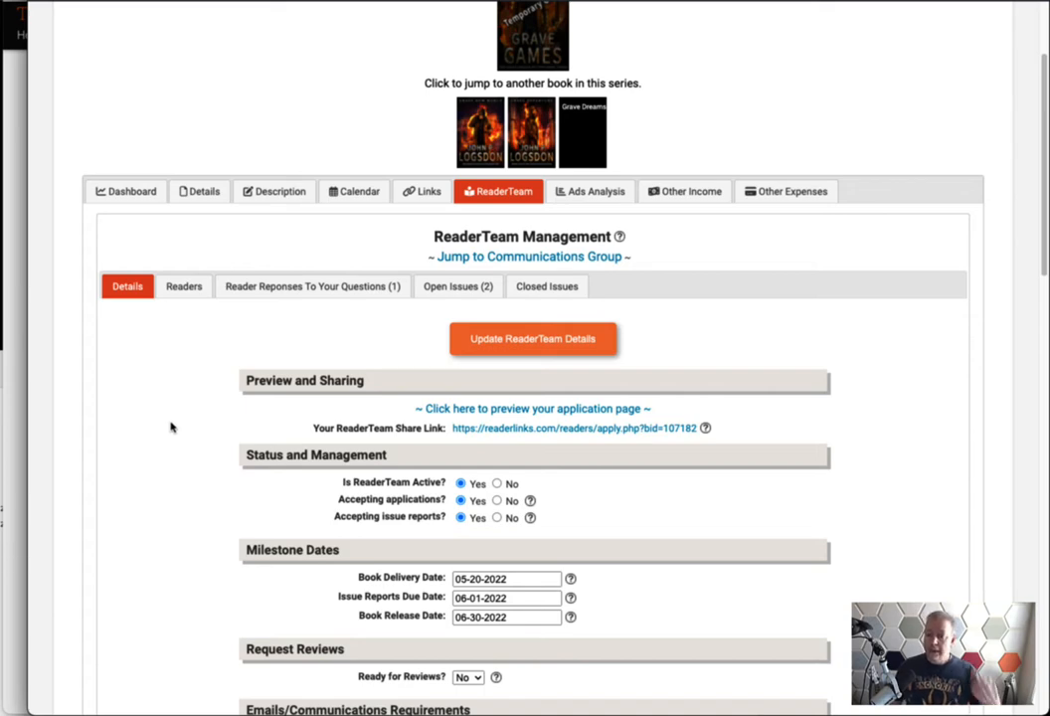
pyautogui.scroll(-3, 130, 402)
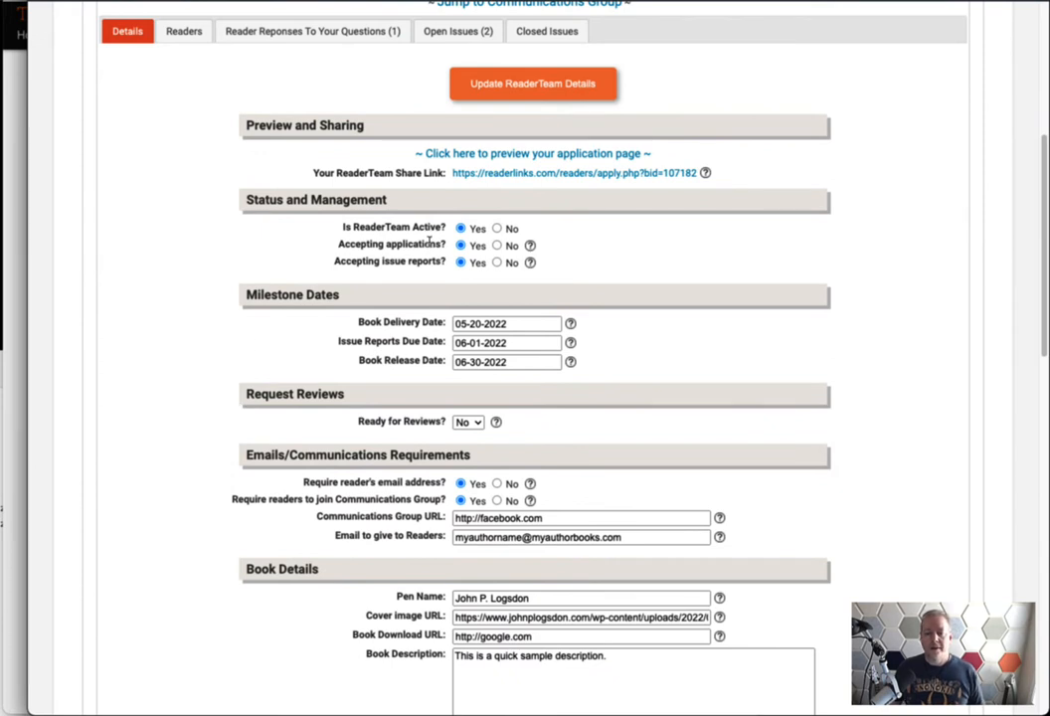
# Point out the 'Accepting applications?' and 'Accepting issue reports?' questions
pyautogui.moveTo(443, 243); pyautogui.dragTo(340, 244)
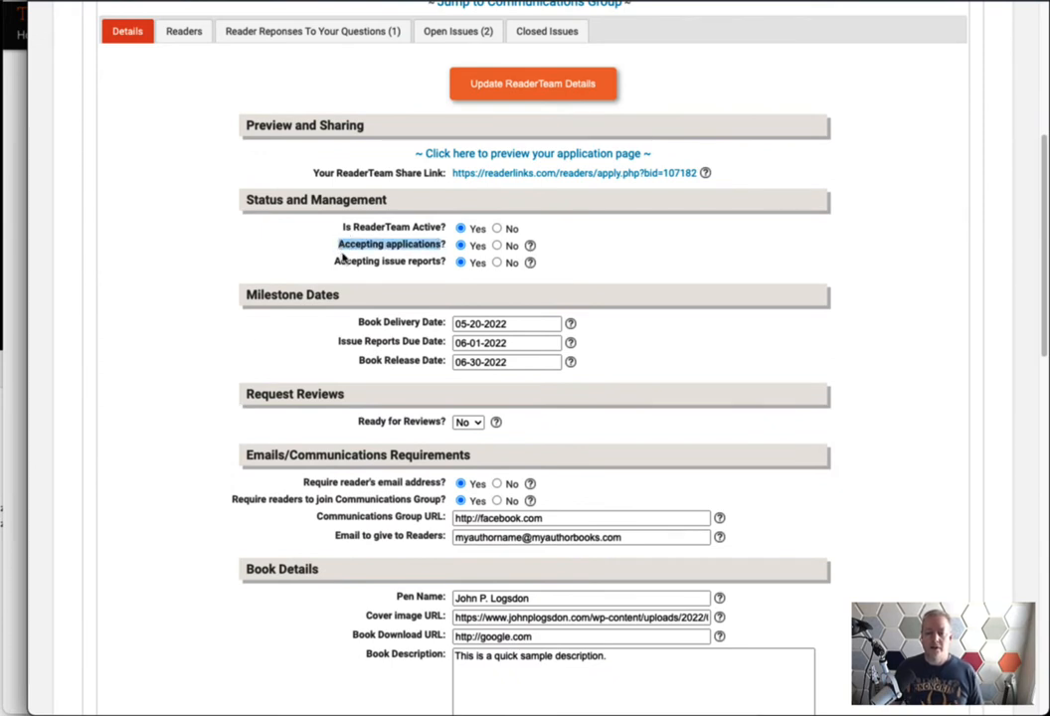
pyautogui.click(343, 258)
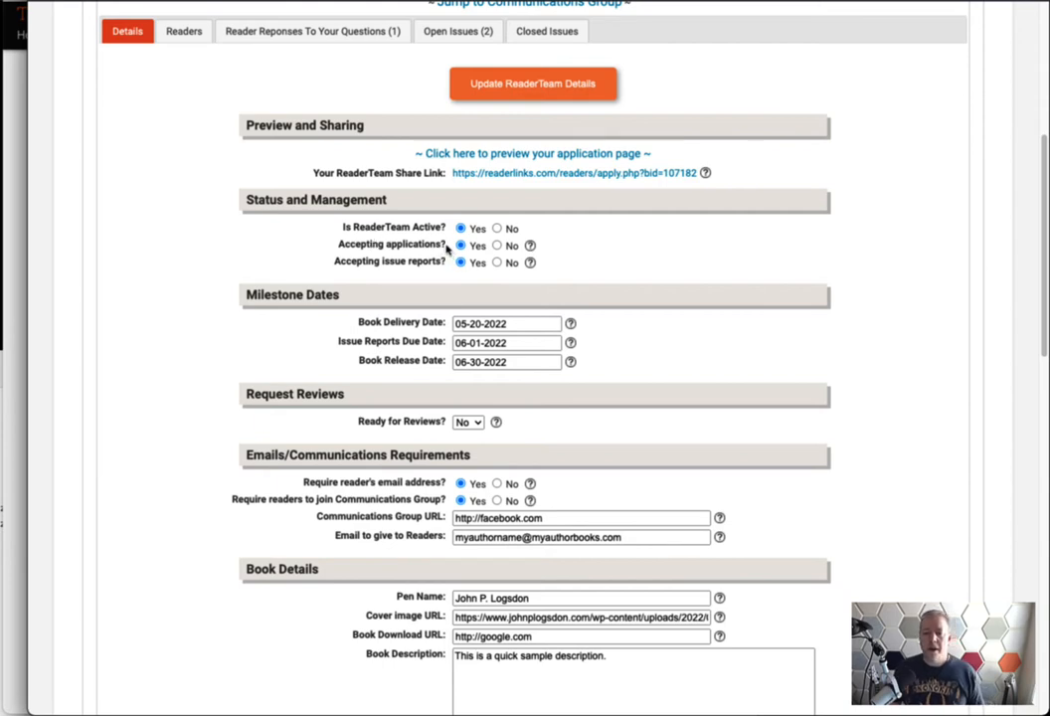
pyautogui.moveTo(445, 247); pyautogui.dragTo(340, 249)
pyautogui.click(339, 249)
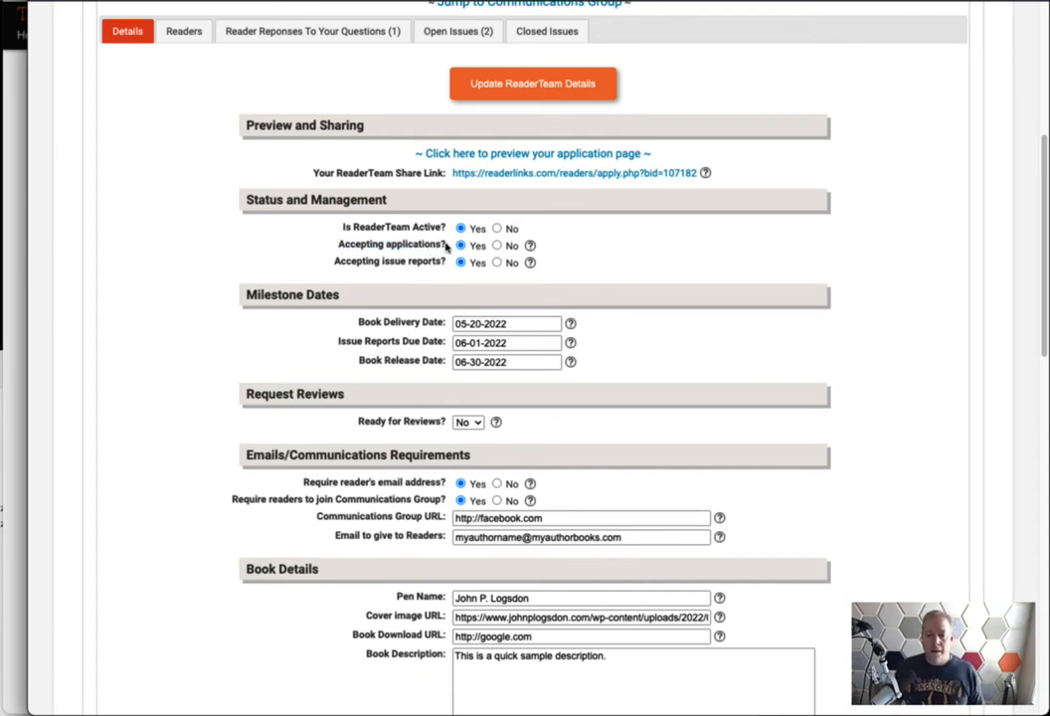
pyautogui.moveTo(446, 246); pyautogui.dragTo(338, 243)
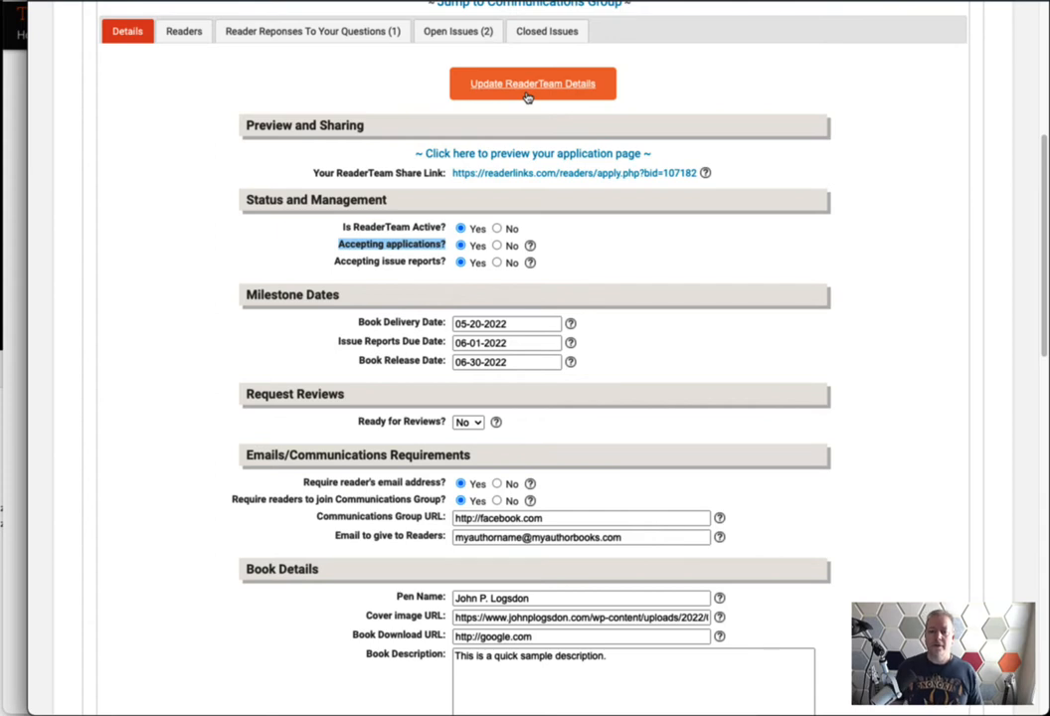
pyautogui.click(194, 278)
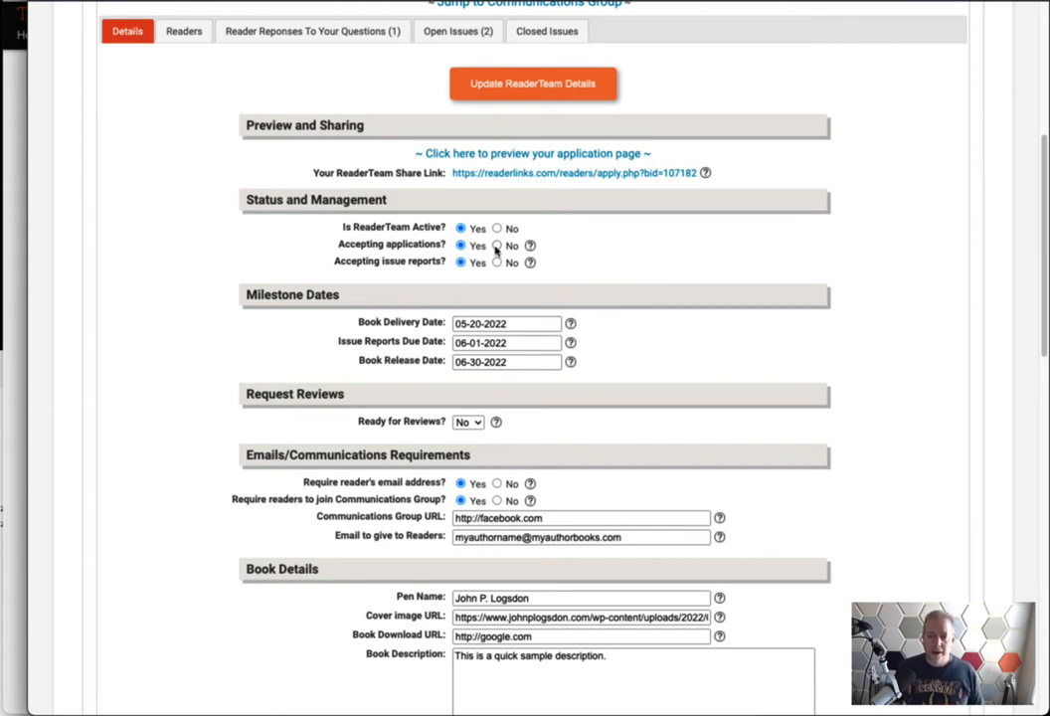
pyautogui.moveTo(447, 262); pyautogui.dragTo(321, 266)
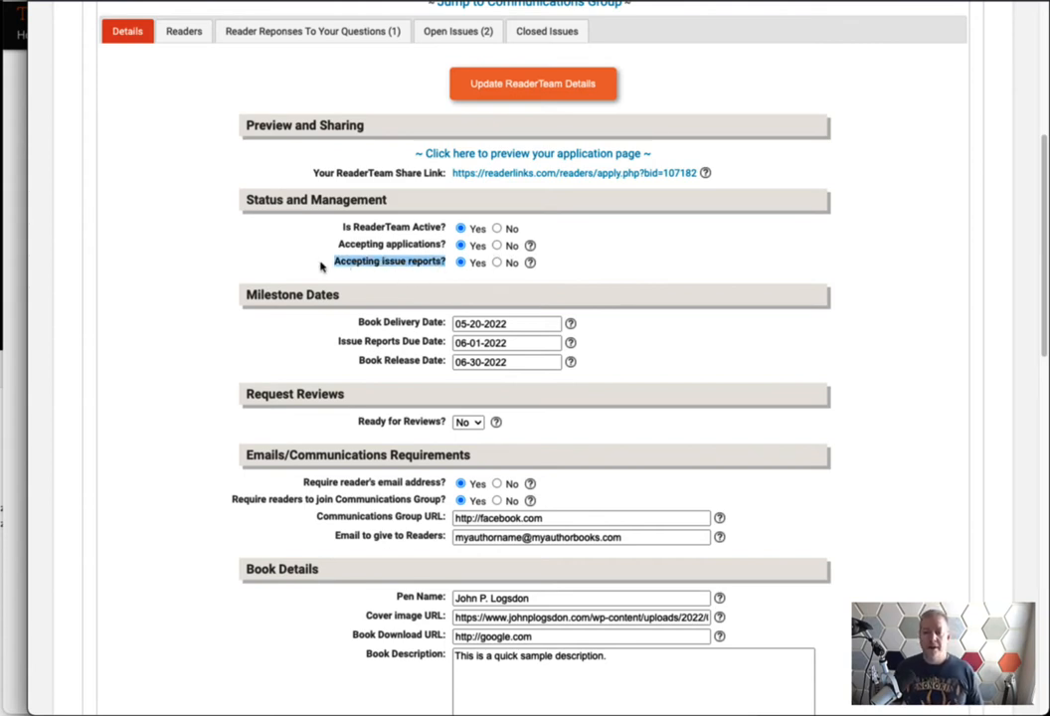
pyautogui.click(318, 267)
pyautogui.scroll(1, 316, 270)
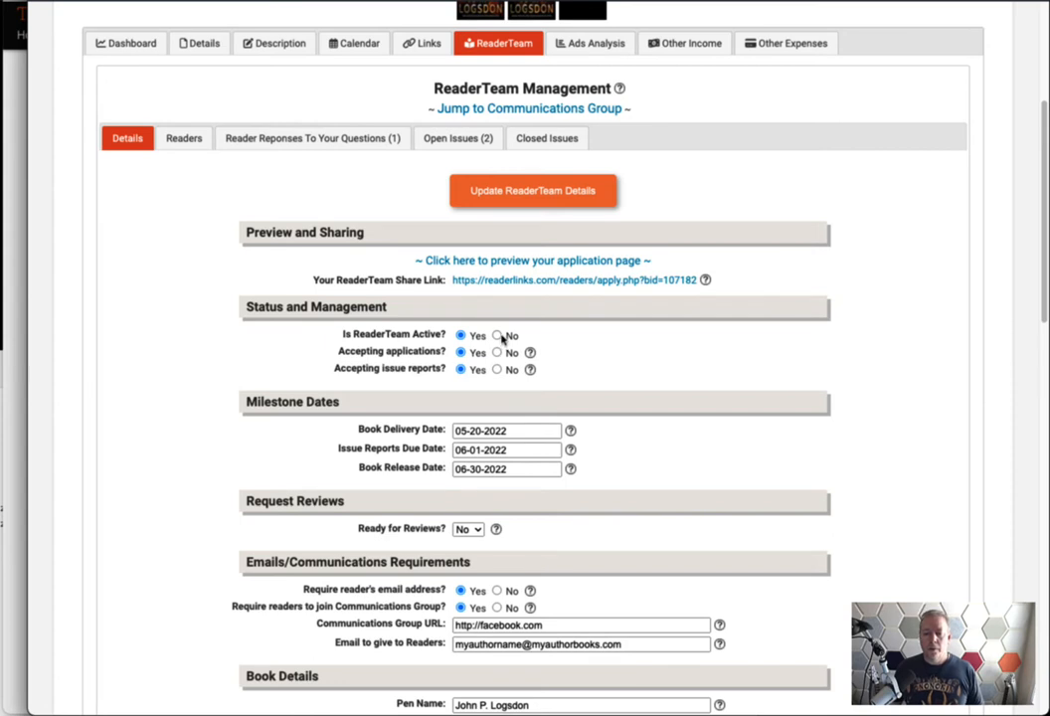
# Toggle ReaderTeam Active, Accepting applications and Accepting issue reports to No, then back to Yes
pyautogui.click(497, 336)
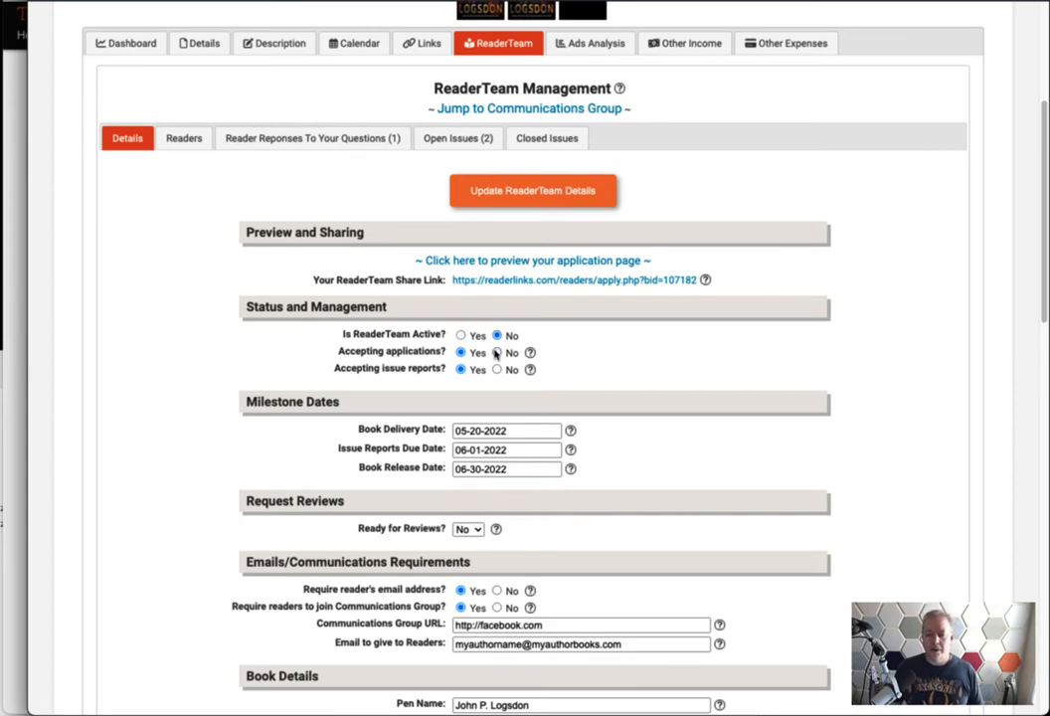
pyautogui.click(497, 352)
pyautogui.click(497, 369)
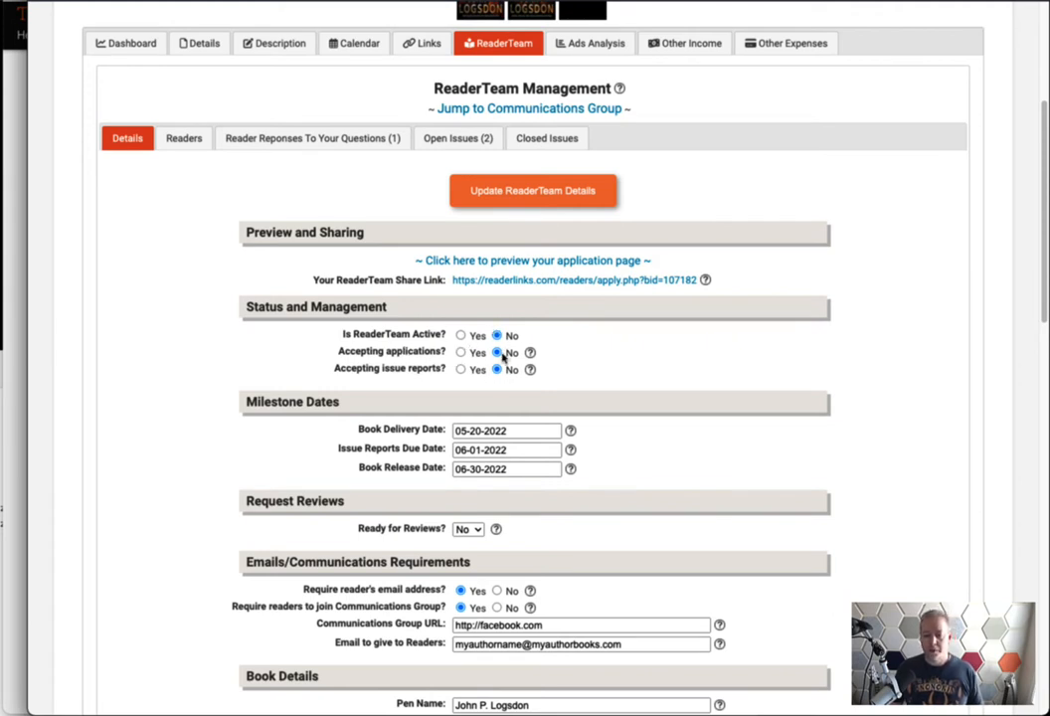
pyautogui.click(460, 335)
pyautogui.click(460, 369)
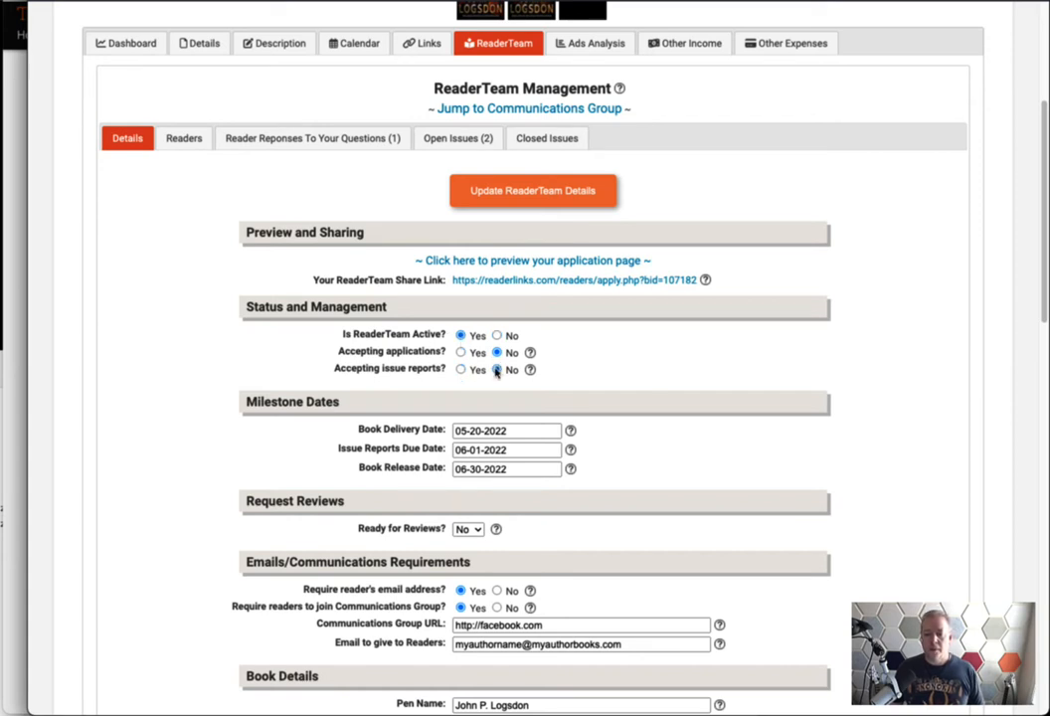
pyautogui.click(497, 369)
pyautogui.click(497, 335)
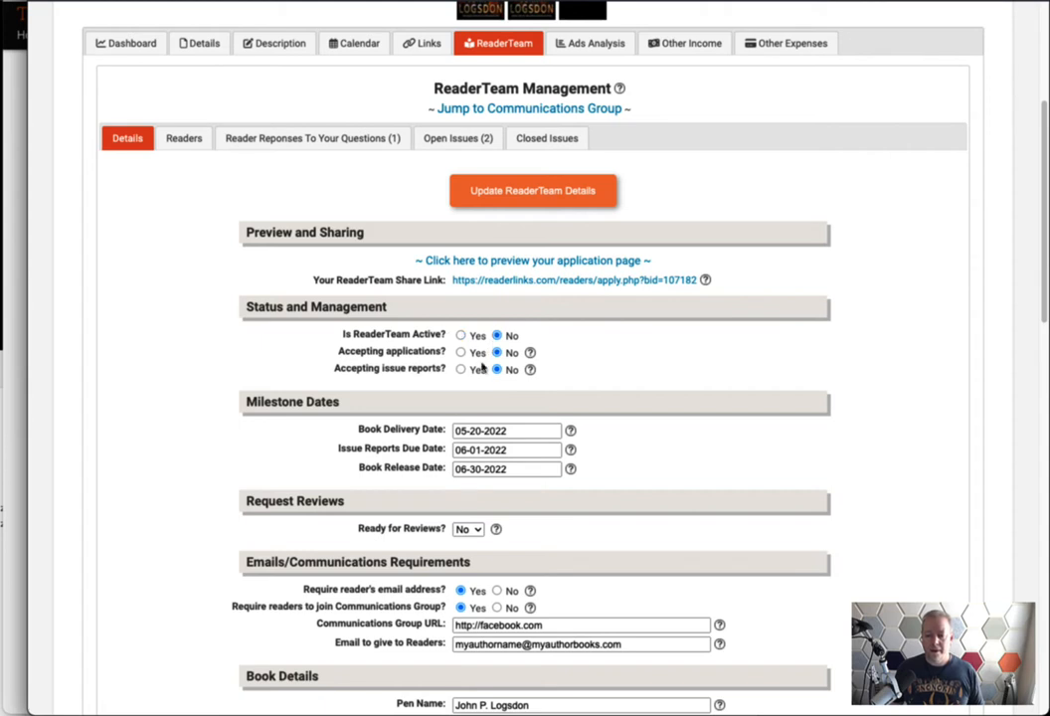
pyautogui.click(460, 335)
pyautogui.click(460, 352)
pyautogui.click(460, 368)
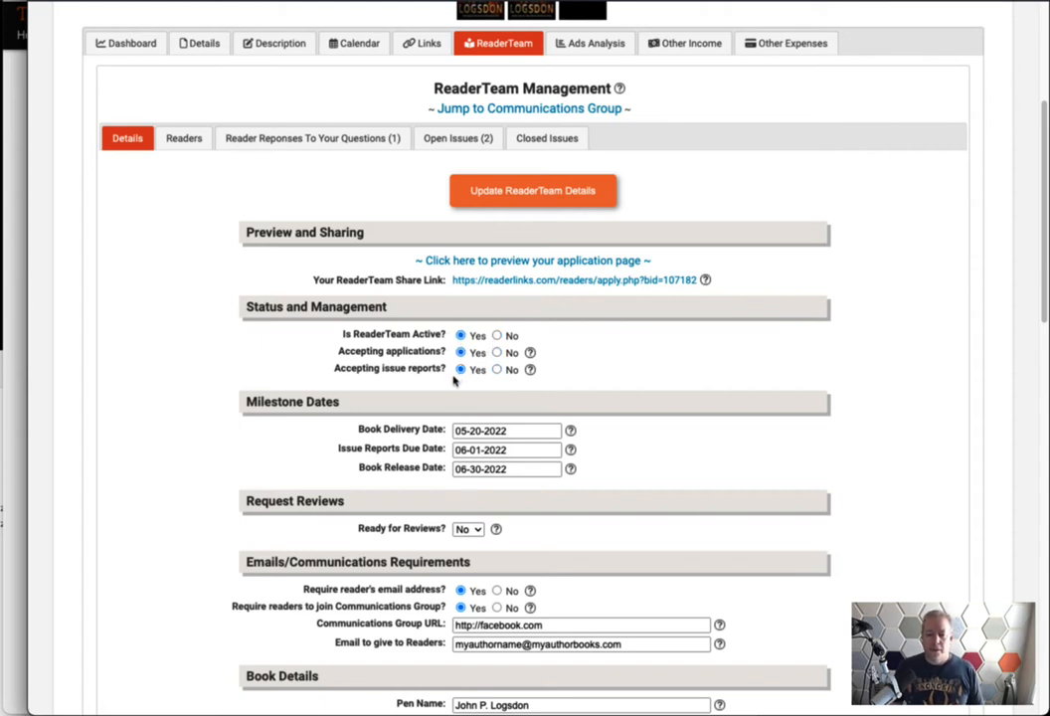
# Open the Issue Reports Due Date calendar and close it without changing the date
pyautogui.moveTo(447, 369); pyautogui.dragTo(335, 369)
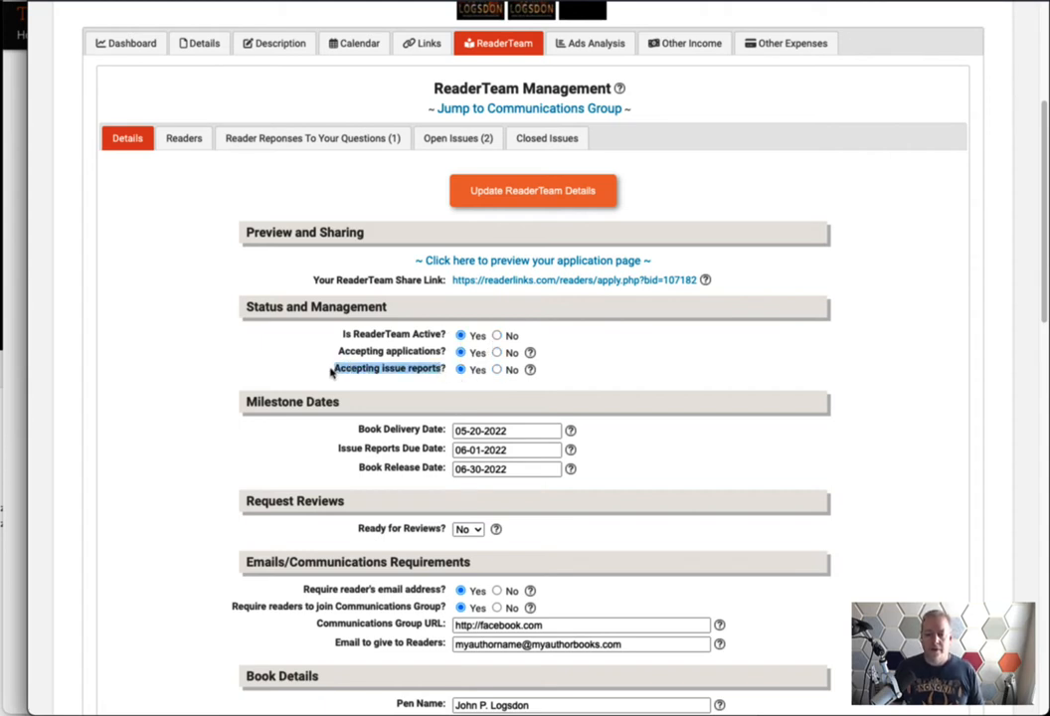
pyautogui.click(300, 368)
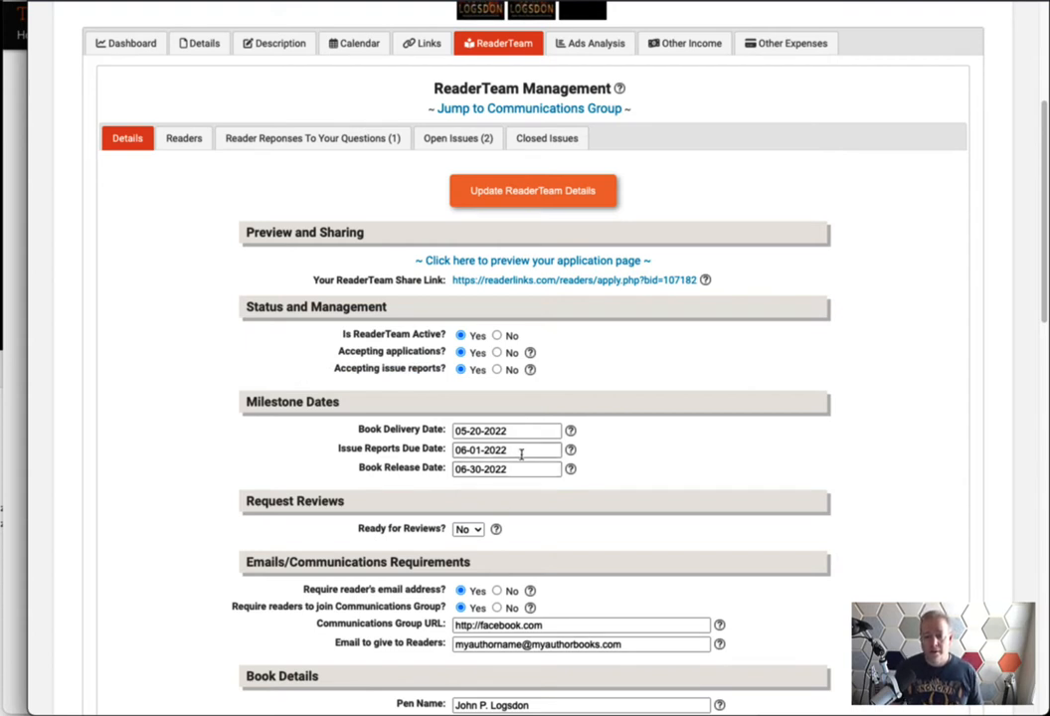
pyautogui.click(440, 450)
pyautogui.click(304, 445)
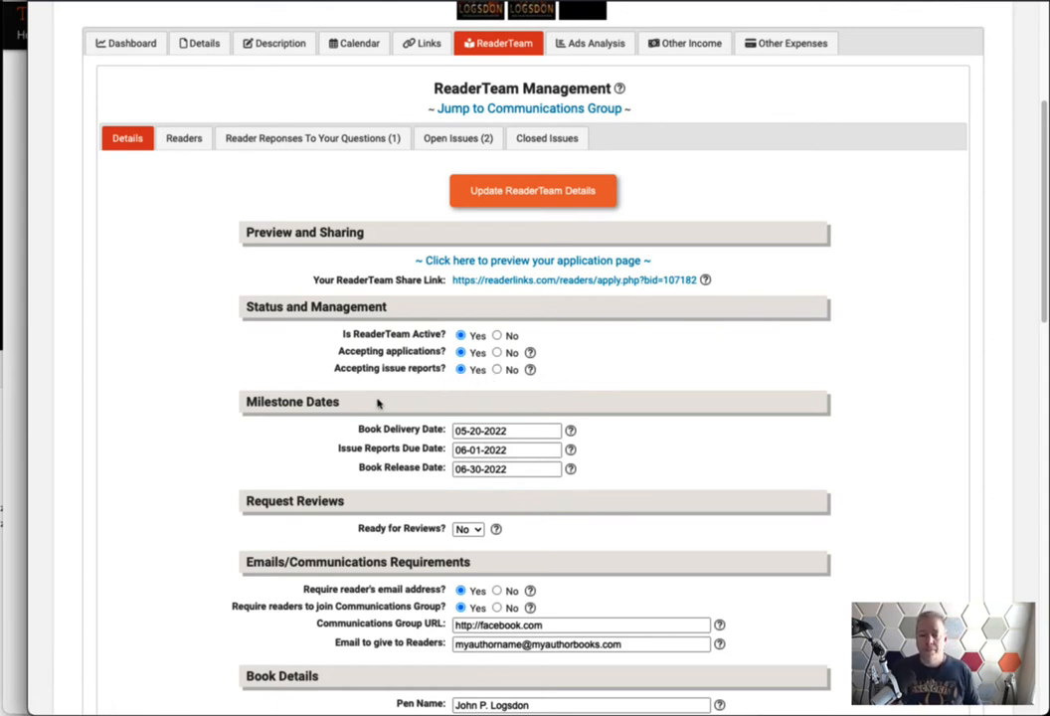
# Point out the Milestone Dates: Book Delivery, Issue Reports Due and Book Release dates
pyautogui.moveTo(370, 411); pyautogui.dragTo(203, 396)
pyautogui.click(208, 421)
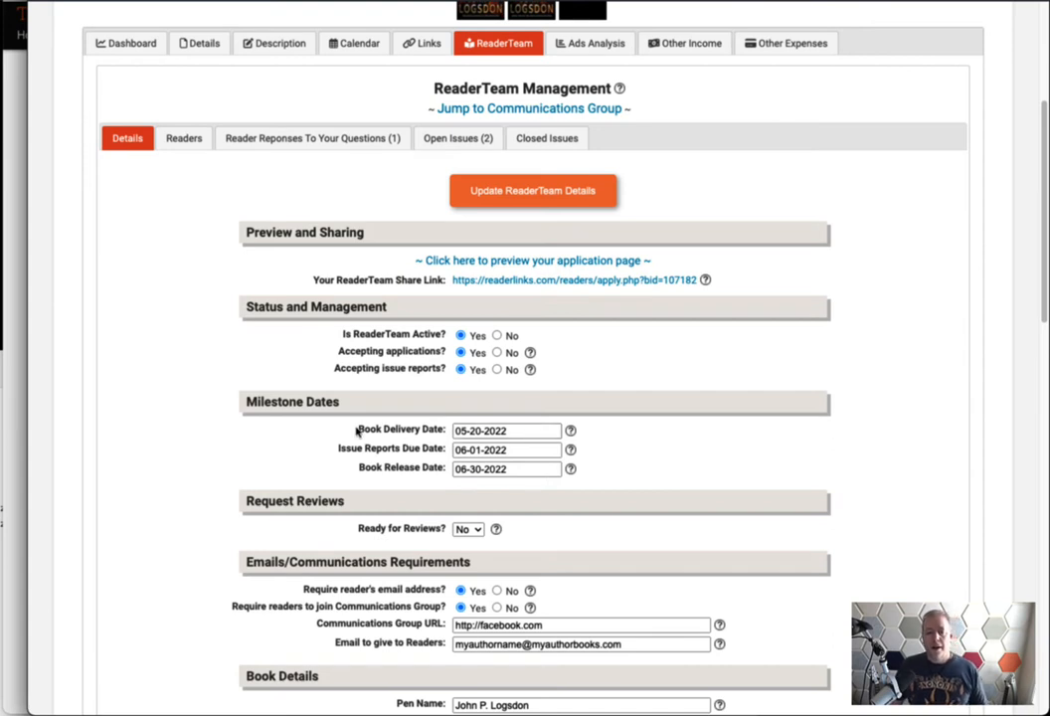
pyautogui.moveTo(356, 429); pyautogui.dragTo(444, 429)
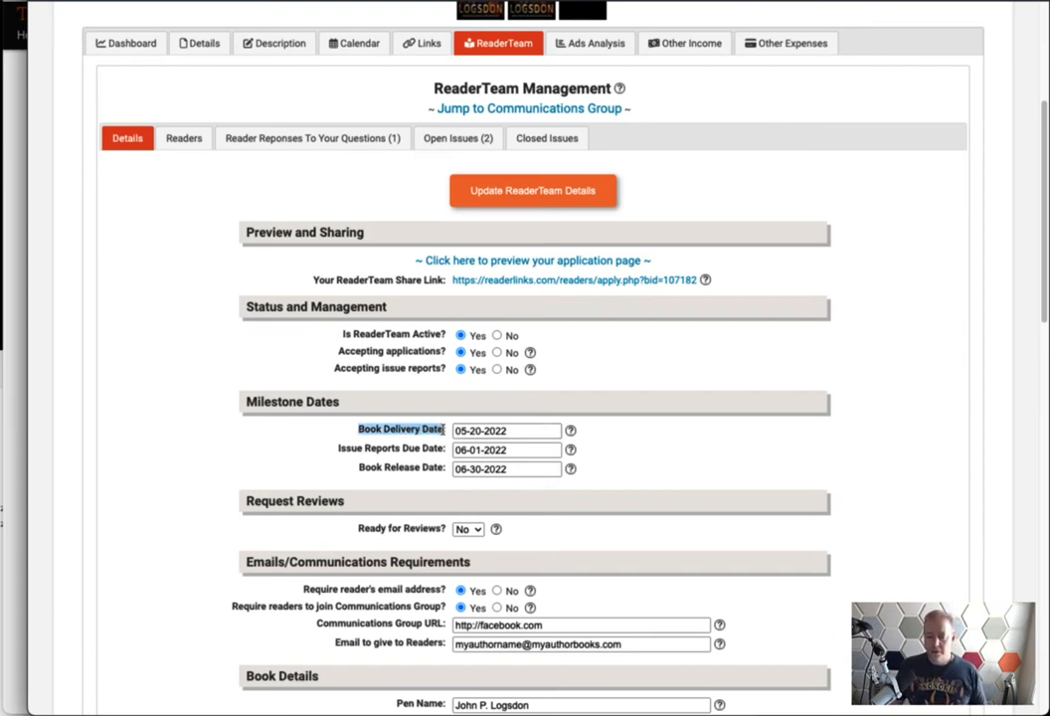
pyautogui.moveTo(445, 448); pyautogui.dragTo(335, 453)
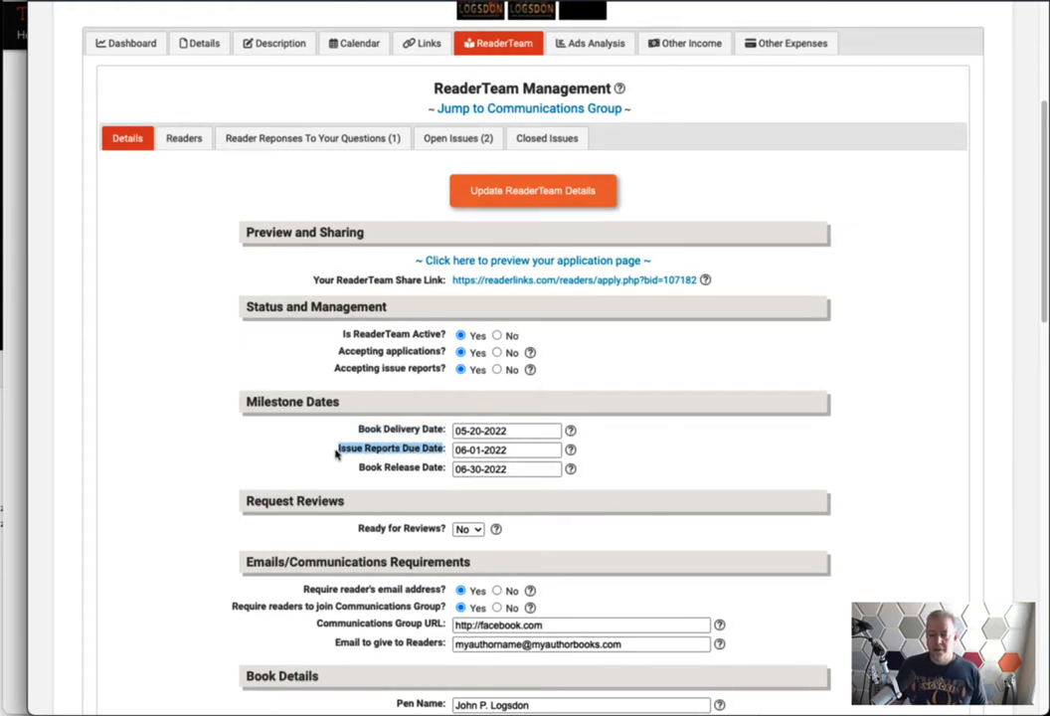
pyautogui.moveTo(358, 466); pyautogui.dragTo(443, 468)
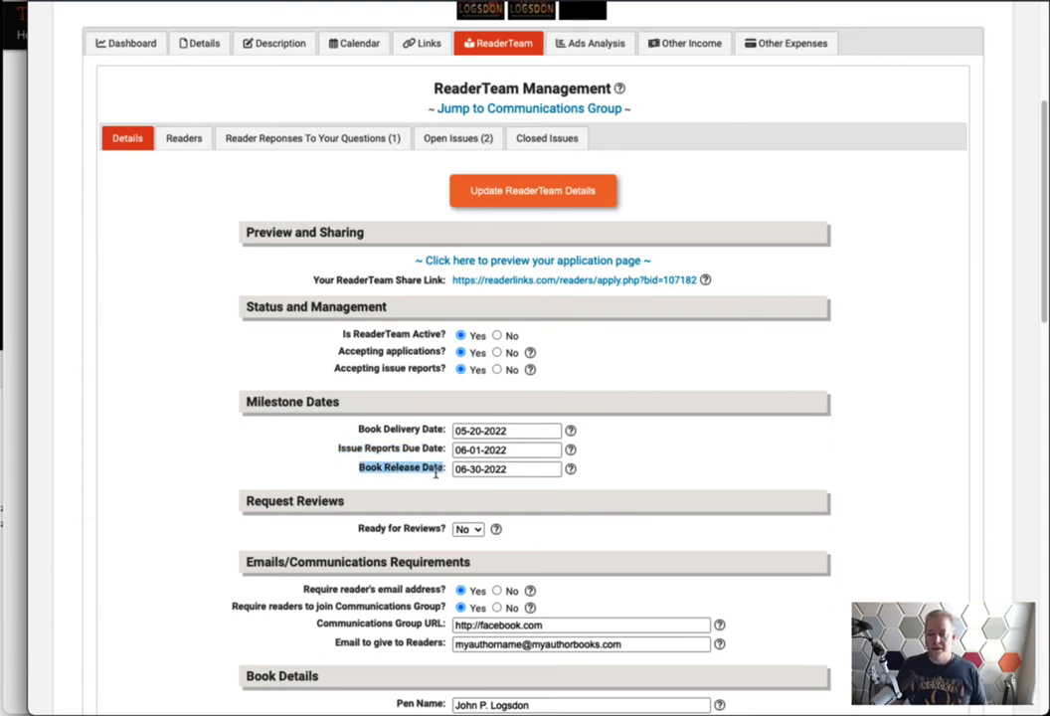
pyautogui.click(436, 473)
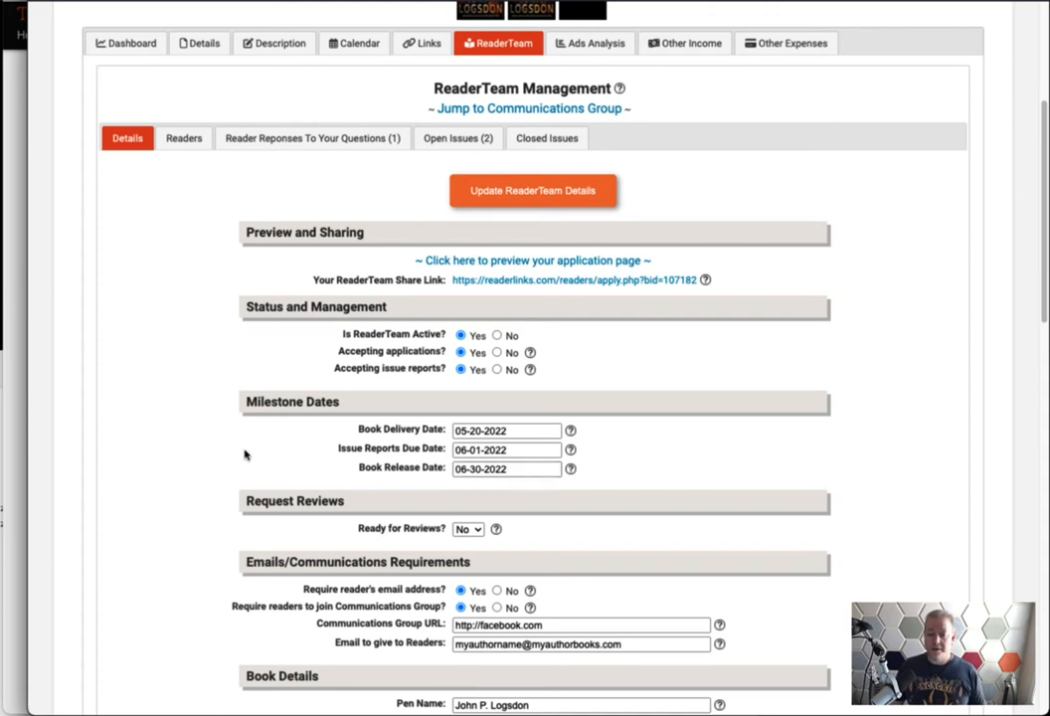
pyautogui.scroll(-1, 193, 508)
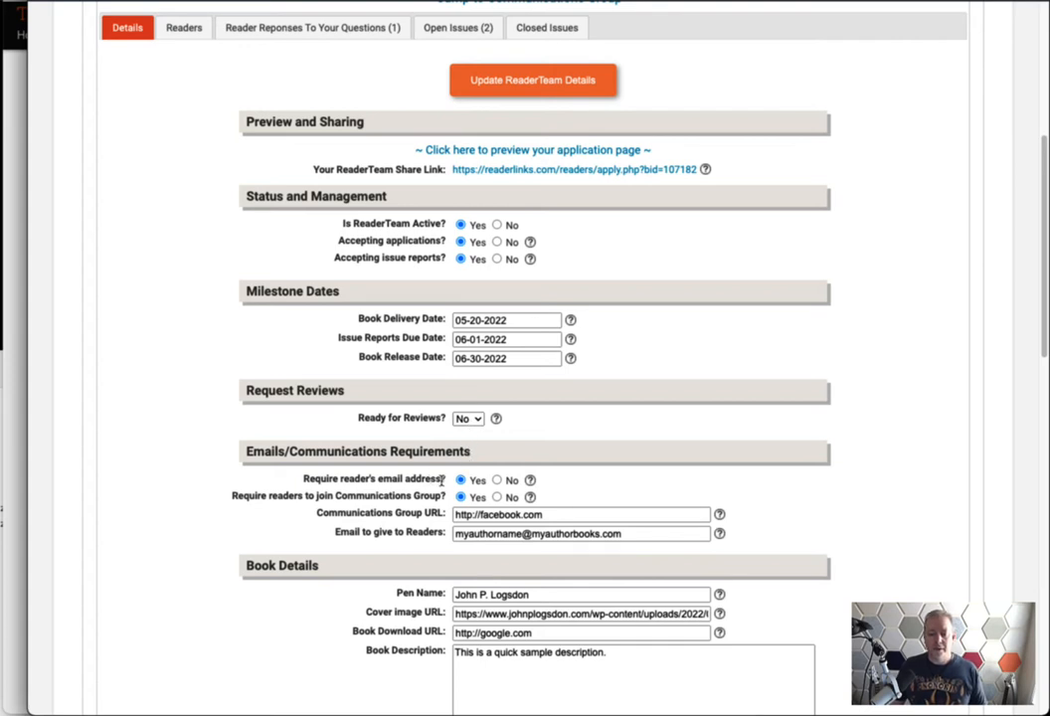
# Toggle the readers' email-address requirement to No and back to Yes
pyautogui.moveTo(443, 479); pyautogui.dragTo(301, 481)
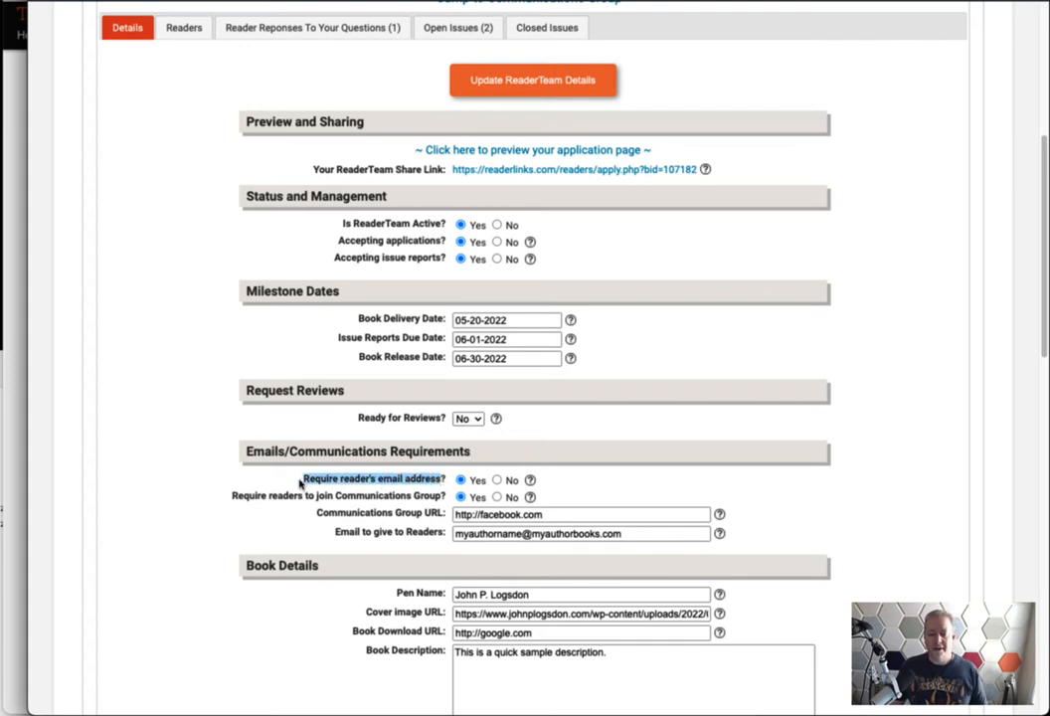
pyautogui.click(350, 481)
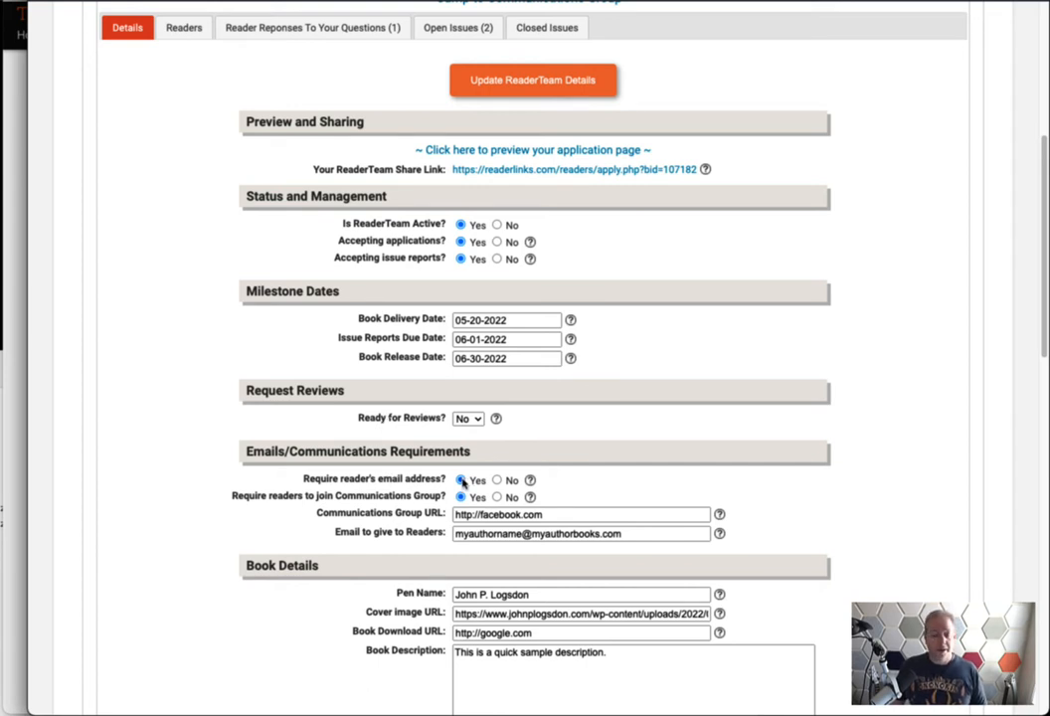
pyautogui.click(497, 481)
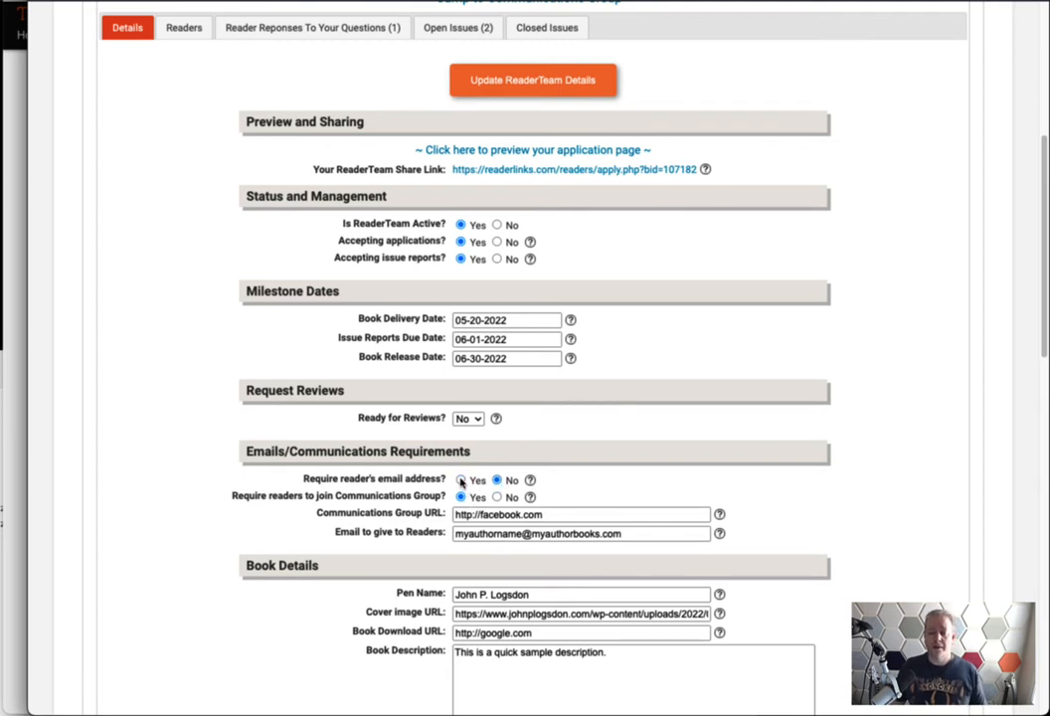
pyautogui.click(460, 481)
pyautogui.moveTo(442, 497); pyautogui.dragTo(231, 500)
pyautogui.click(380, 496)
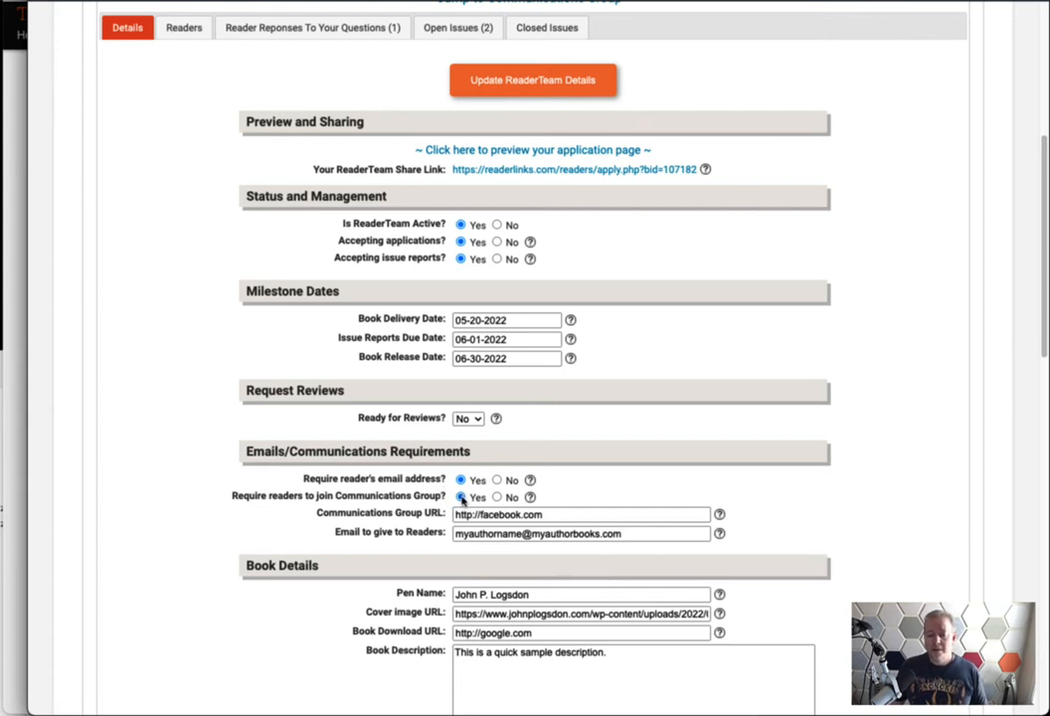
pyautogui.click(440, 511)
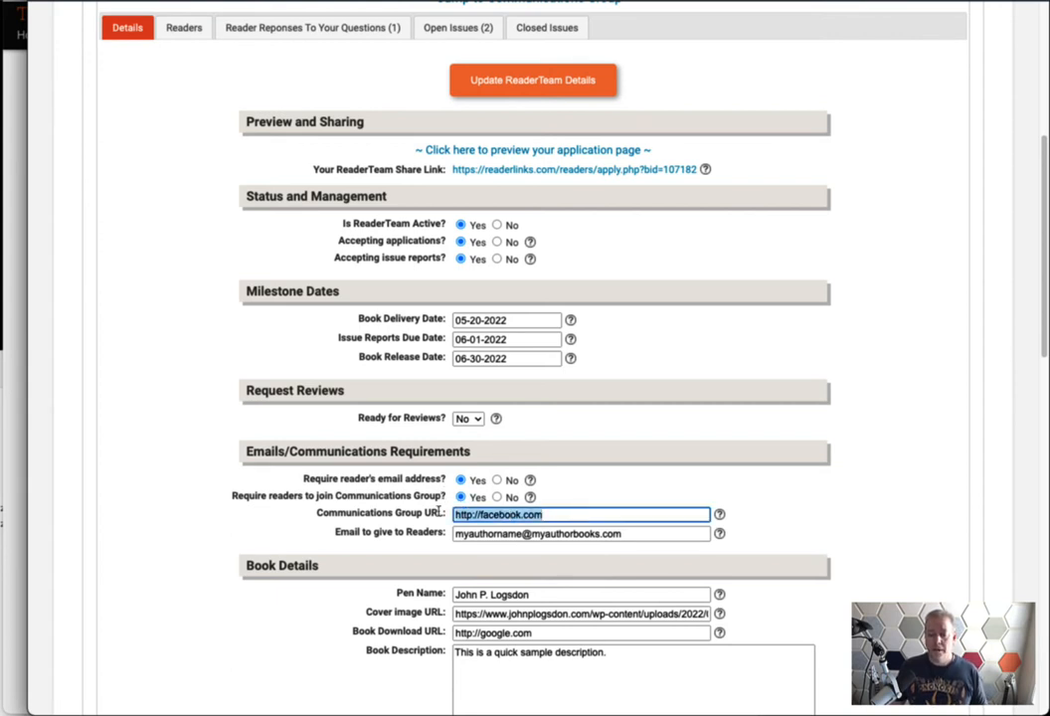
pyautogui.click(373, 513)
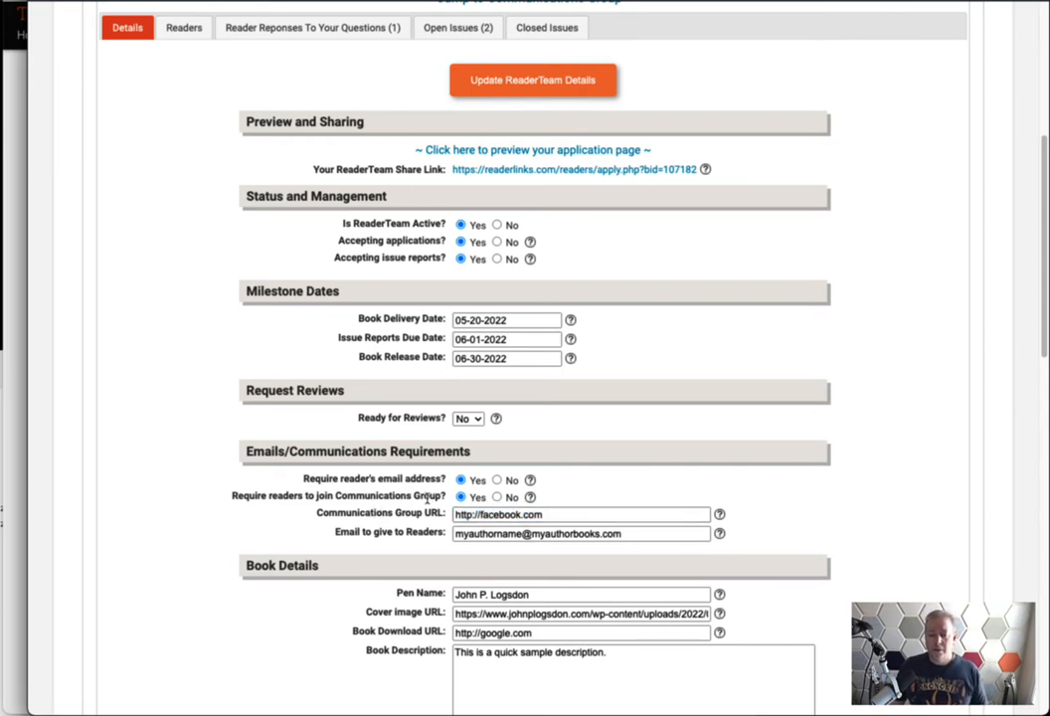
pyautogui.click(538, 514)
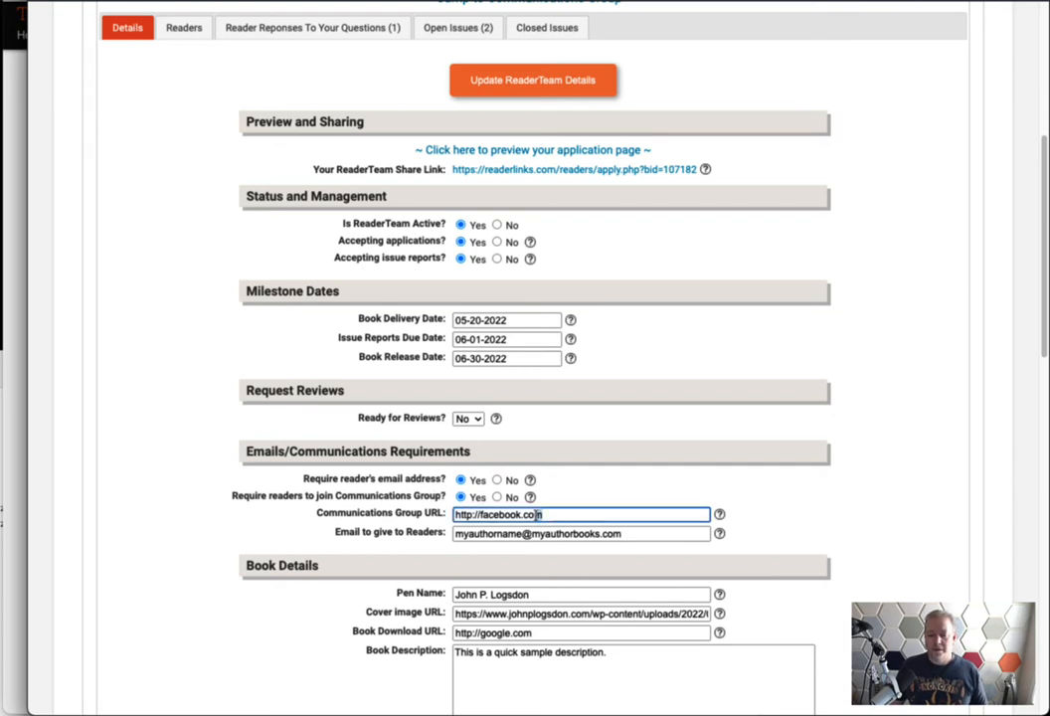
pyautogui.moveTo(538, 514); pyautogui.dragTo(393, 512)
pyautogui.click(391, 513)
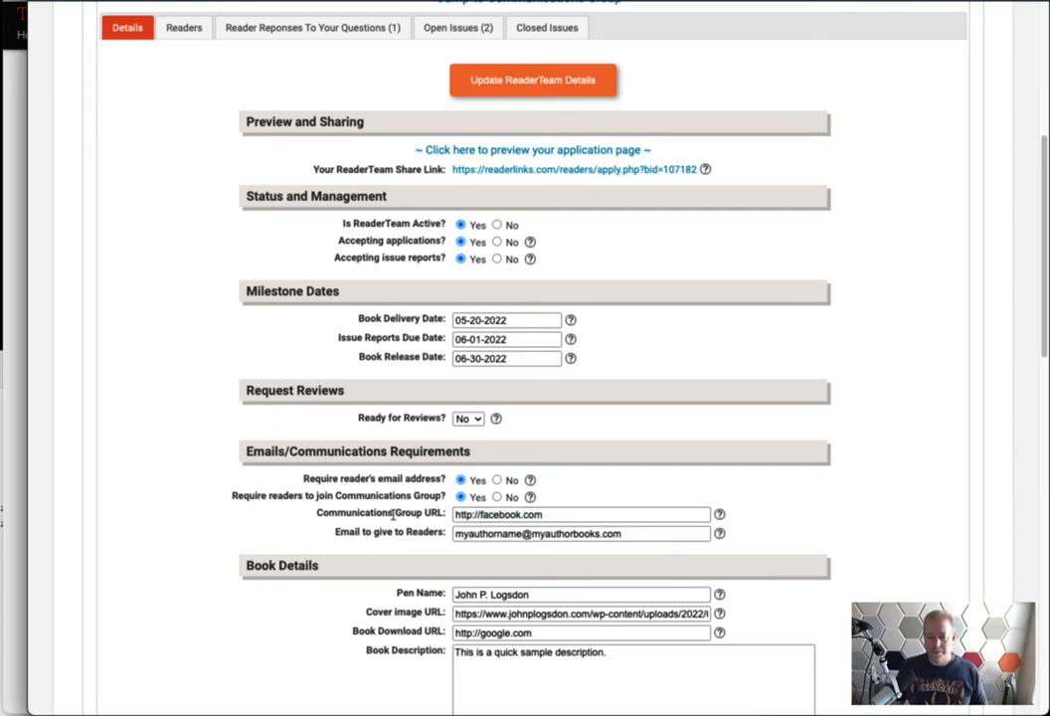
# Switch the Communications Group membership requirement to No, leaving Email to give to Readers unchanged
pyautogui.click(497, 497)
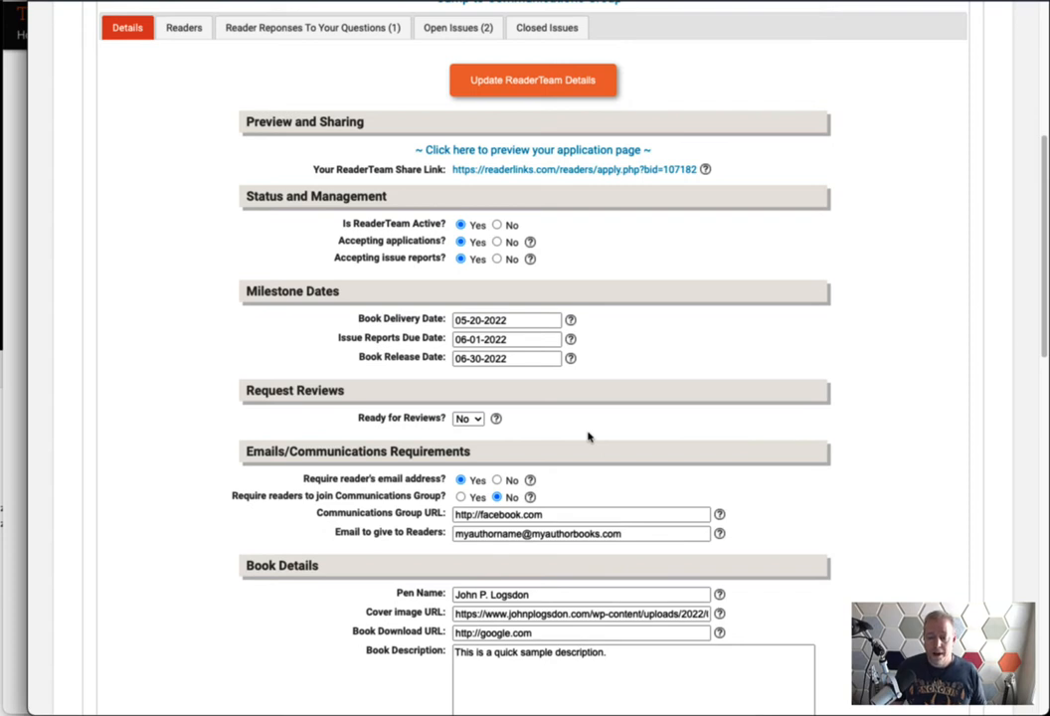
pyautogui.click(461, 496)
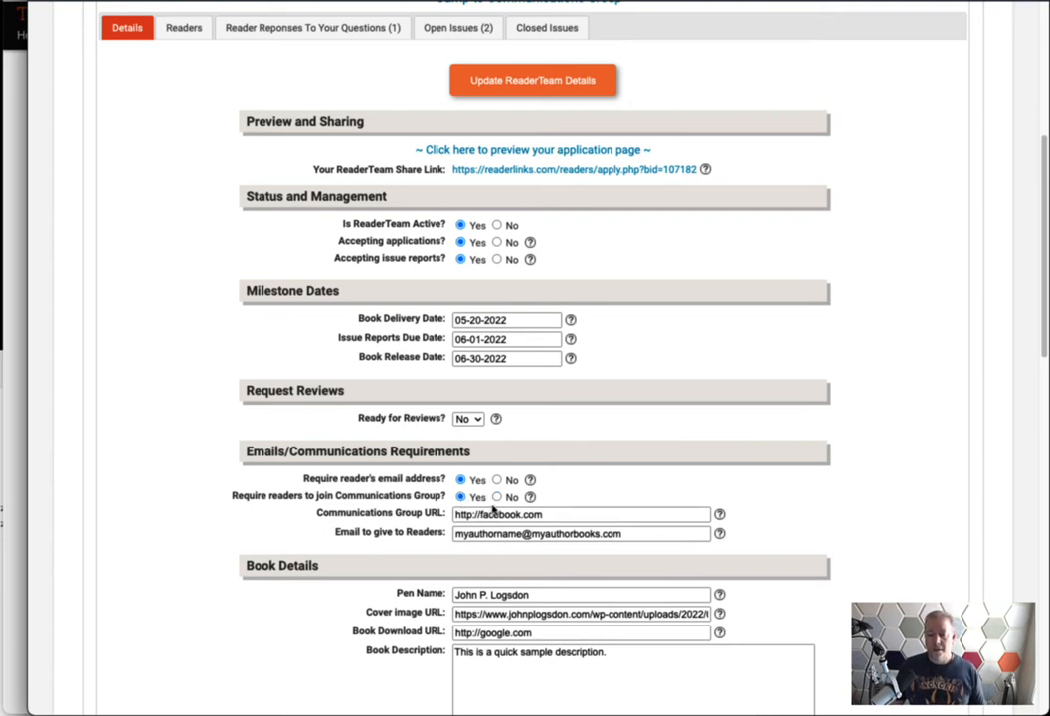
pyautogui.click(498, 499)
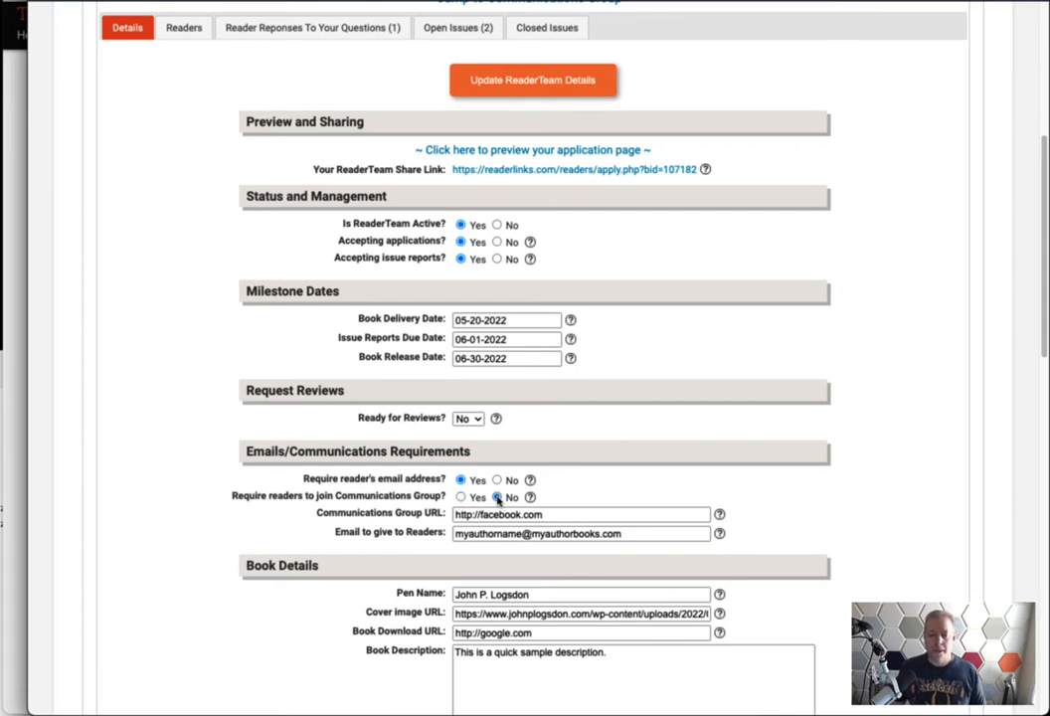
pyautogui.moveTo(335, 532); pyautogui.dragTo(448, 535)
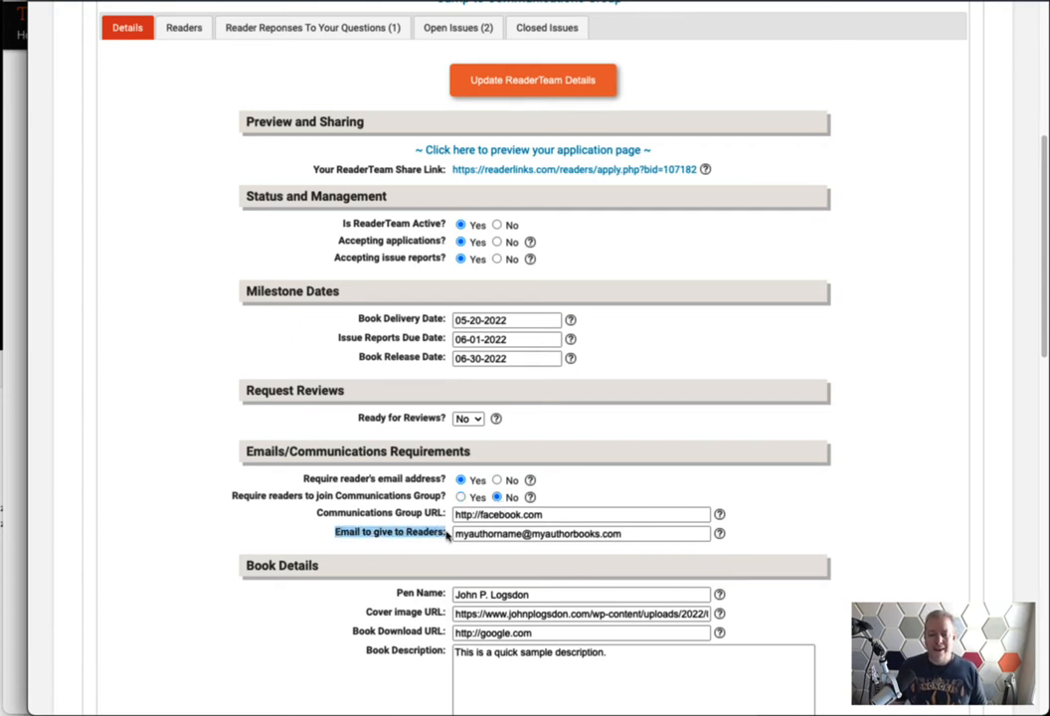
pyautogui.click(409, 537)
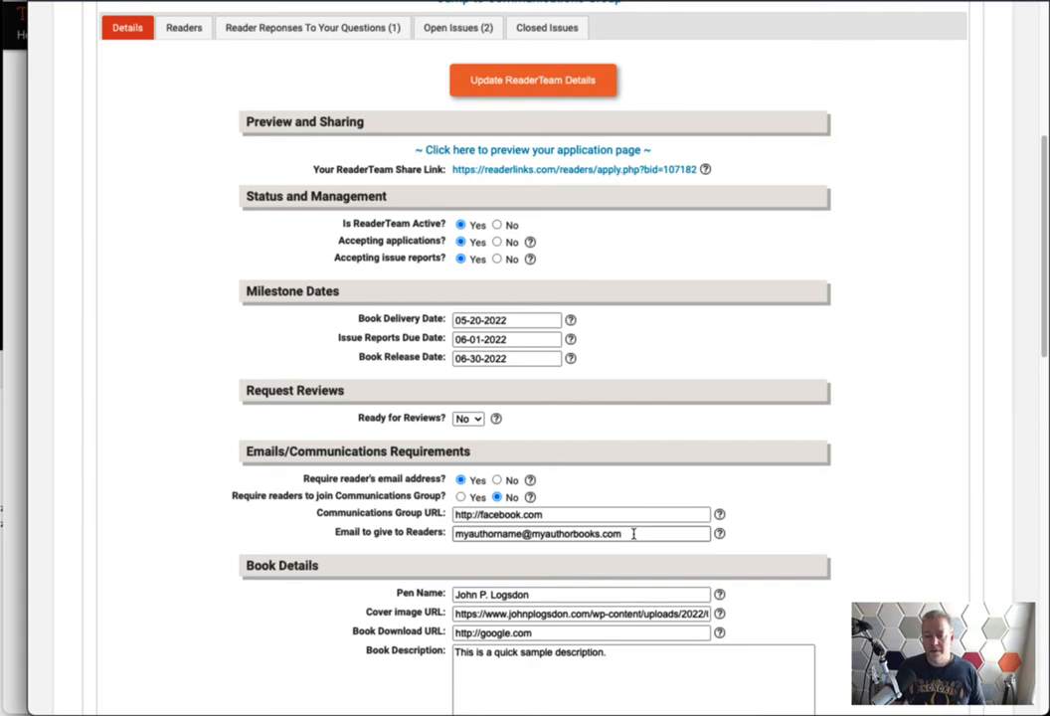
pyautogui.scroll(2, 631, 537)
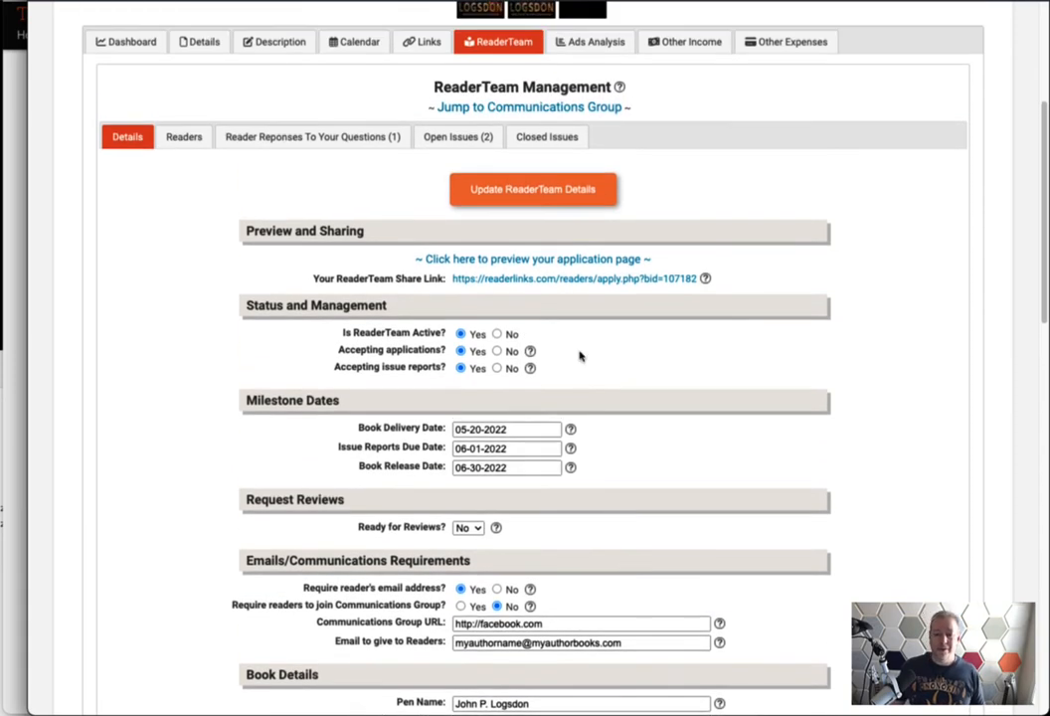
pyautogui.scroll(-5, 626, 487)
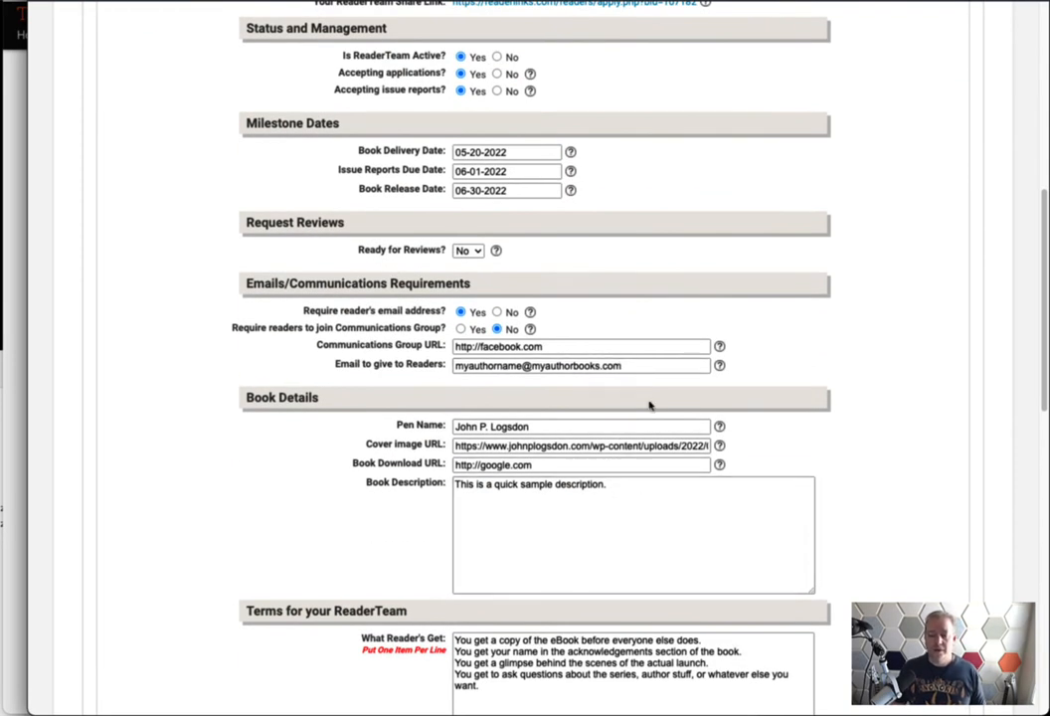
pyautogui.scroll(2, 656, 404)
pyautogui.scroll(8, 667, 404)
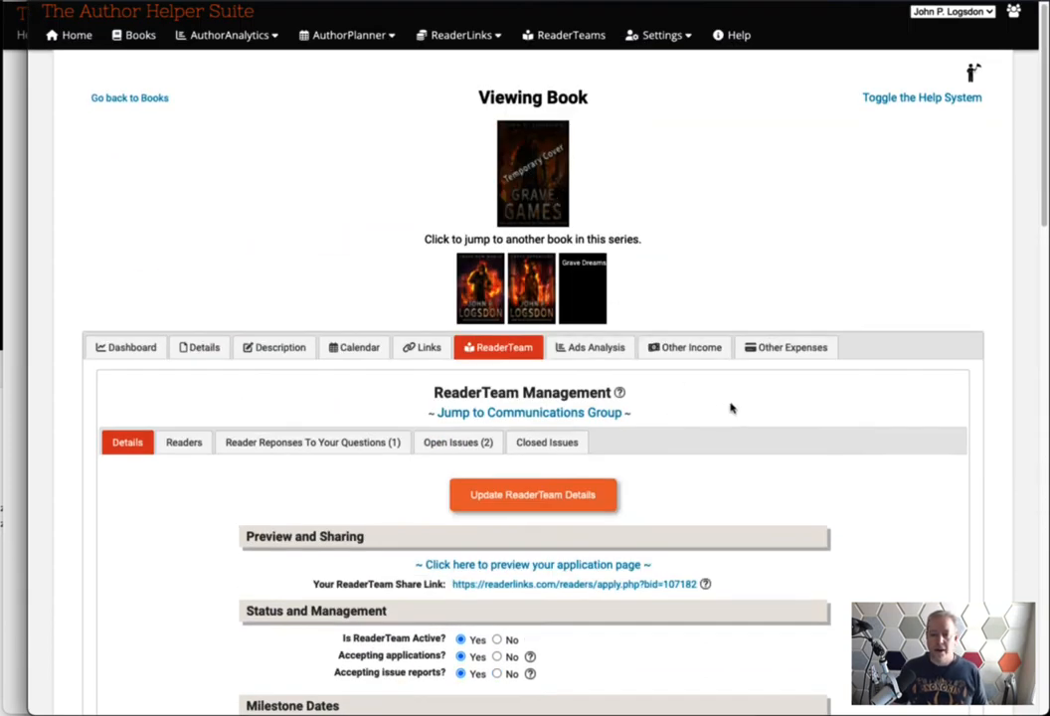
pyautogui.scroll(-5, 755, 418)
pyautogui.scroll(-1, 781, 427)
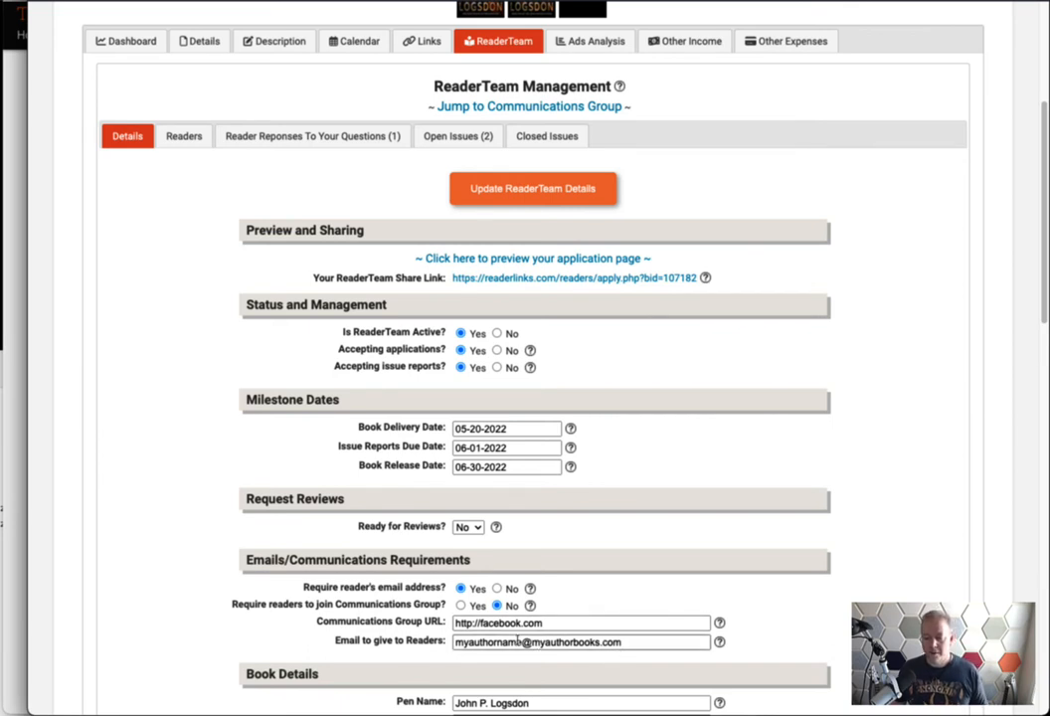
pyautogui.scroll(-1, 254, 595)
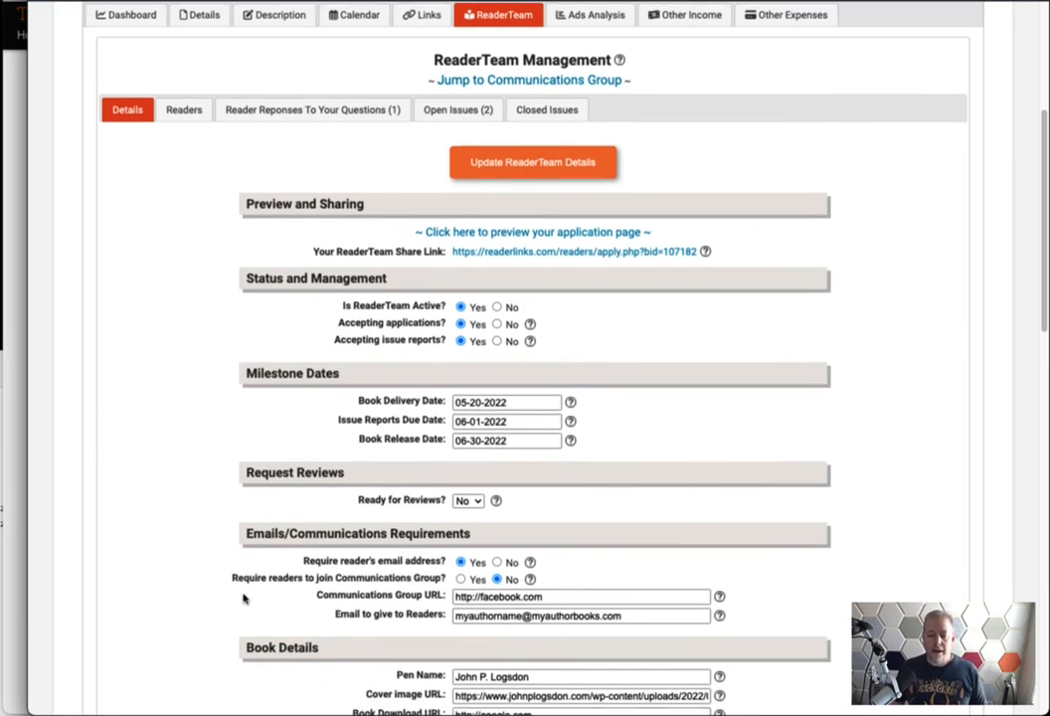
pyautogui.scroll(-4, 261, 594)
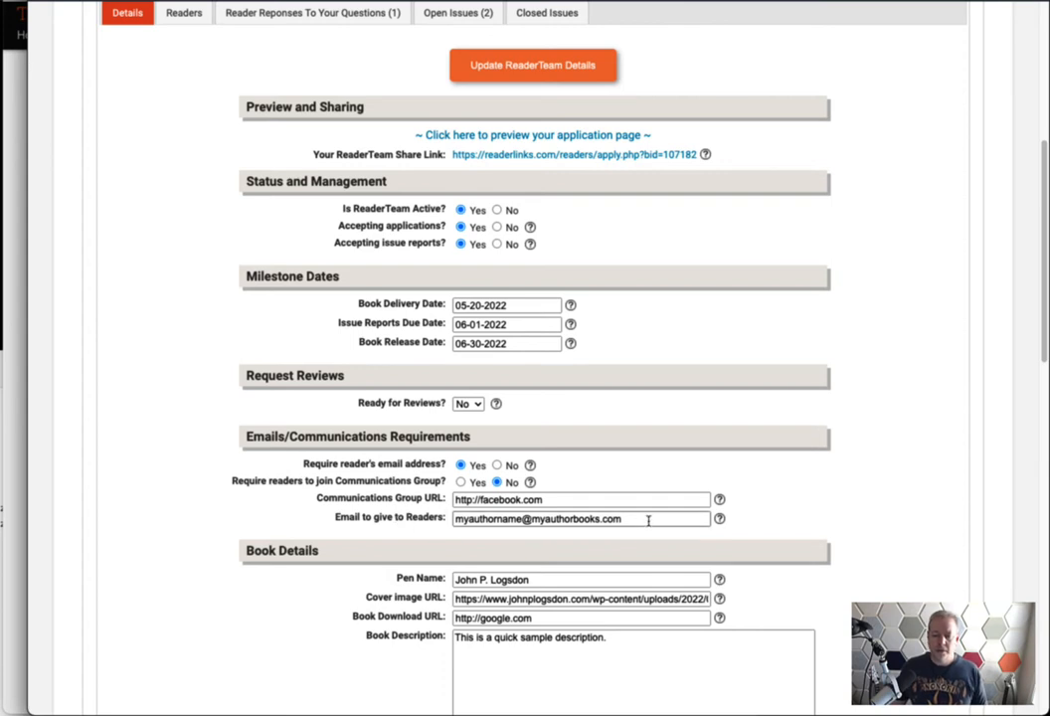
pyautogui.moveTo(648, 520); pyautogui.dragTo(442, 513)
pyautogui.click(406, 530)
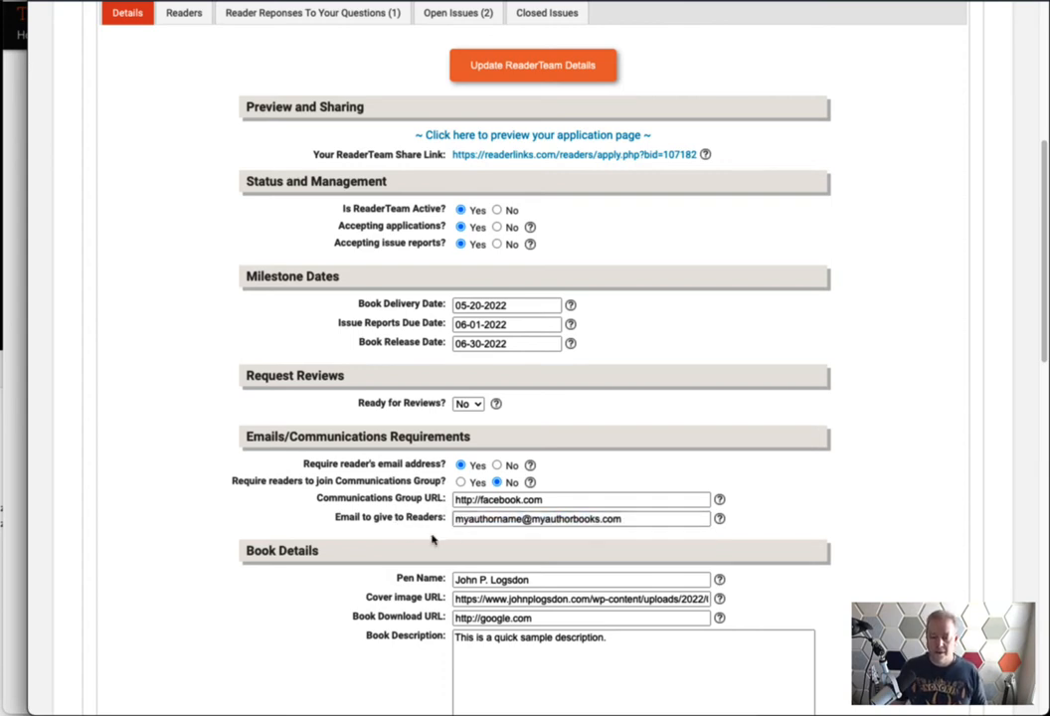
pyautogui.scroll(-5, 347, 622)
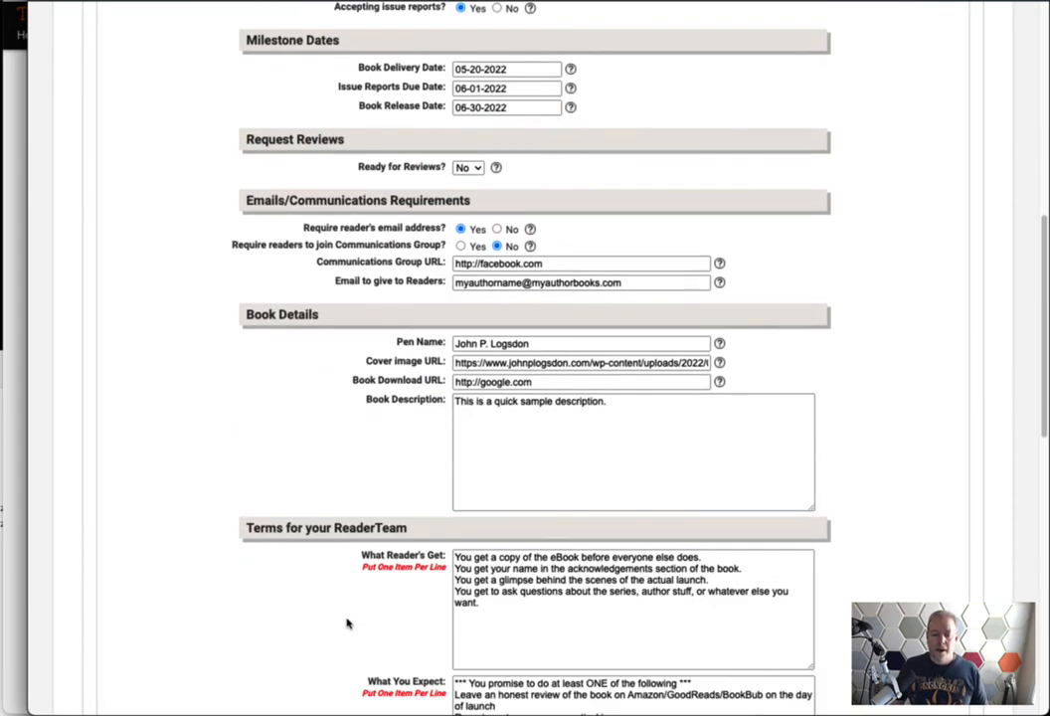
pyautogui.scroll(1, 348, 620)
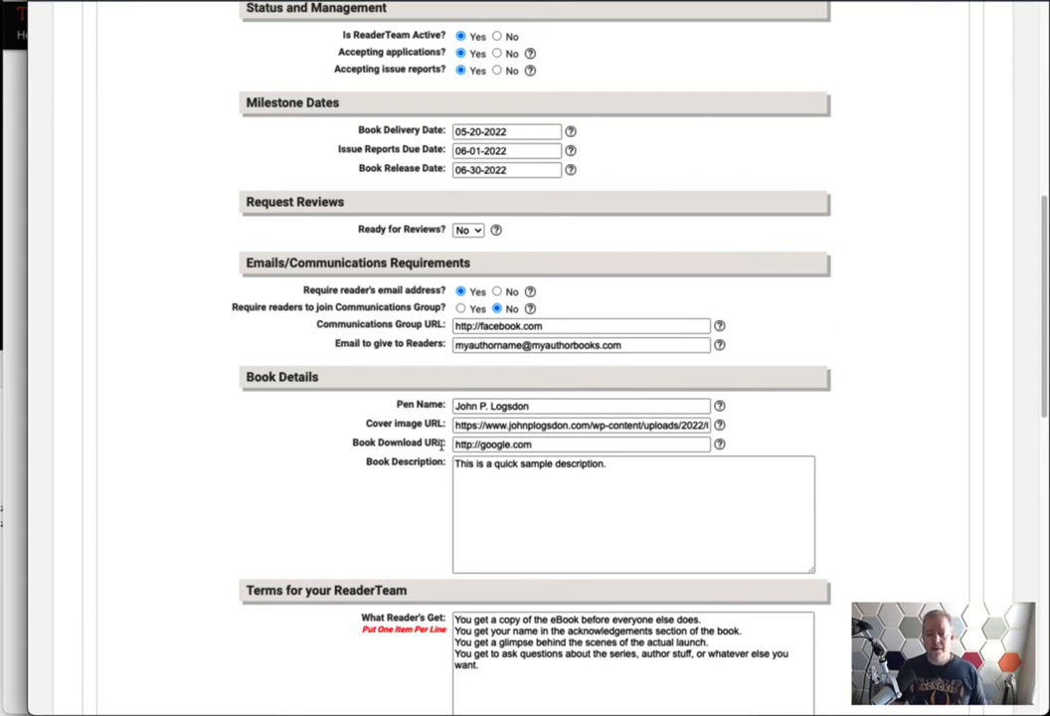
pyautogui.moveTo(441, 444); pyautogui.dragTo(351, 450)
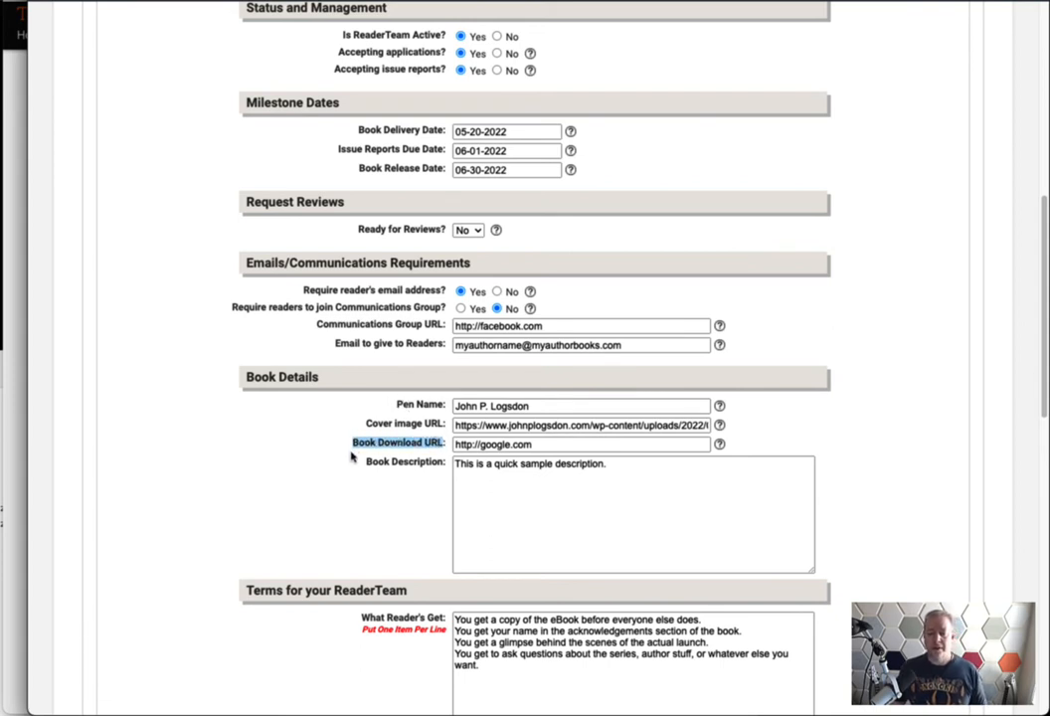
pyautogui.click(381, 456)
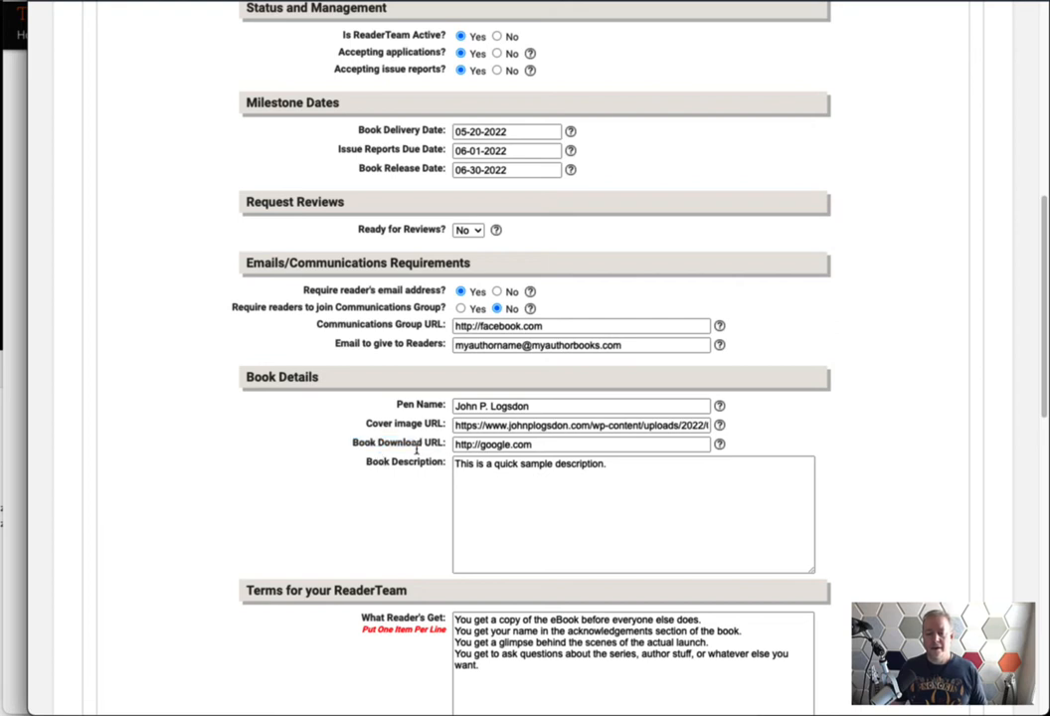
pyautogui.moveTo(442, 445); pyautogui.dragTo(354, 450)
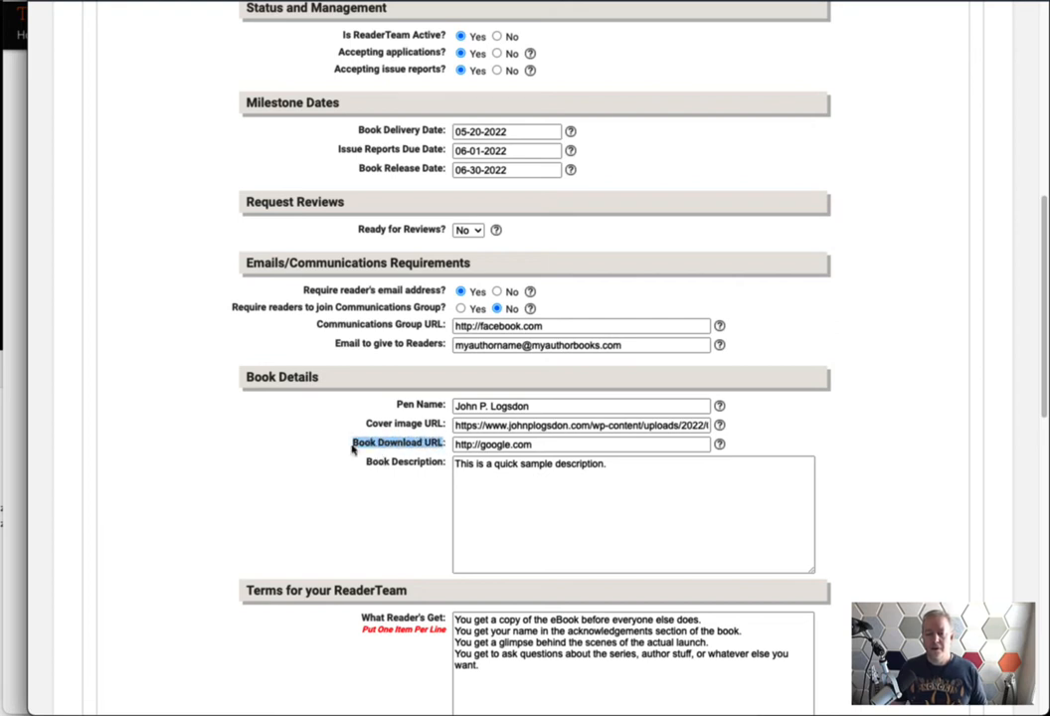
pyautogui.click(443, 449)
pyautogui.moveTo(446, 447); pyautogui.dragTo(334, 445)
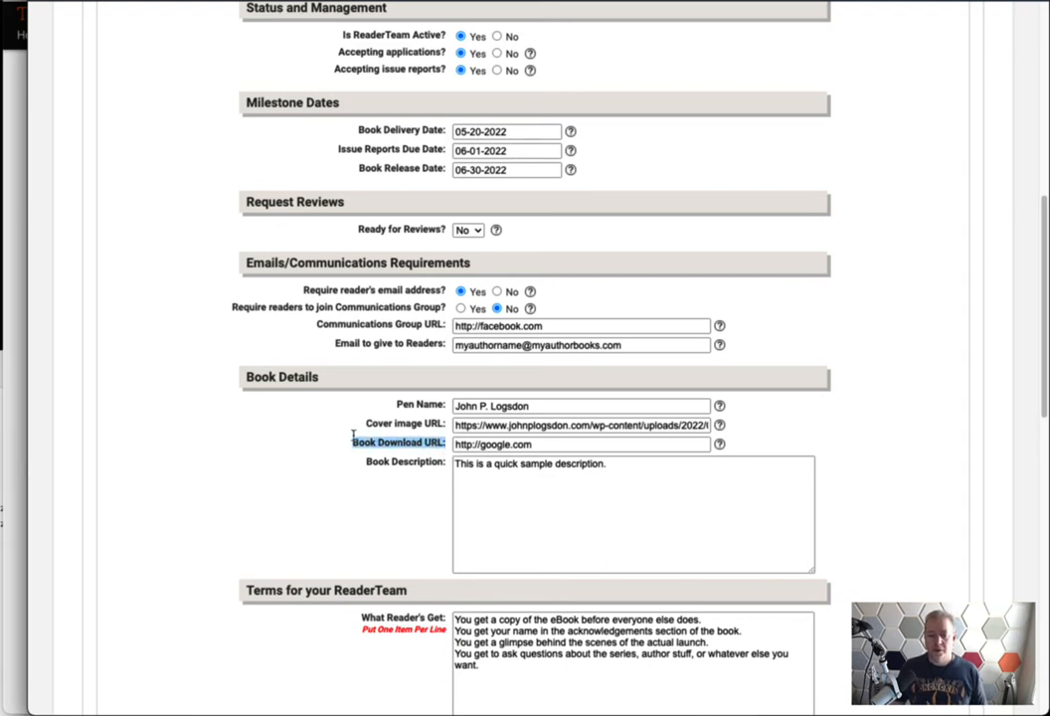
pyautogui.click(433, 409)
pyautogui.moveTo(445, 404); pyautogui.dragTo(360, 425)
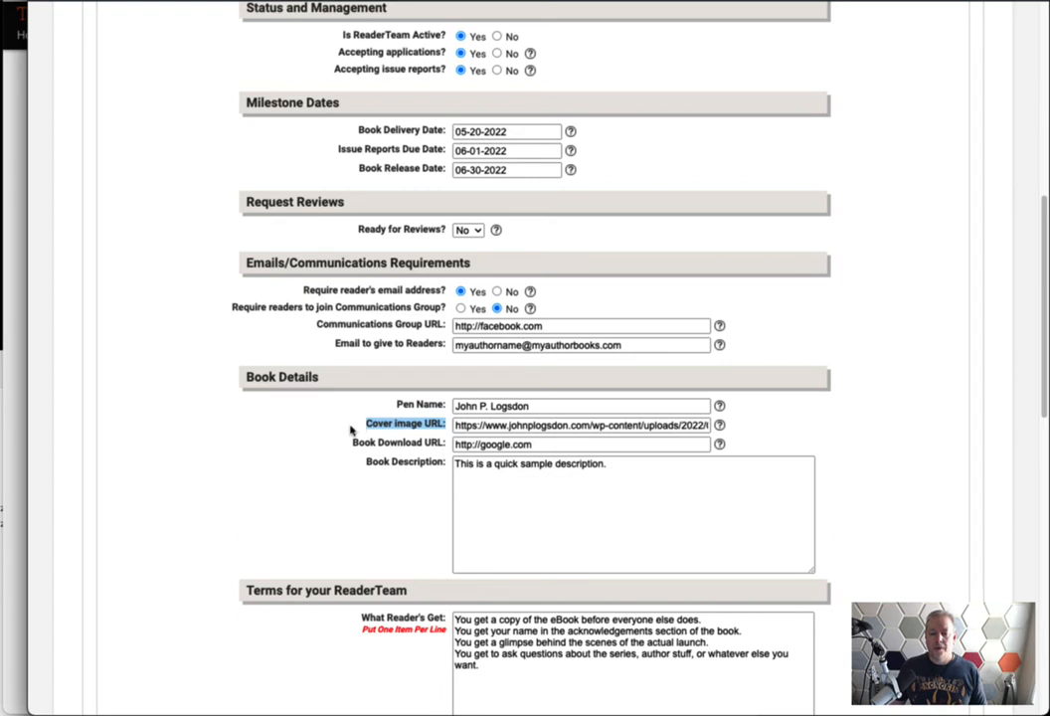
pyautogui.moveTo(445, 468); pyautogui.dragTo(335, 469)
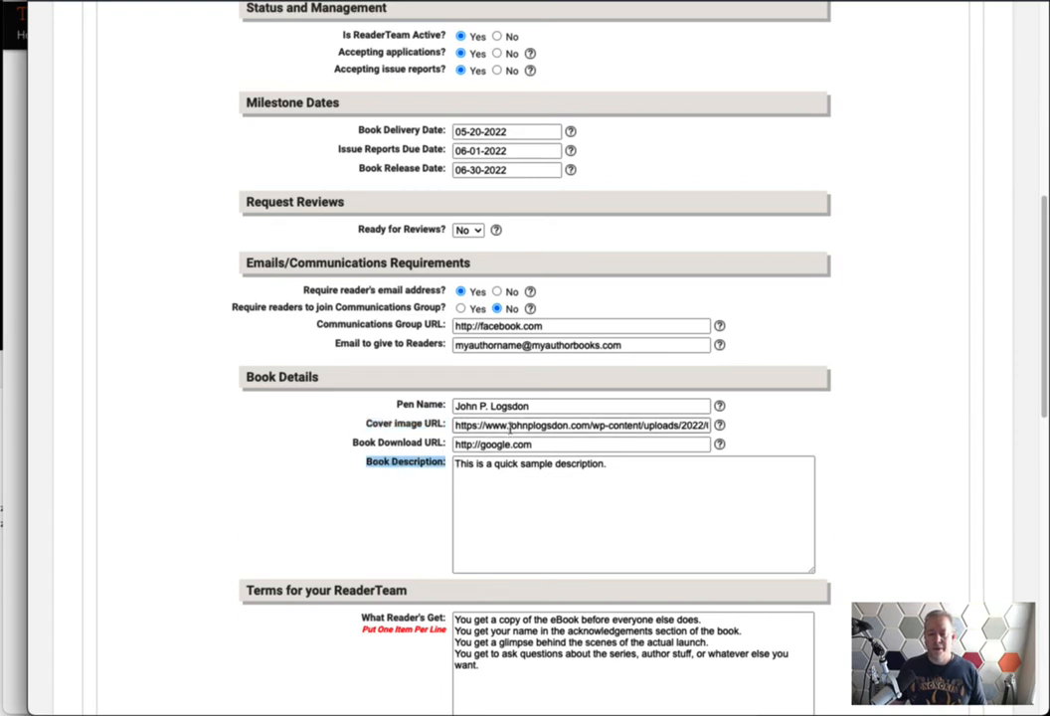
pyautogui.click(491, 424)
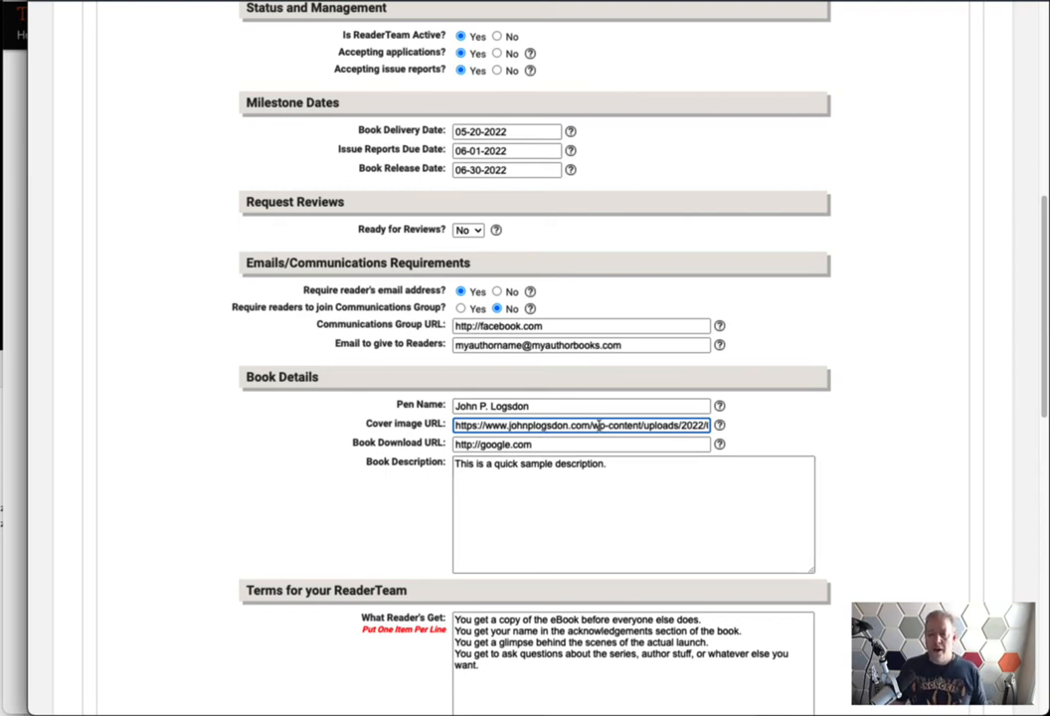
pyautogui.moveTo(594, 425); pyautogui.dragTo(633, 425)
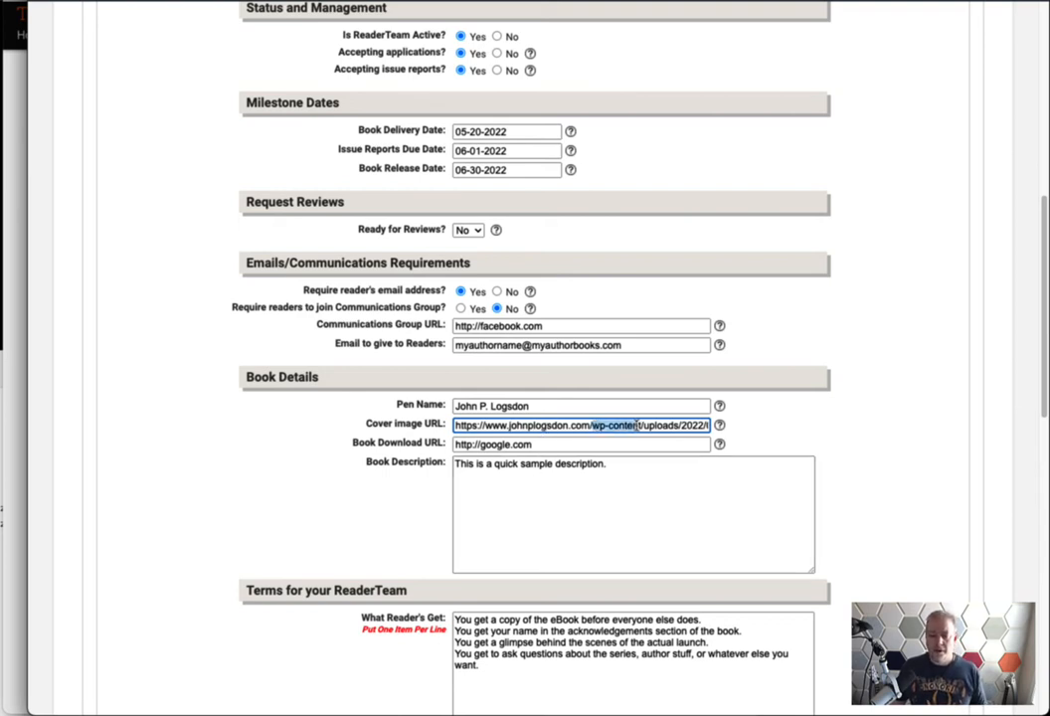
pyautogui.click(578, 425)
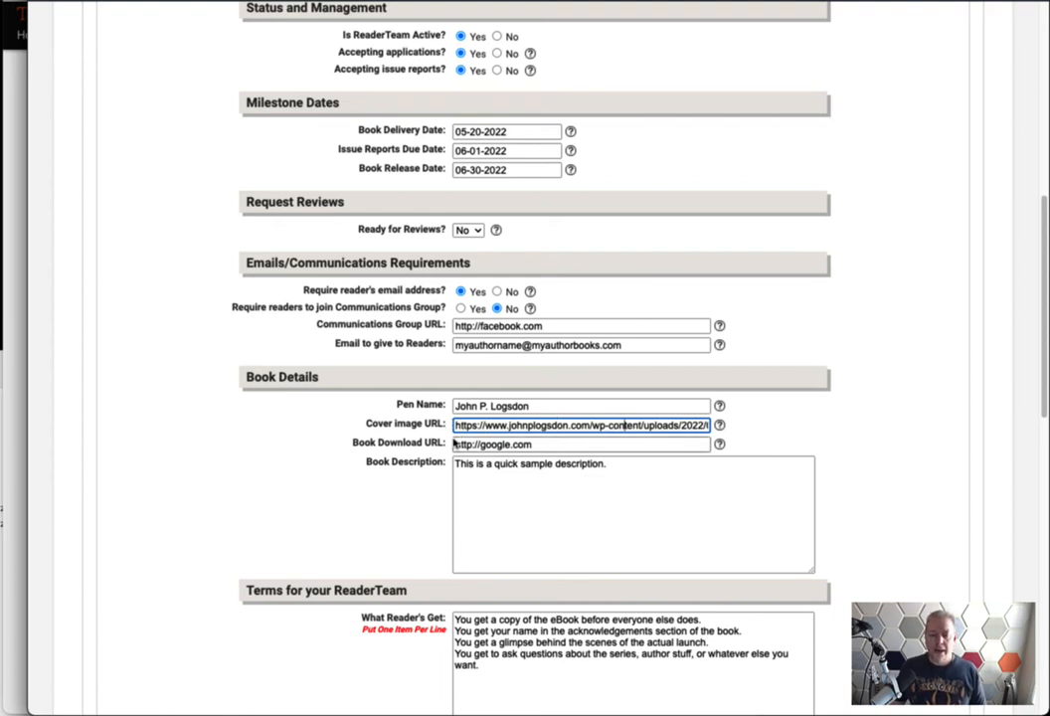
pyautogui.moveTo(447, 443); pyautogui.dragTo(357, 442)
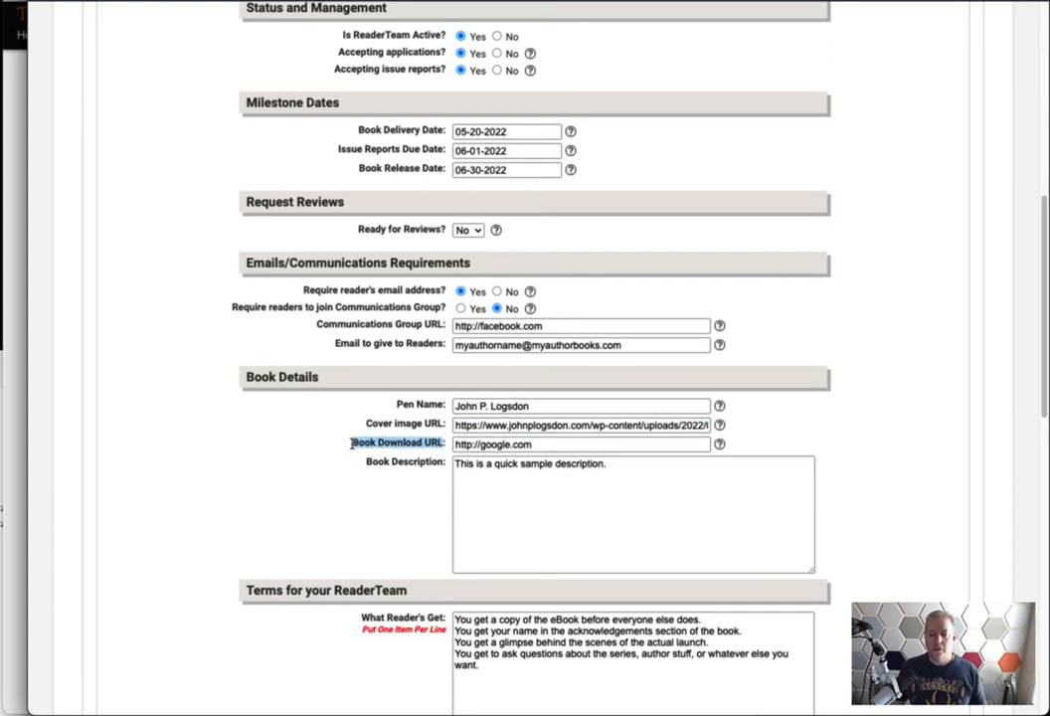
pyautogui.click(353, 444)
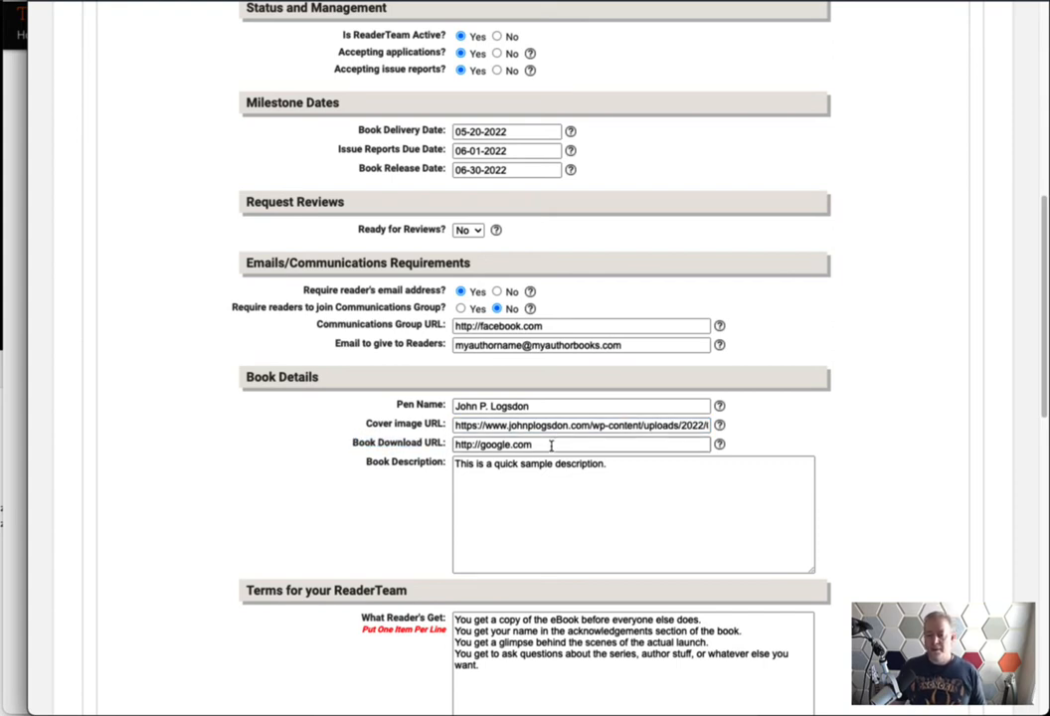
pyautogui.moveTo(551, 445); pyautogui.dragTo(421, 461)
pyautogui.click(421, 461)
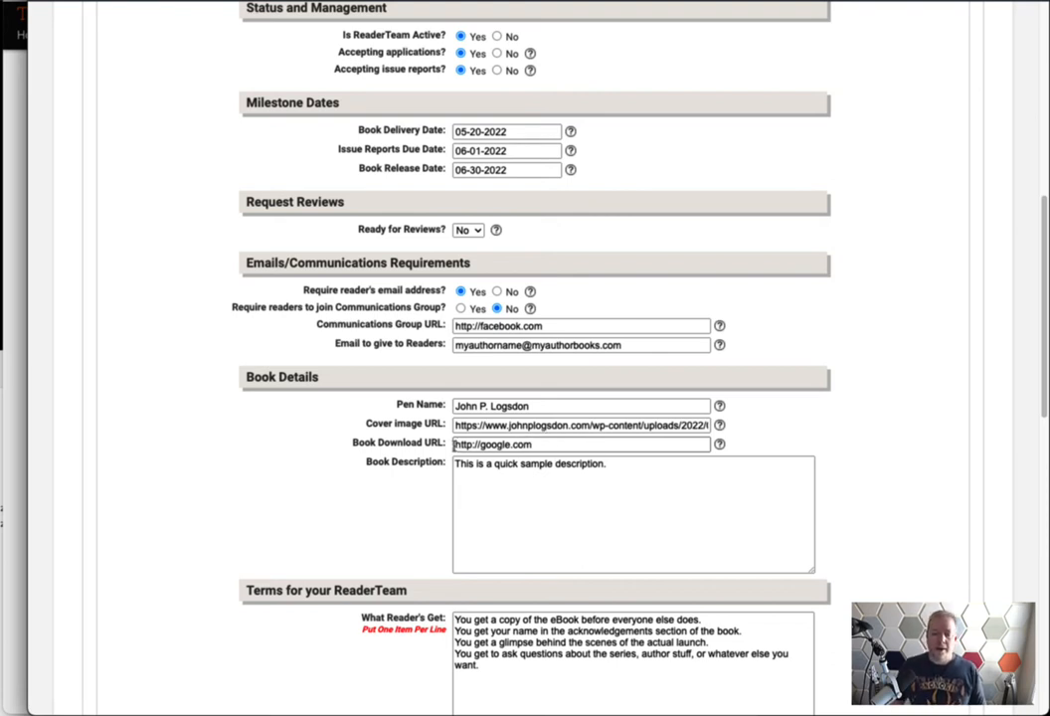
pyautogui.moveTo(453, 444); pyautogui.dragTo(534, 444)
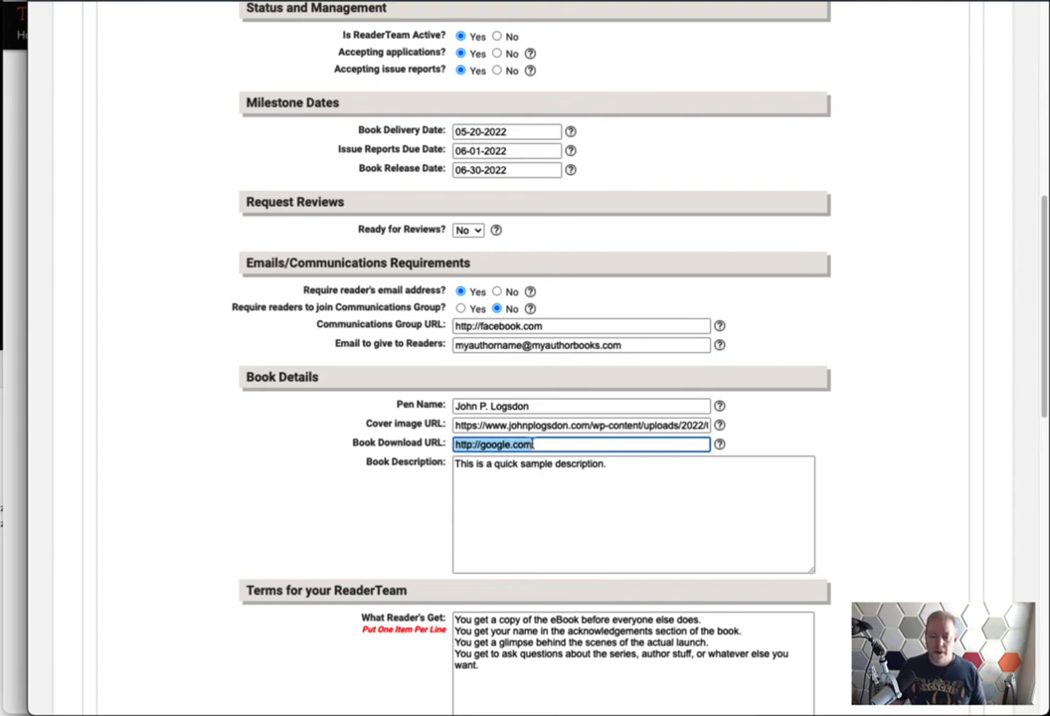
pyautogui.click(425, 478)
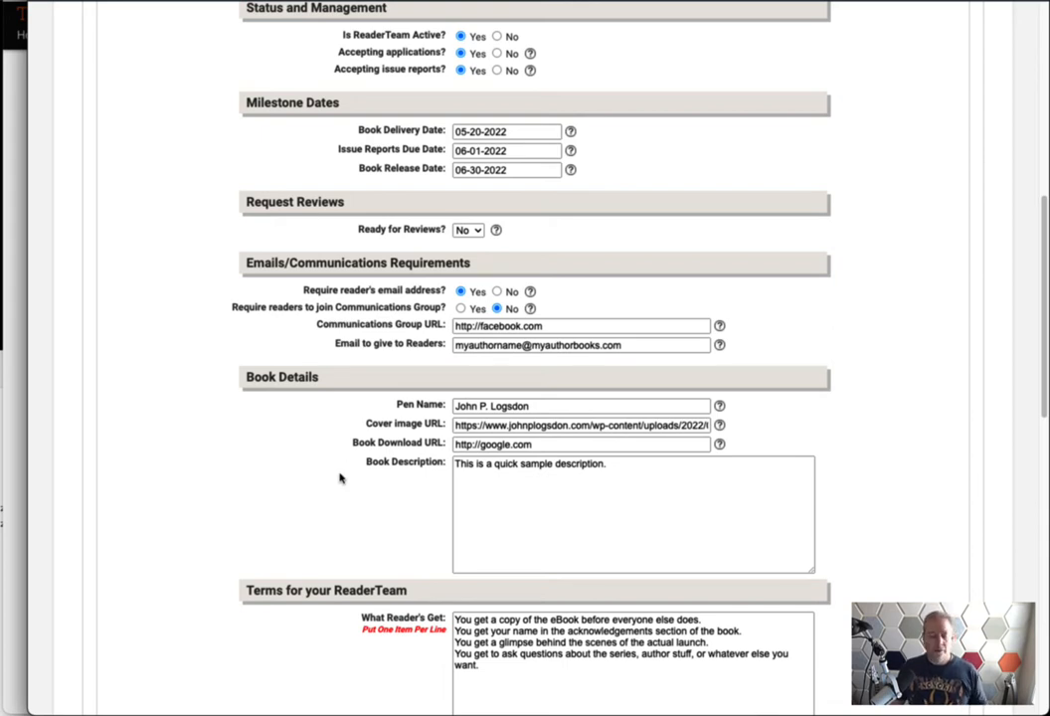
pyautogui.scroll(-2, 353, 507)
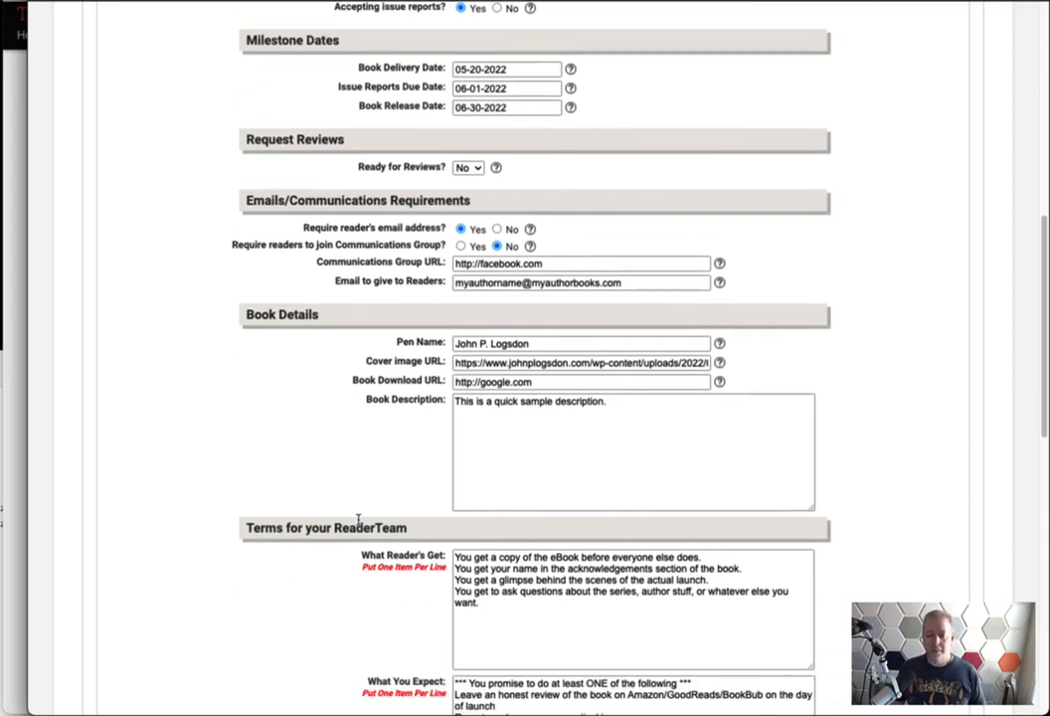
pyautogui.scroll(-2, 360, 521)
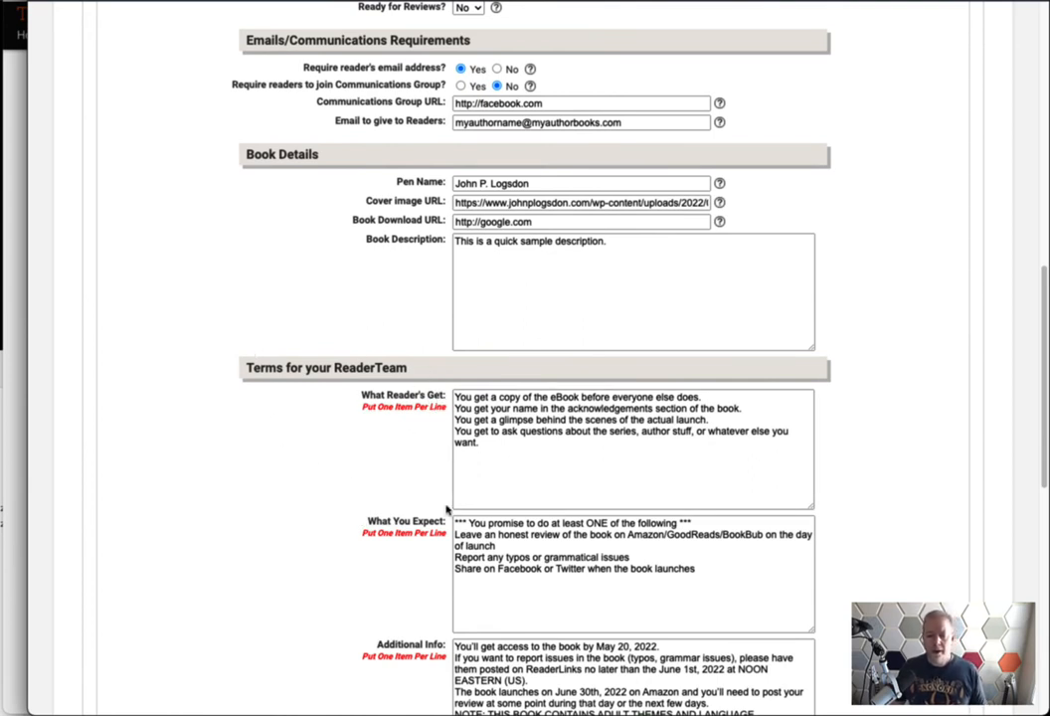
pyautogui.scroll(-4, 398, 446)
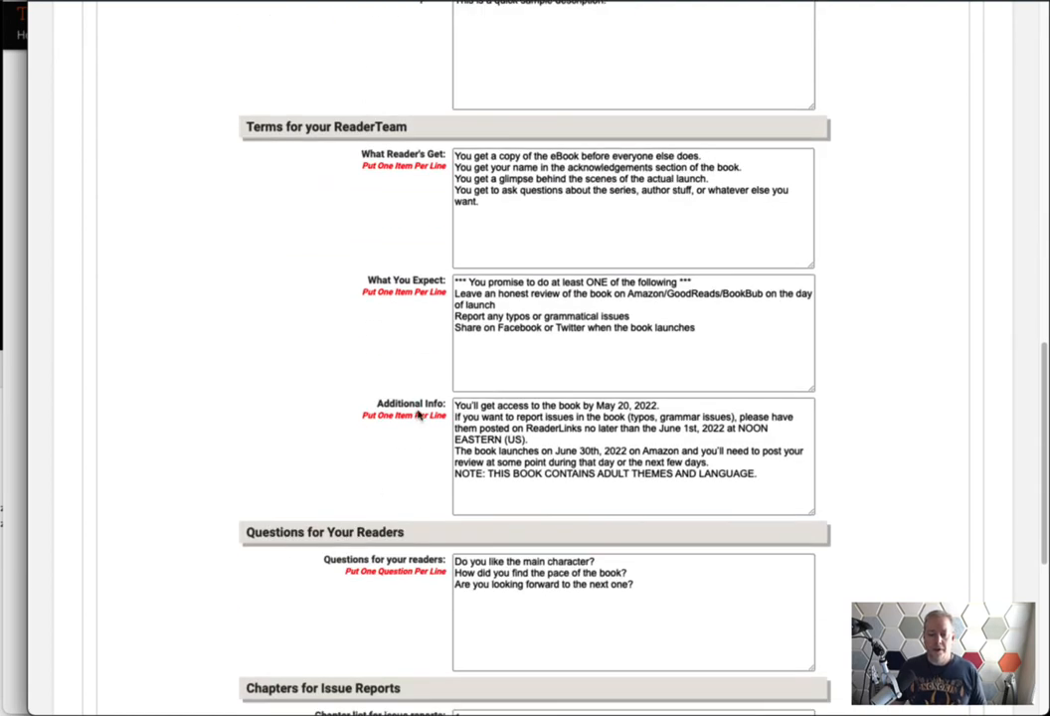
pyautogui.scroll(3, 319, 473)
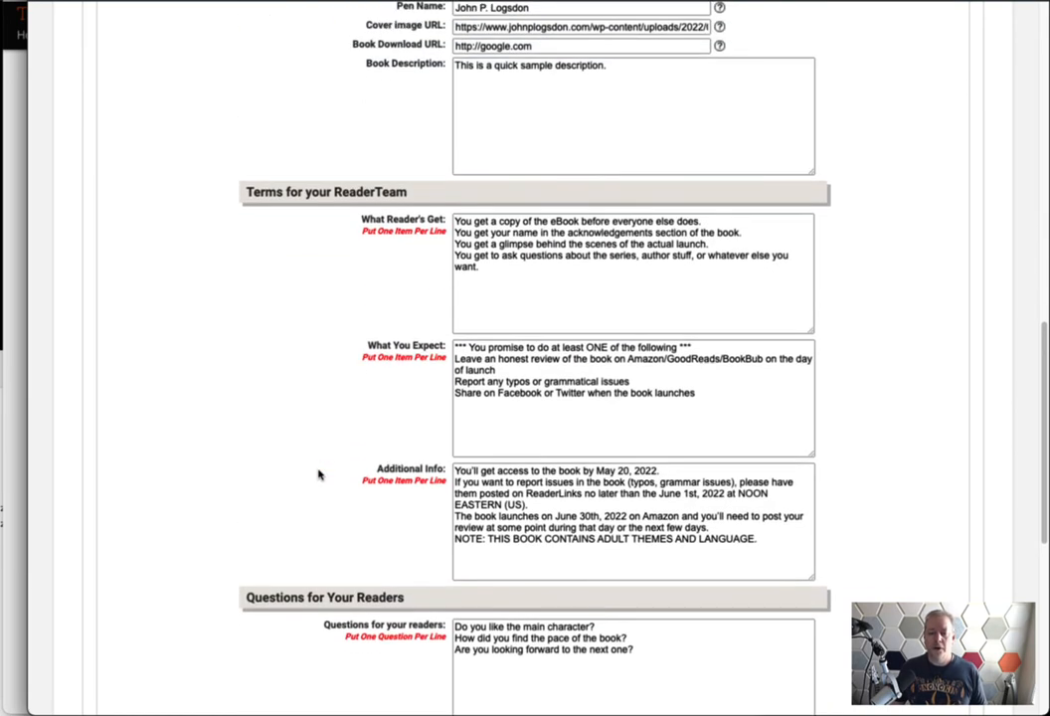
pyautogui.scroll(1, 319, 475)
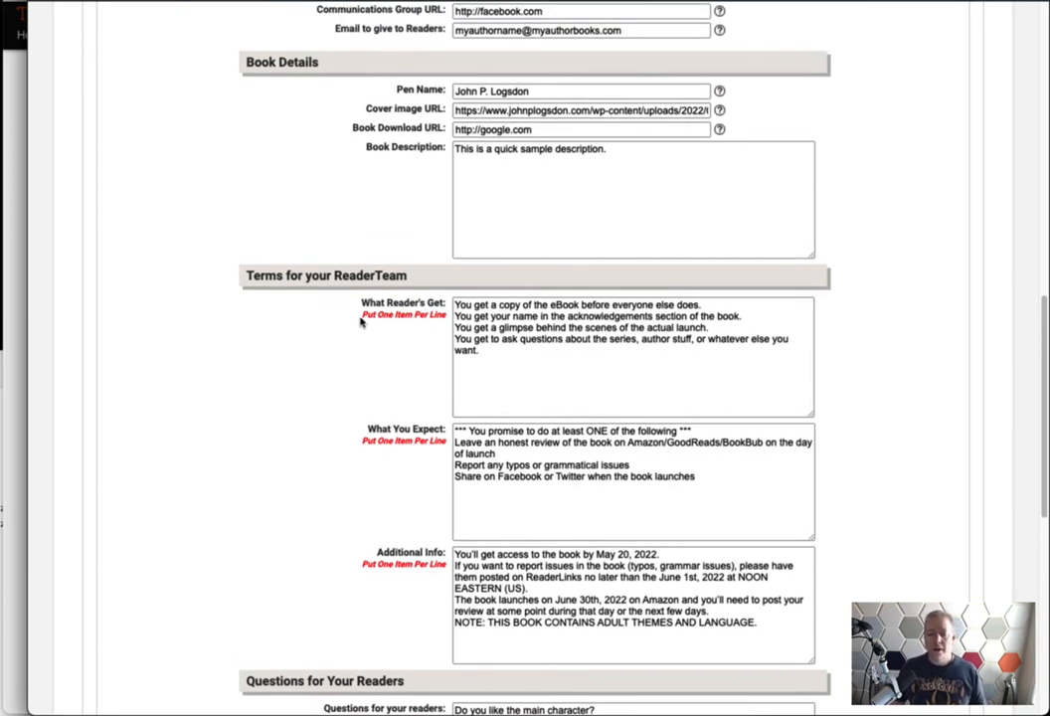
pyautogui.moveTo(362, 314); pyautogui.dragTo(444, 314)
pyautogui.click(456, 305)
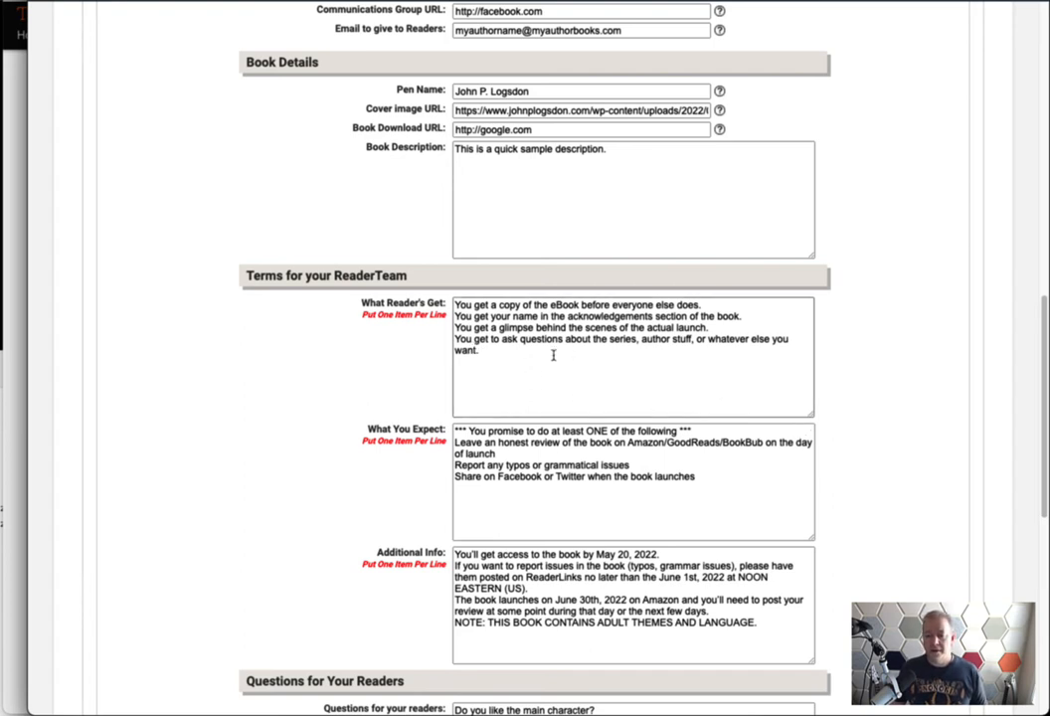
pyautogui.moveTo(553, 354); pyautogui.dragTo(429, 342)
pyautogui.click(600, 388)
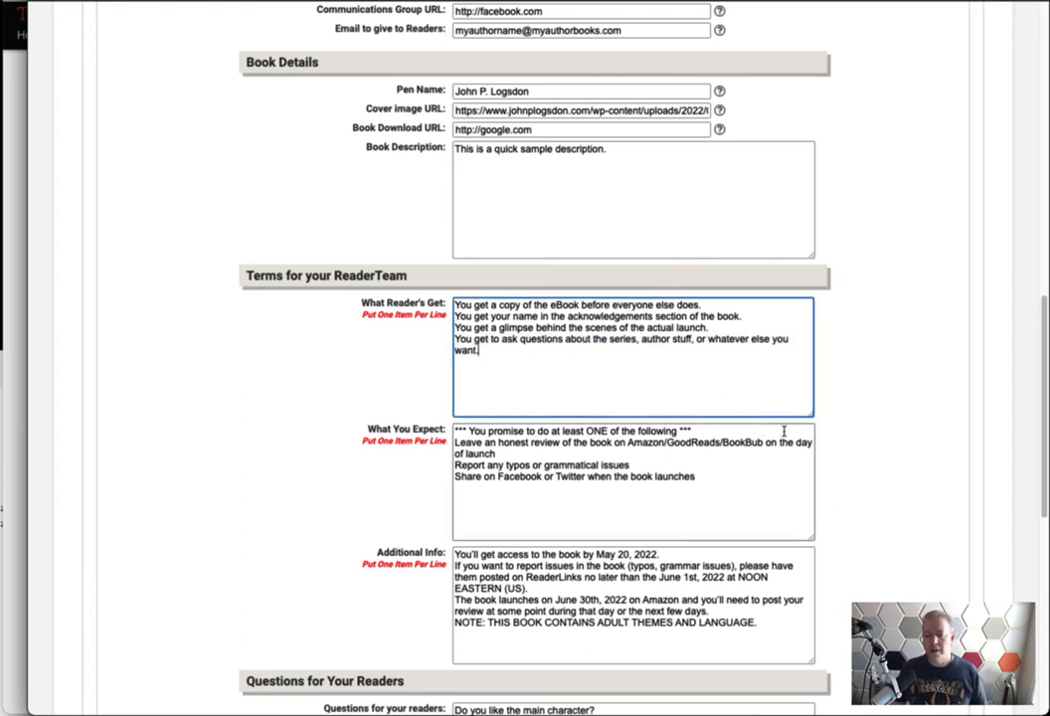
pyautogui.moveTo(812, 413)
pyautogui.mouseDown()
pyautogui.moveTo(838, 413)
pyautogui.moveTo(814, 412)
pyautogui.mouseUp()
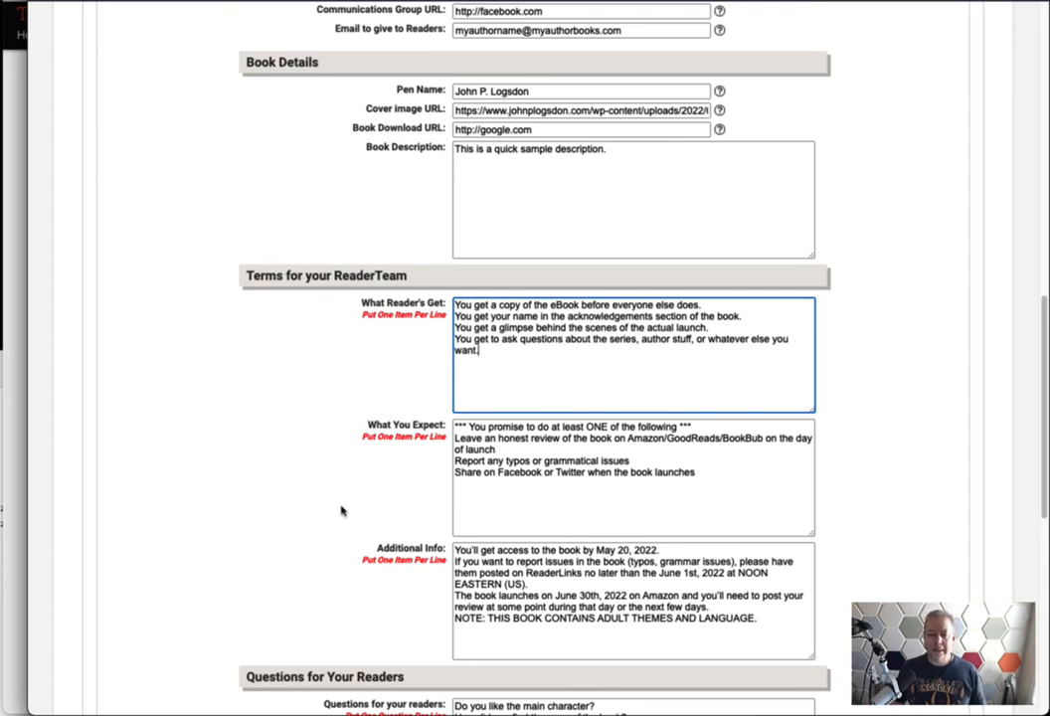
pyautogui.scroll(-1, 342, 508)
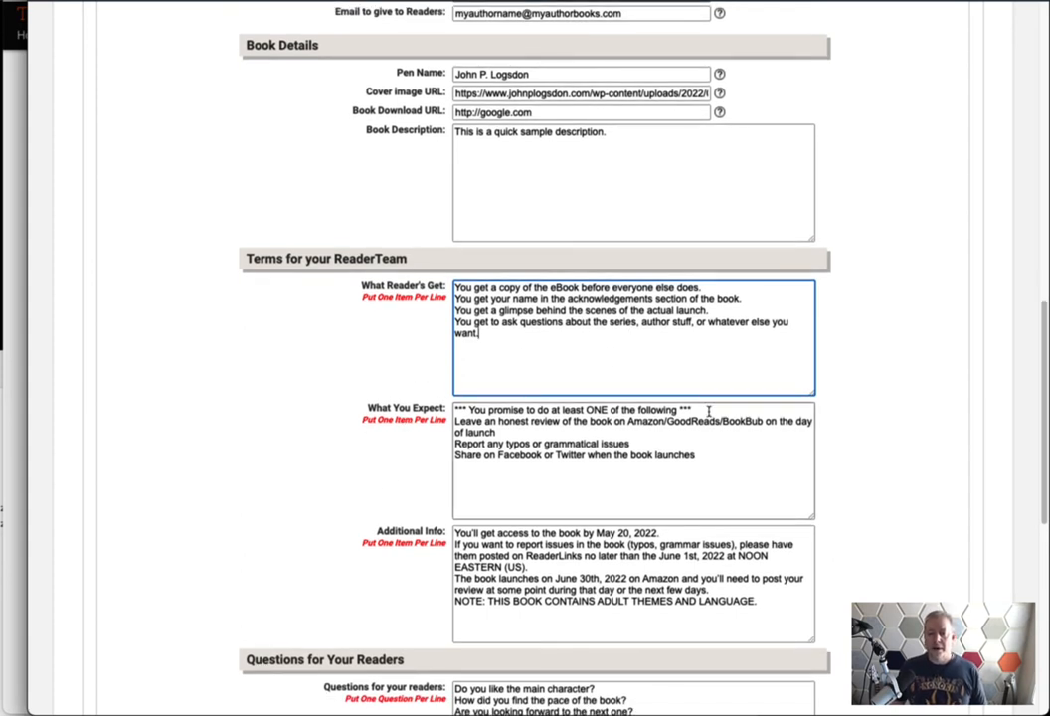
pyautogui.moveTo(693, 410); pyautogui.dragTo(432, 402)
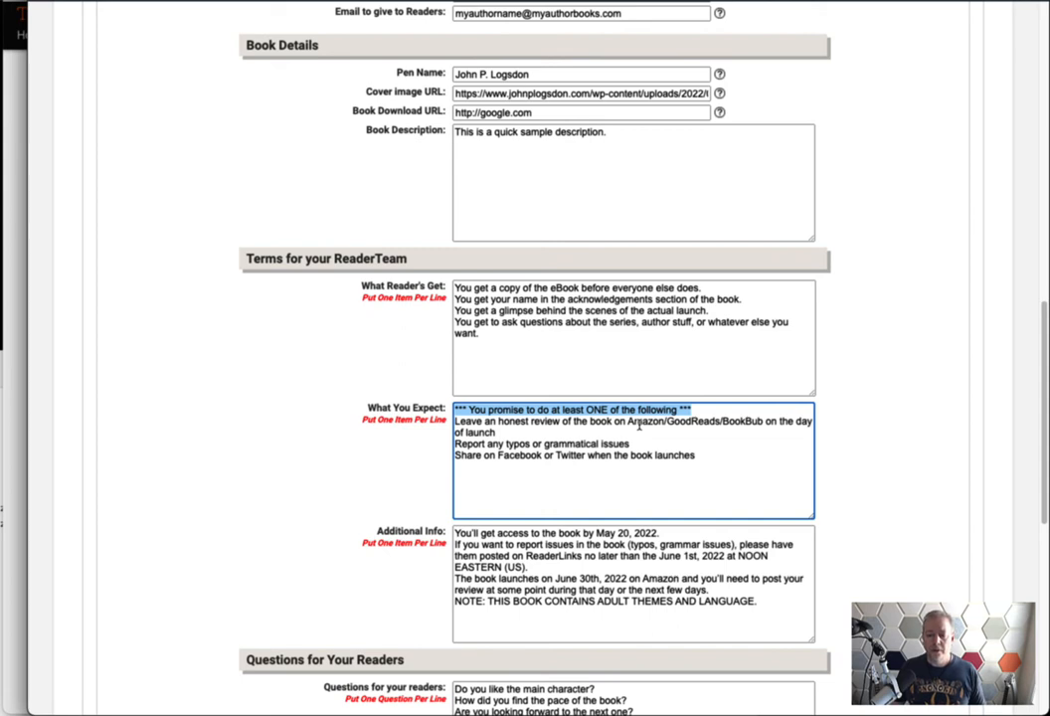
pyautogui.click(599, 410)
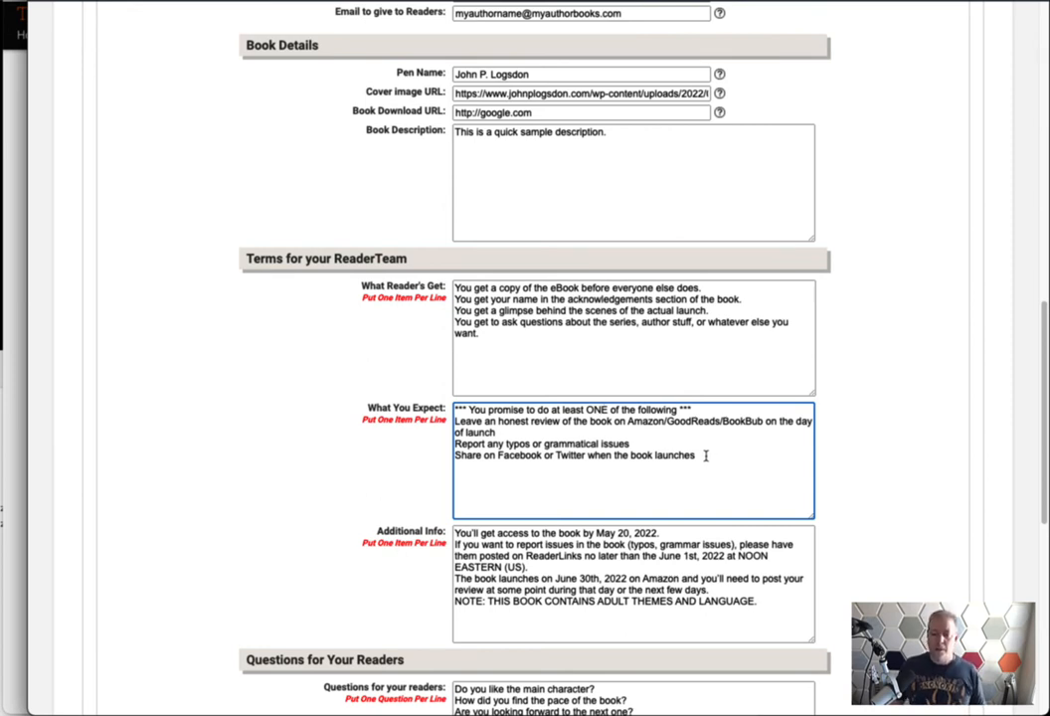
pyautogui.moveTo(497, 433); pyautogui.dragTo(441, 423)
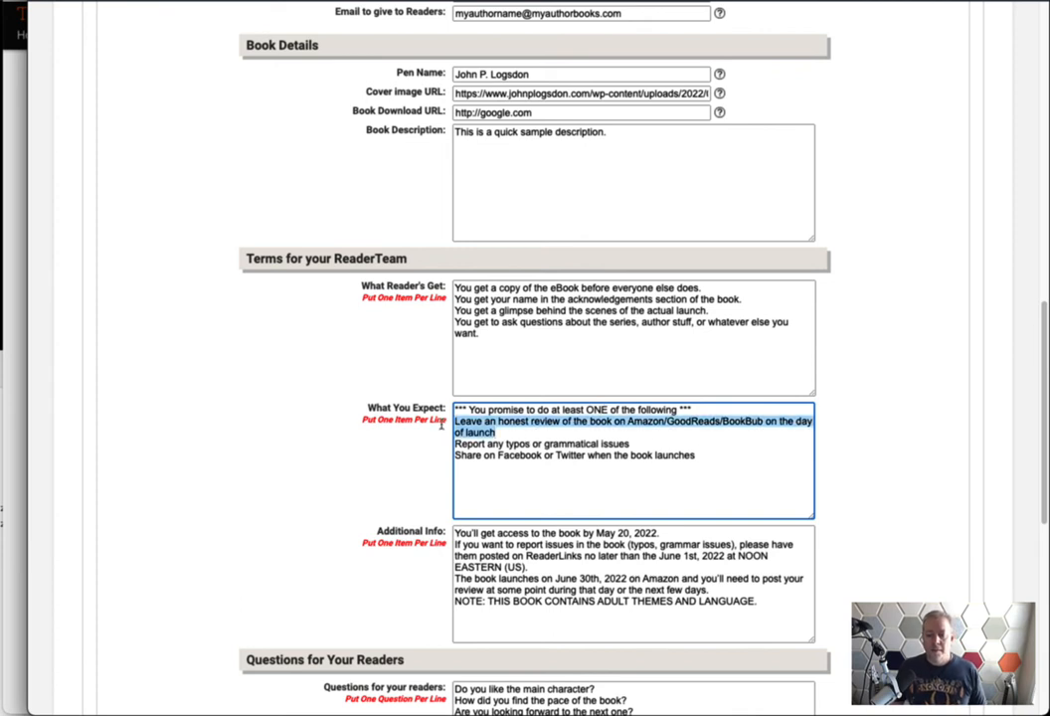
pyautogui.moveTo(644, 444); pyautogui.dragTo(454, 444)
pyautogui.moveTo(696, 456); pyautogui.dragTo(445, 459)
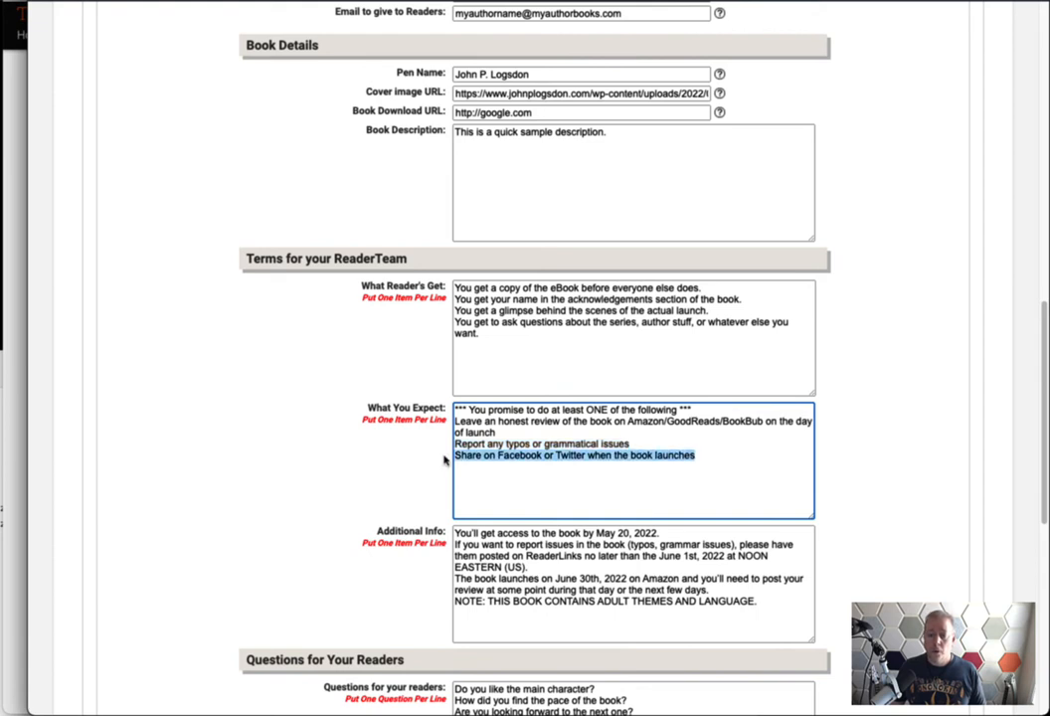
pyautogui.click(614, 472)
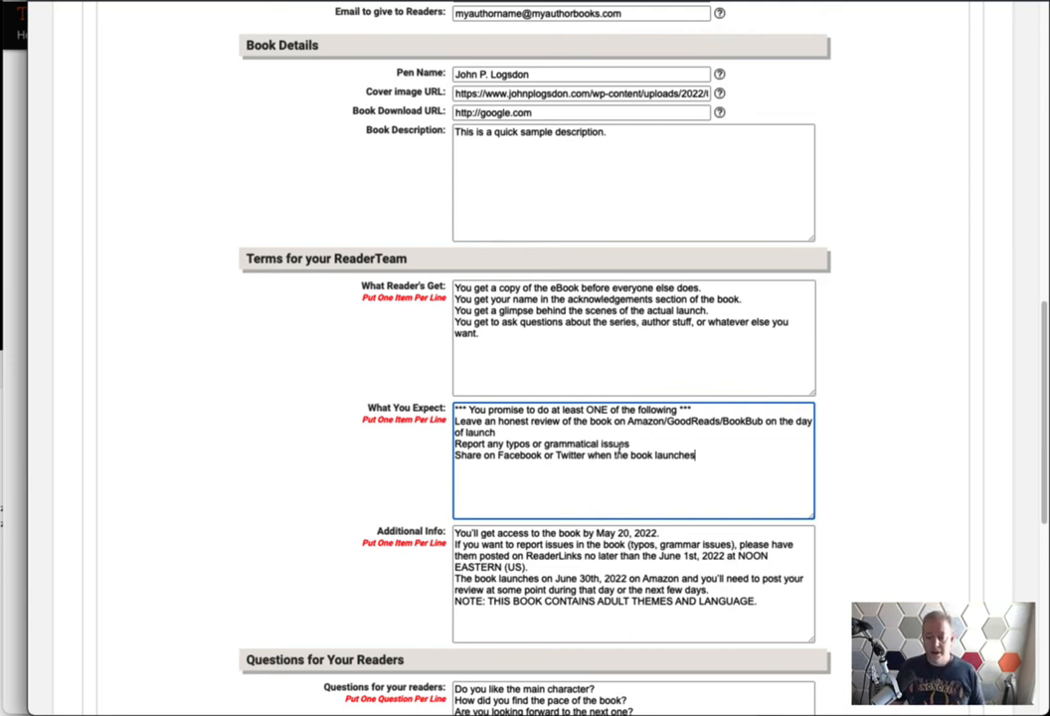
pyautogui.moveTo(717, 457); pyautogui.dragTo(460, 424)
pyautogui.click(526, 436)
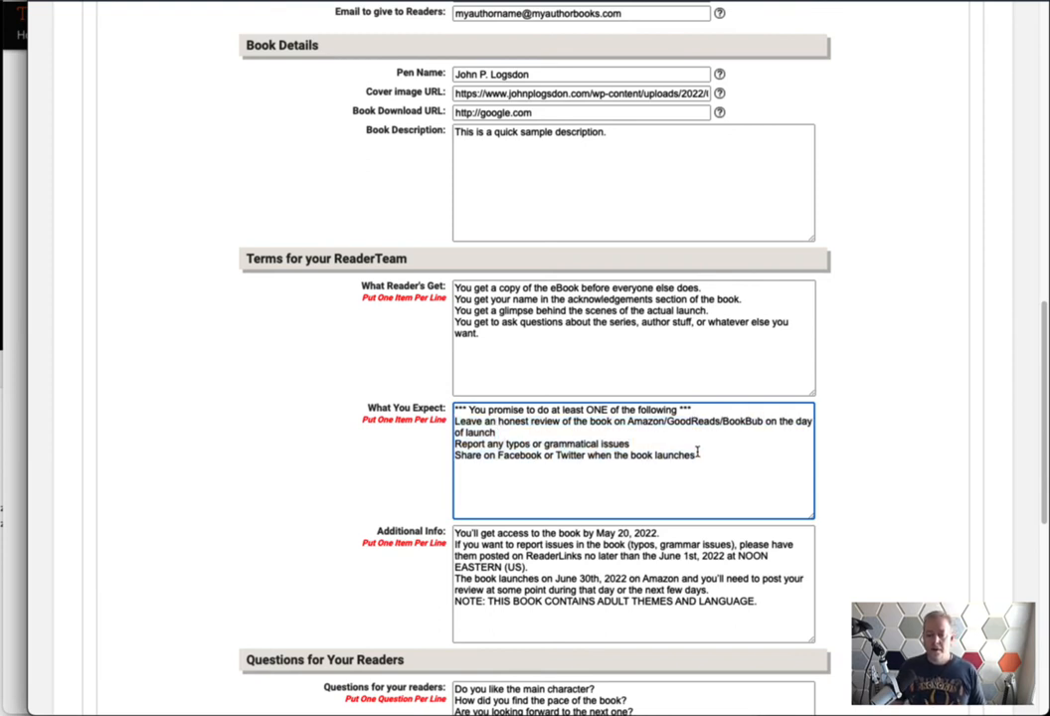
pyautogui.moveTo(708, 455); pyautogui.dragTo(443, 458)
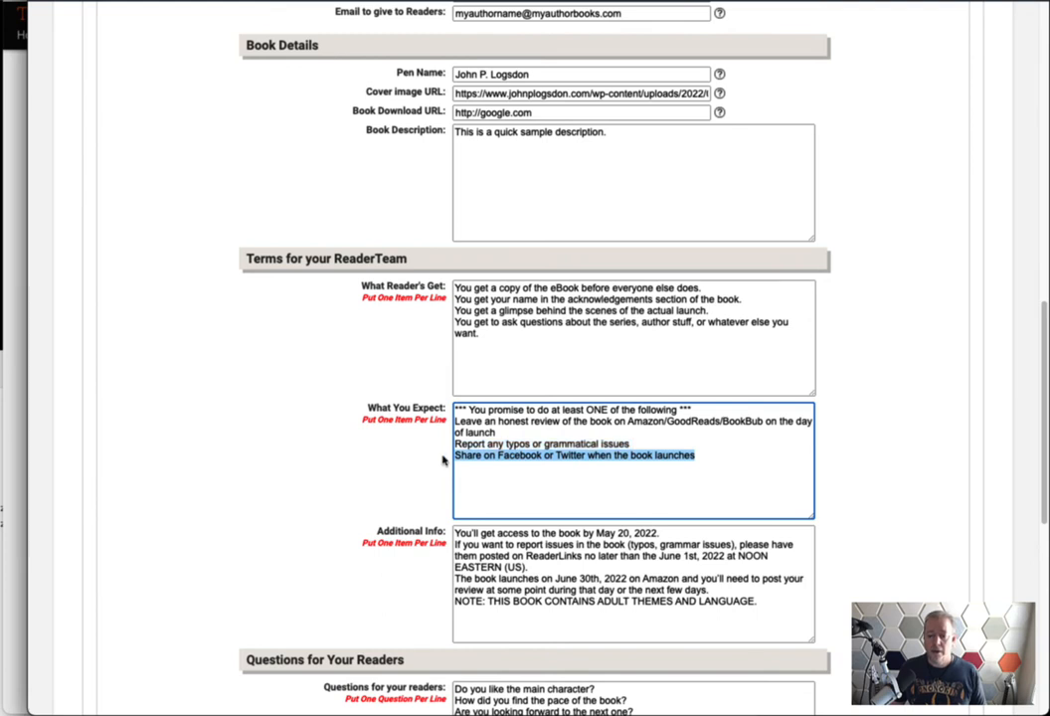
pyautogui.click(533, 457)
pyautogui.moveTo(518, 437); pyautogui.dragTo(439, 426)
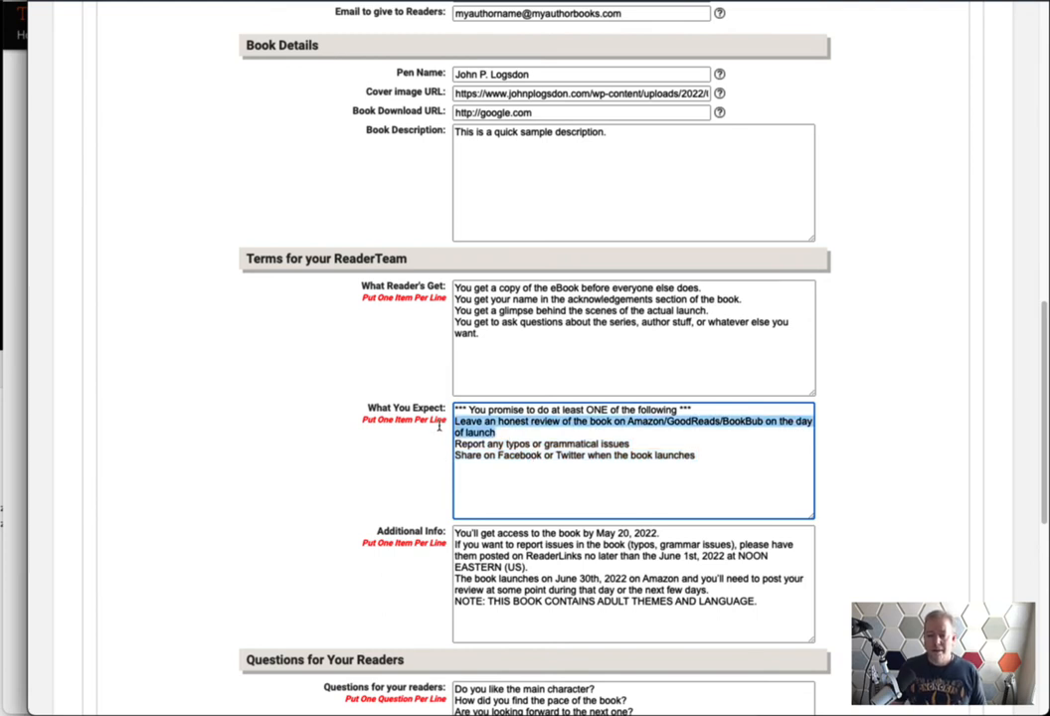
pyautogui.click(512, 445)
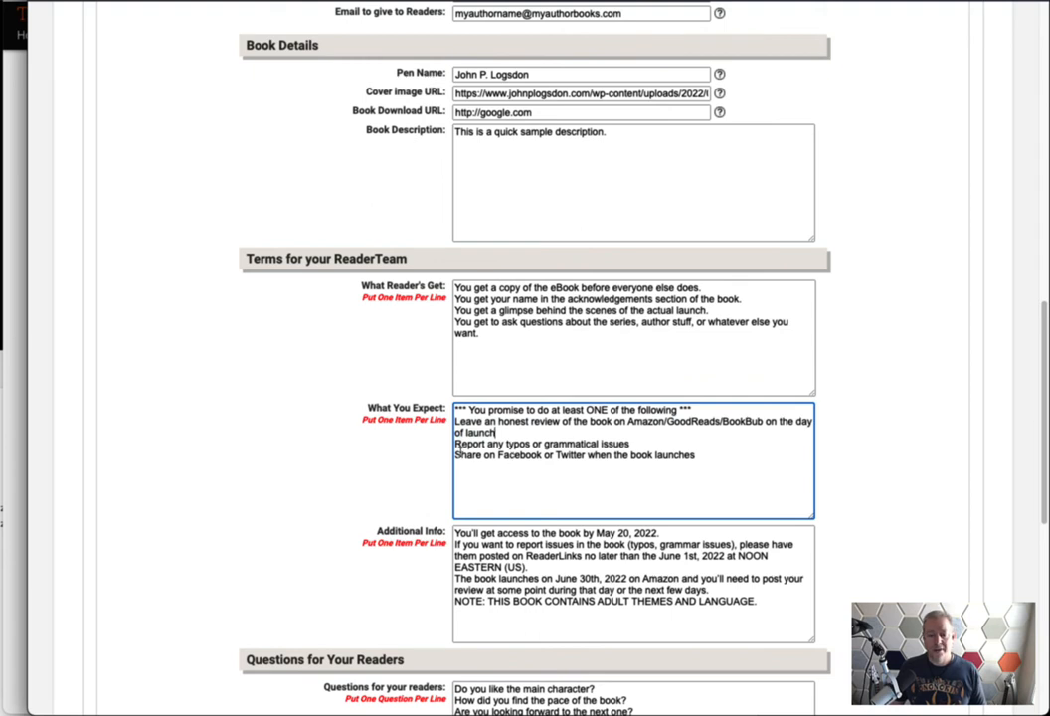
pyautogui.moveTo(509, 449); pyautogui.dragTo(455, 454)
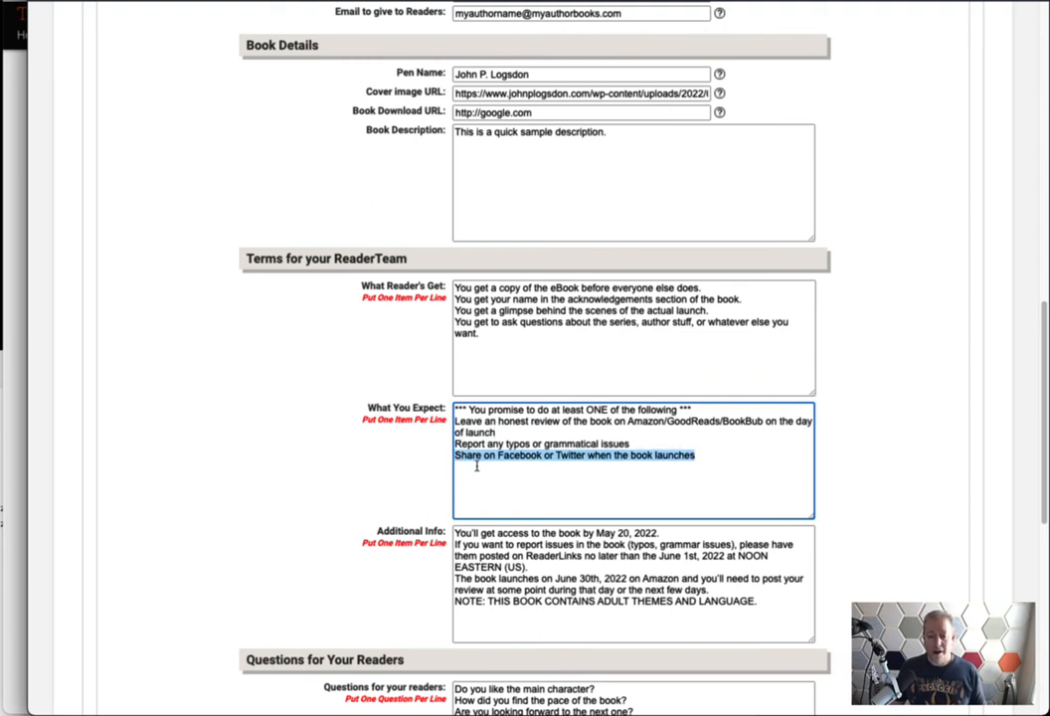
pyautogui.click(541, 471)
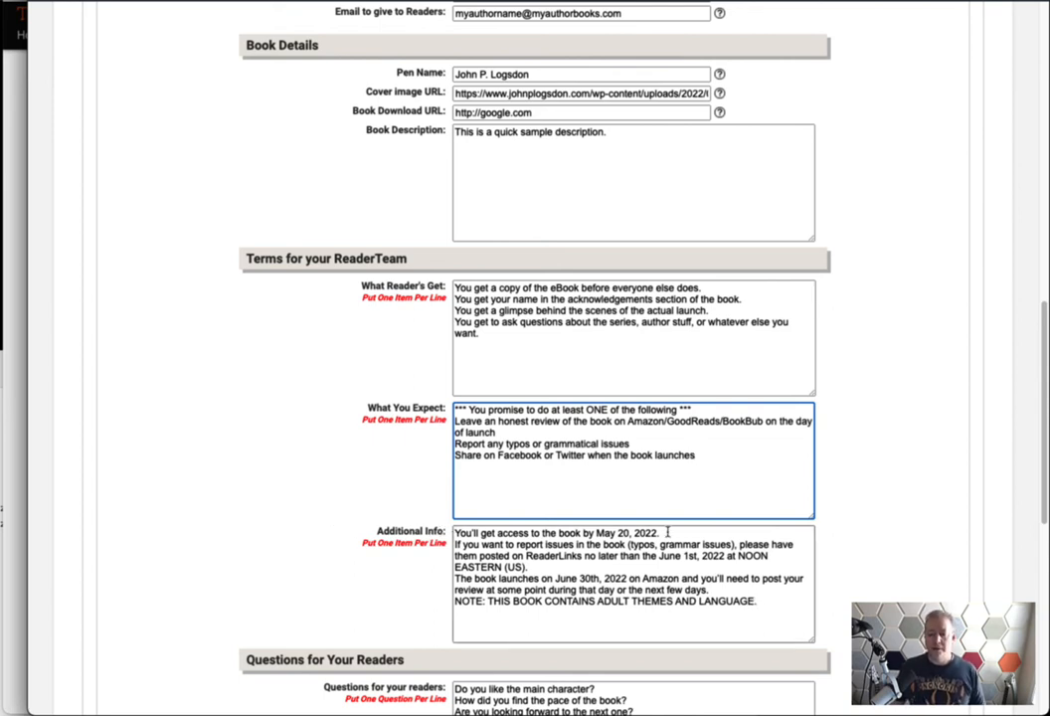
# Point out the May 20, 2022 access date and June 1st, 2022 issue-report deadline
pyautogui.moveTo(668, 535); pyautogui.dragTo(410, 532)
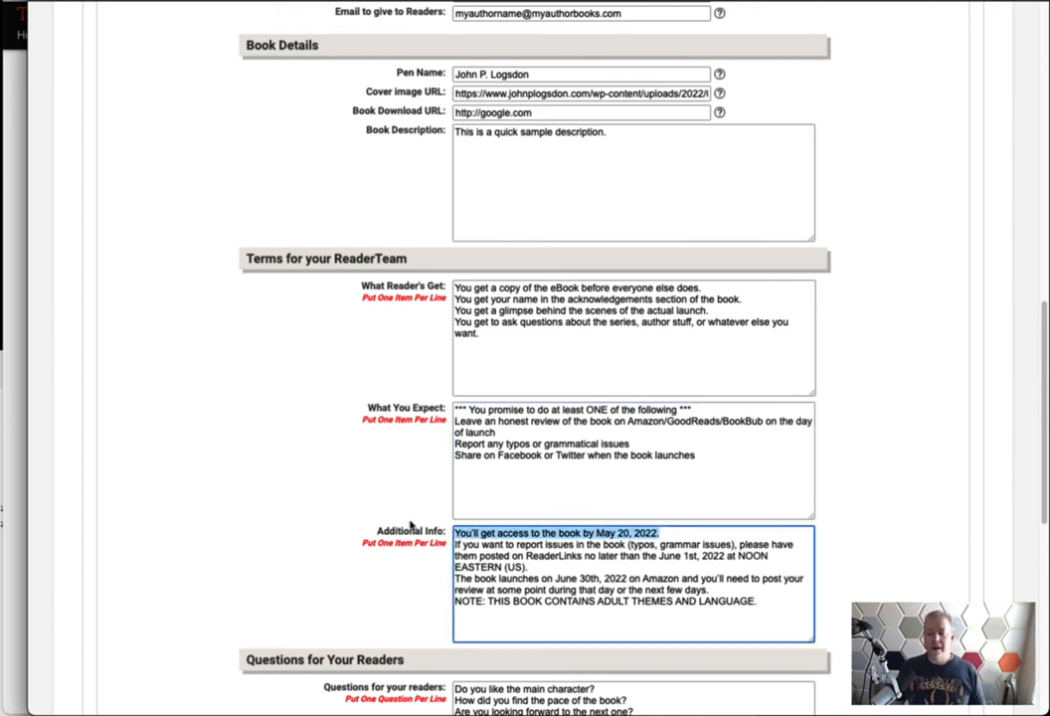
pyautogui.click(580, 538)
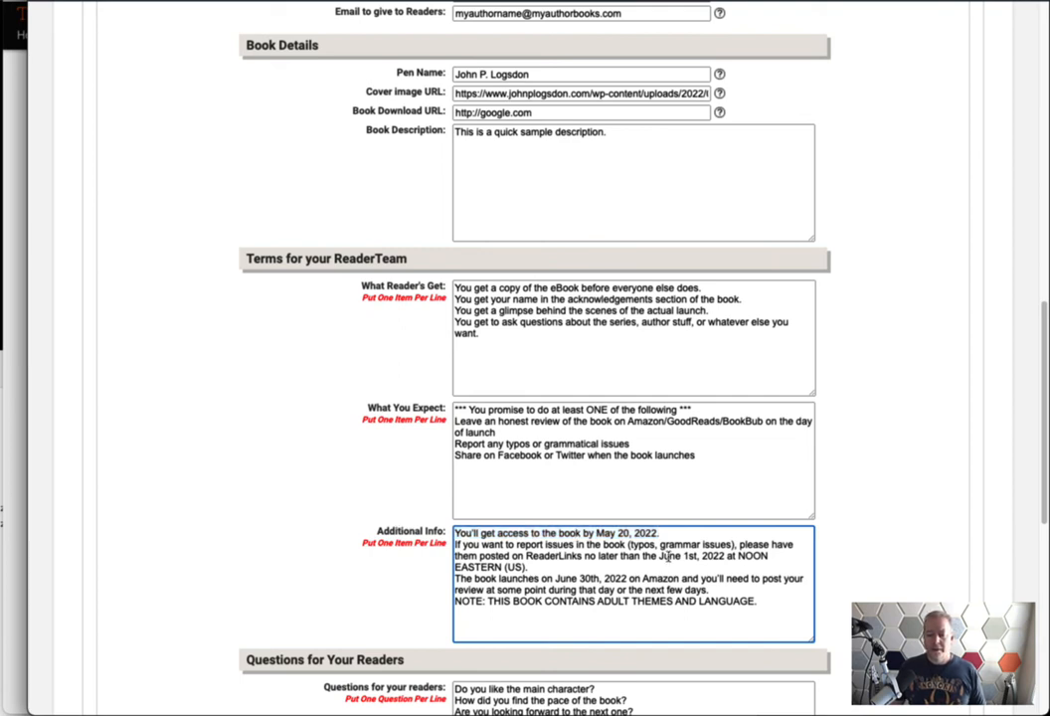
pyautogui.moveTo(659, 556); pyautogui.dragTo(729, 559)
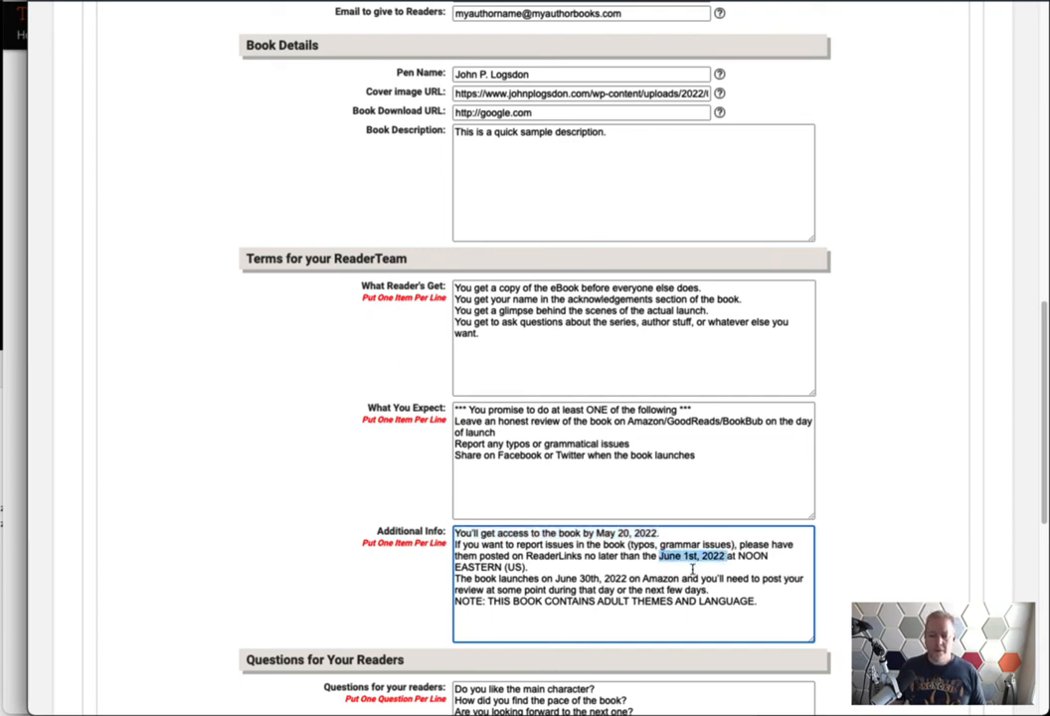
pyautogui.moveTo(549, 578); pyautogui.dragTo(630, 577)
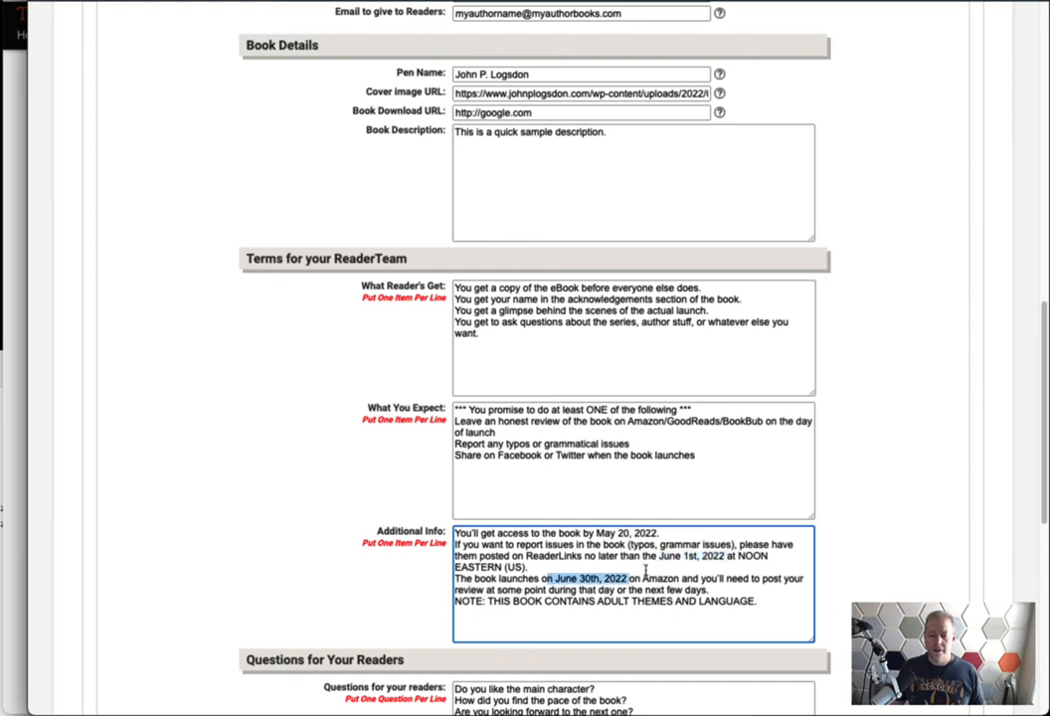
pyautogui.click(553, 565)
pyautogui.scroll(3, 267, 552)
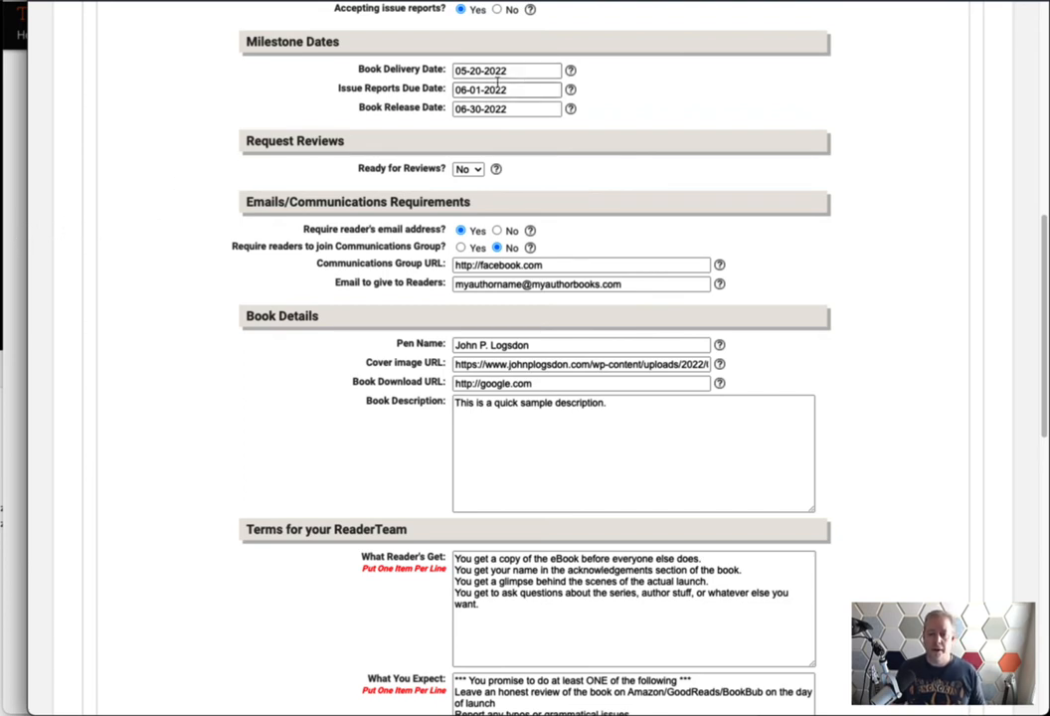
pyautogui.scroll(-3, 235, 359)
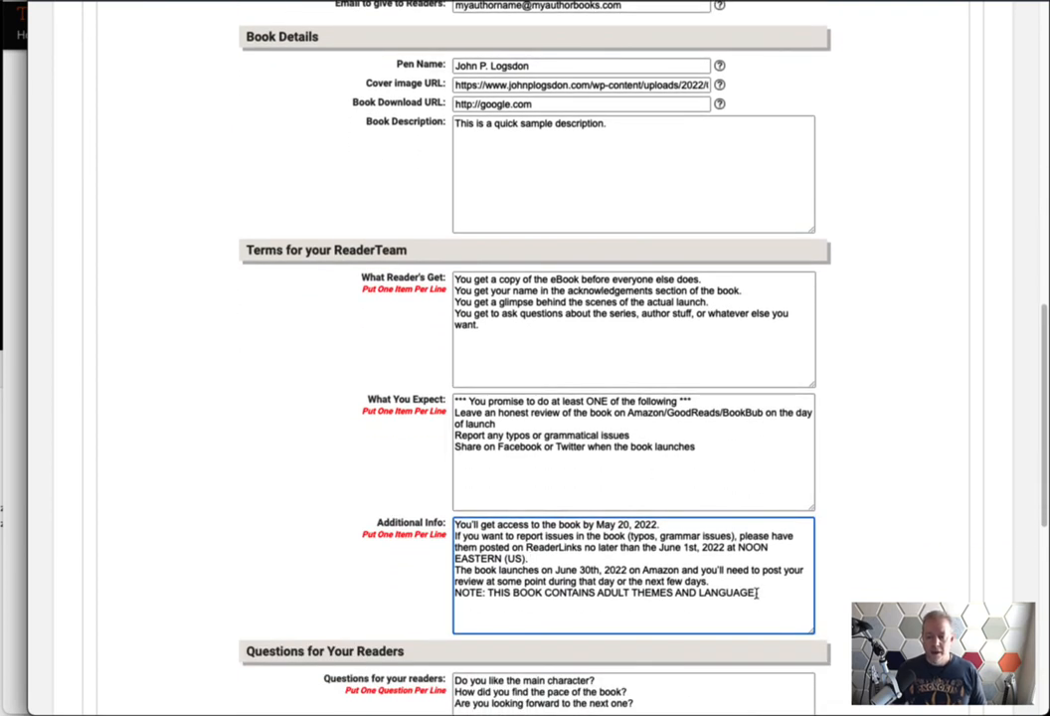
# Highlight the Additional Info text, its adult-themes NOTE and the Put One Item Per Line hint
pyautogui.moveTo(714, 582); pyautogui.dragTo(441, 522)
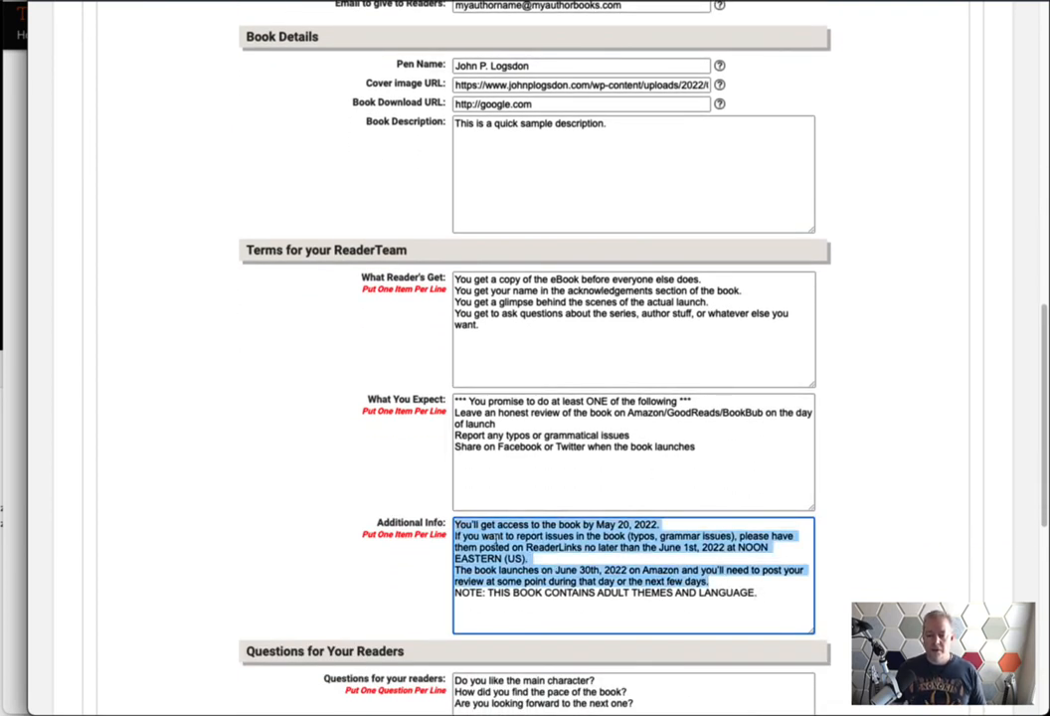
pyautogui.click(644, 571)
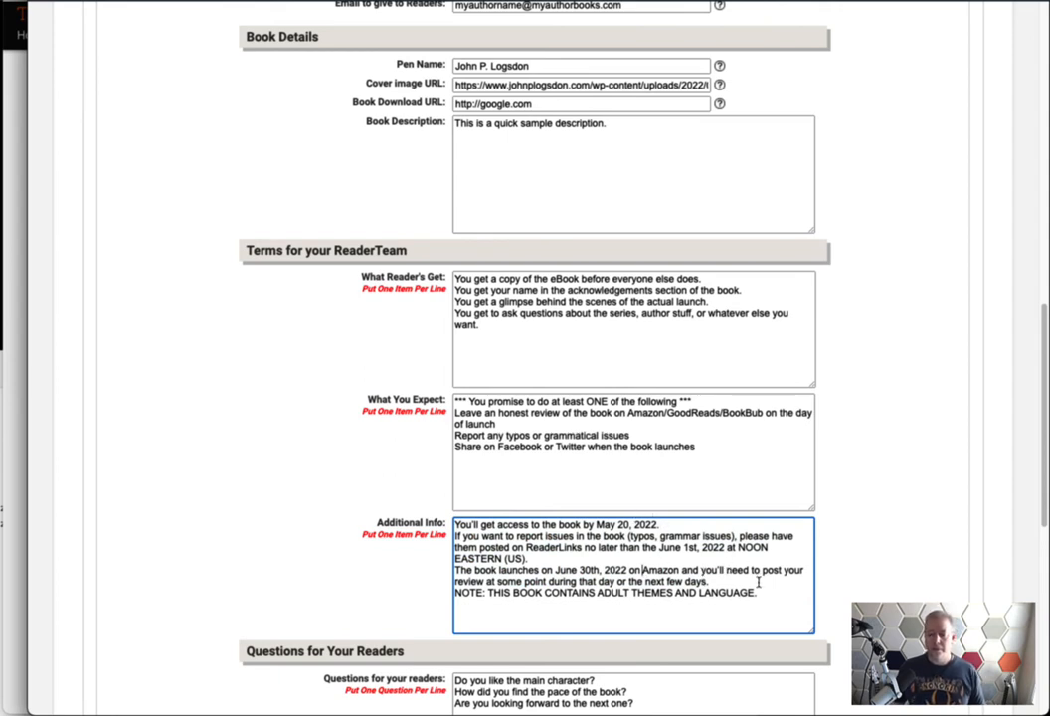
pyautogui.moveTo(661, 525); pyautogui.dragTo(513, 524)
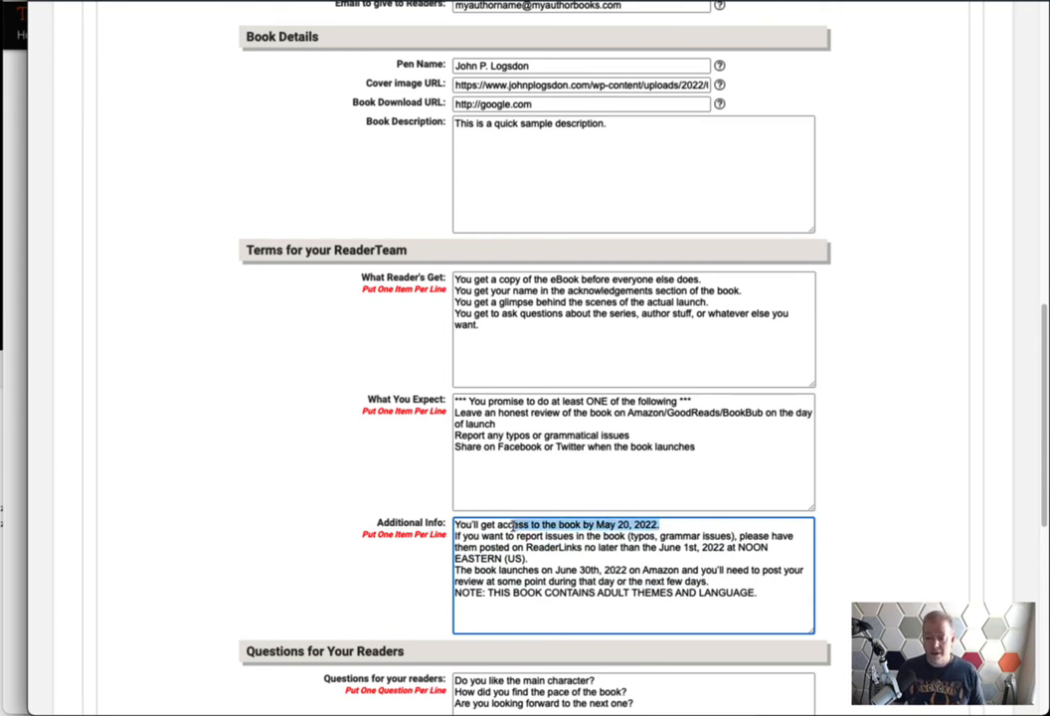
pyautogui.click(642, 581)
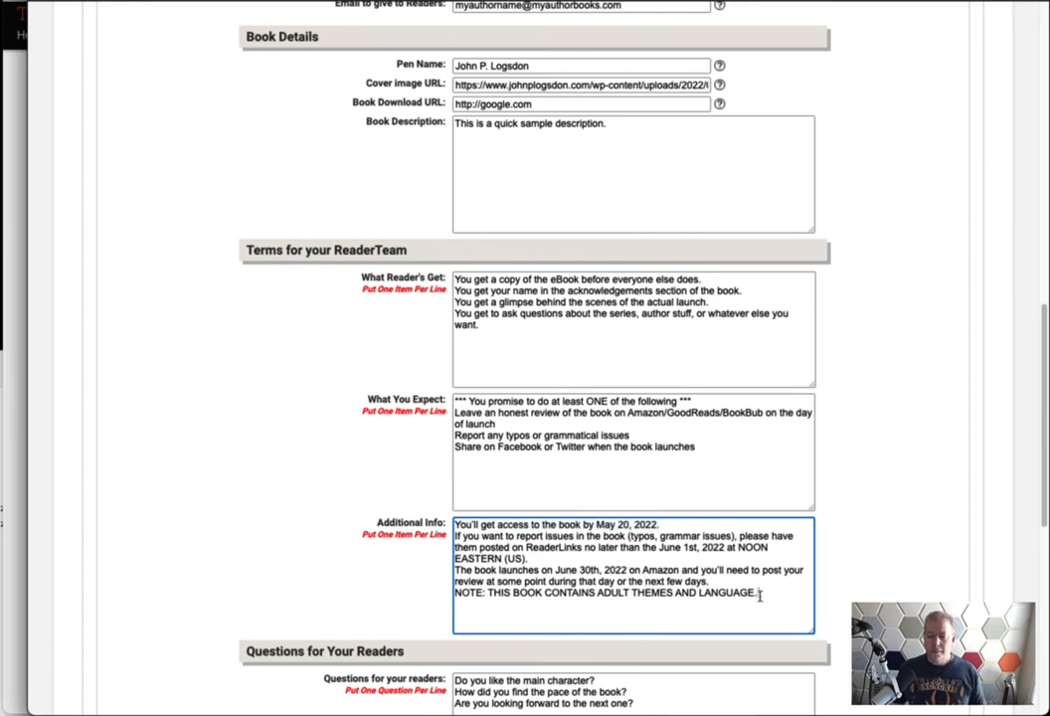
pyautogui.moveTo(758, 593); pyautogui.dragTo(443, 594)
pyautogui.click(591, 605)
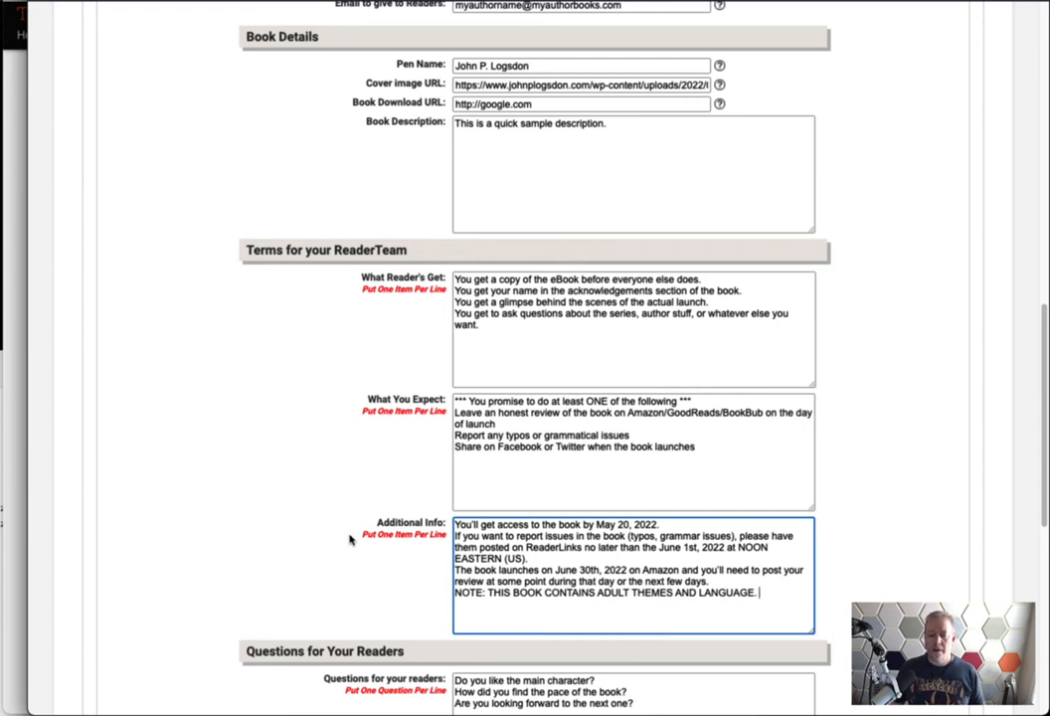
pyautogui.moveTo(349, 537); pyautogui.dragTo(446, 542)
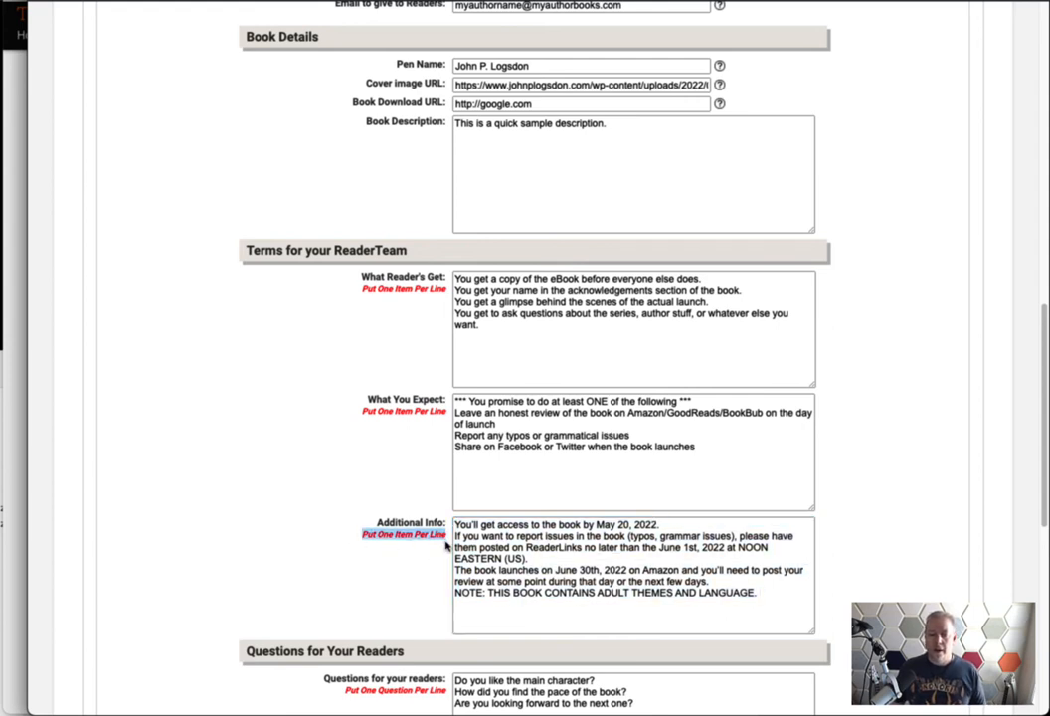
pyautogui.click(418, 562)
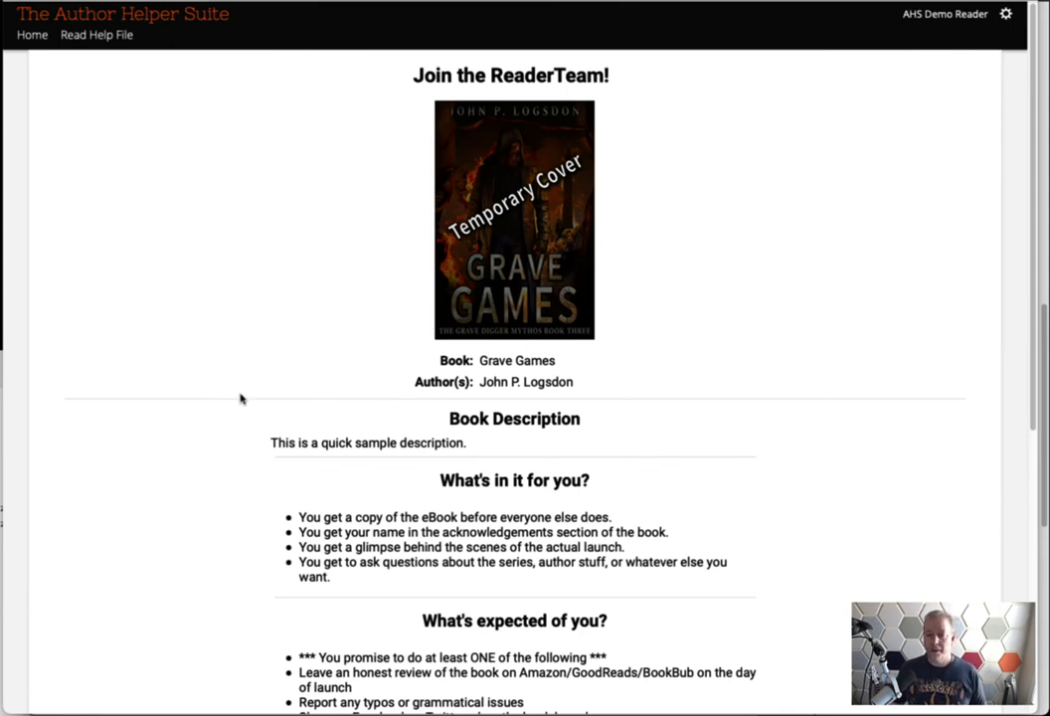
pyautogui.moveTo(685, 74); pyautogui.dragTo(389, 74)
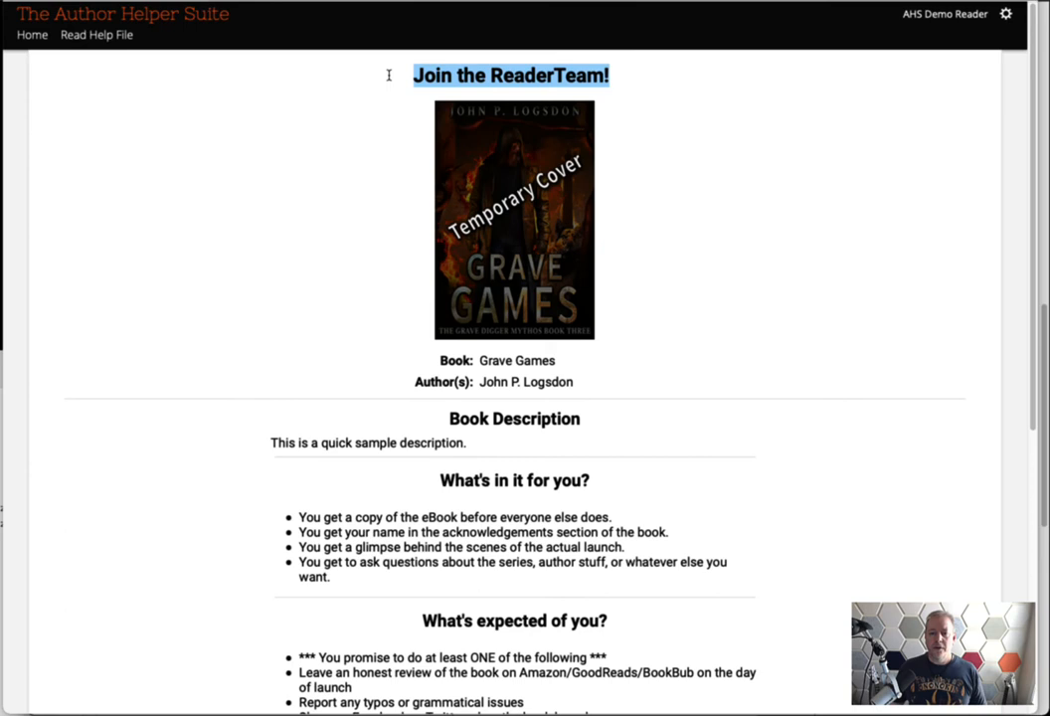
pyautogui.click(363, 150)
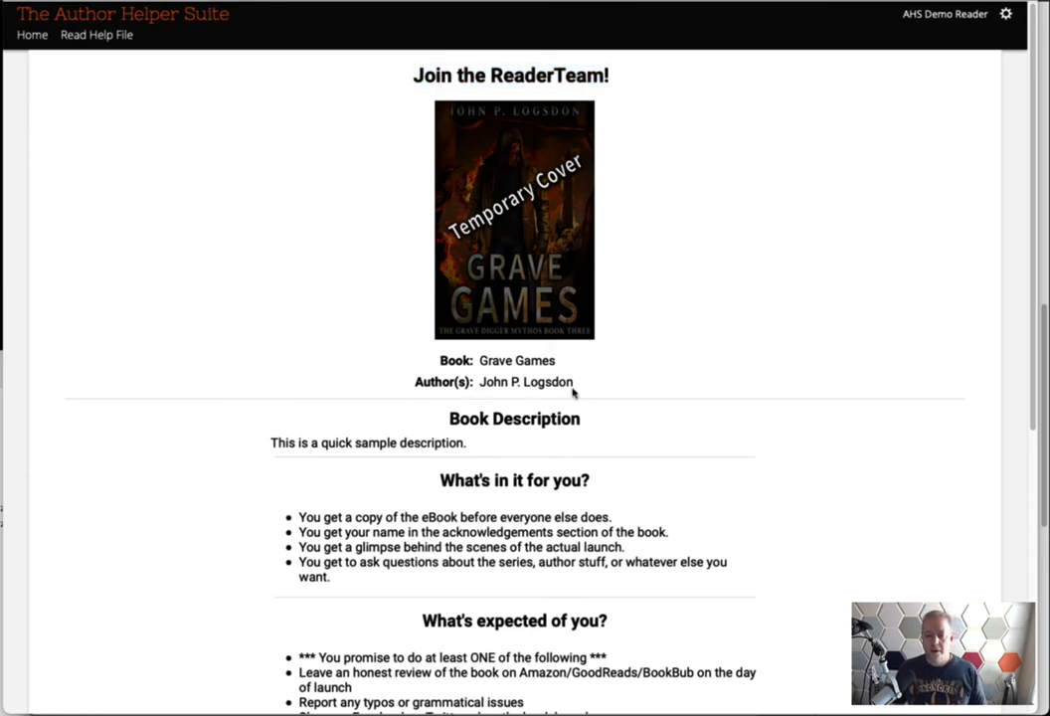
pyautogui.moveTo(490, 440); pyautogui.dragTo(400, 428)
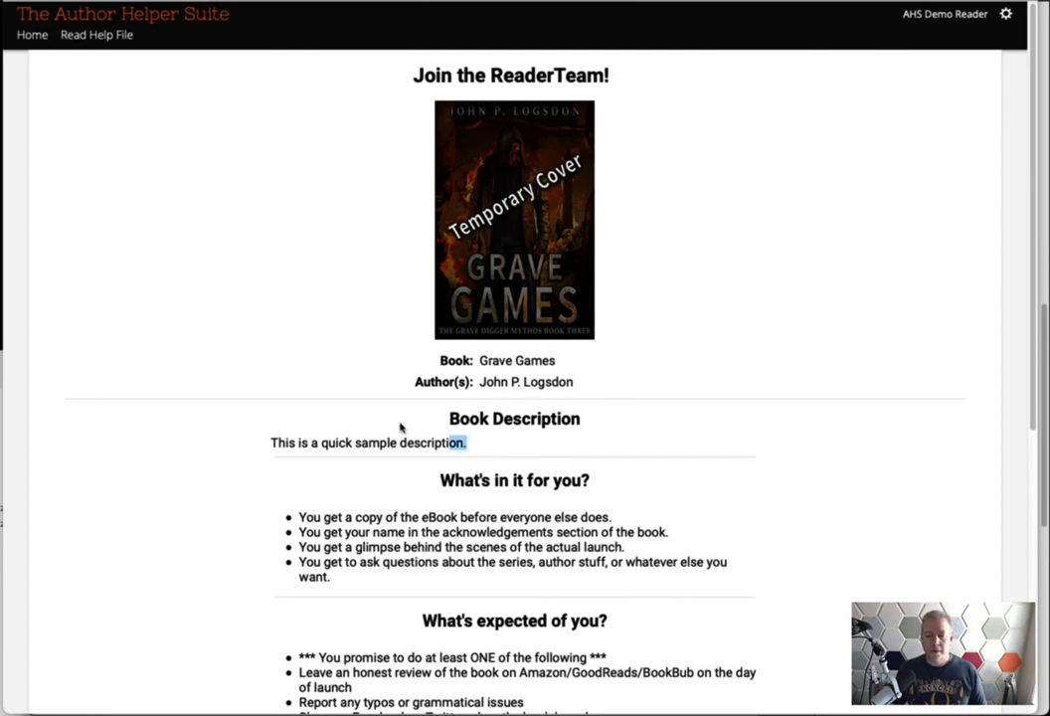
pyautogui.click(363, 530)
pyautogui.scroll(-2, 443, 537)
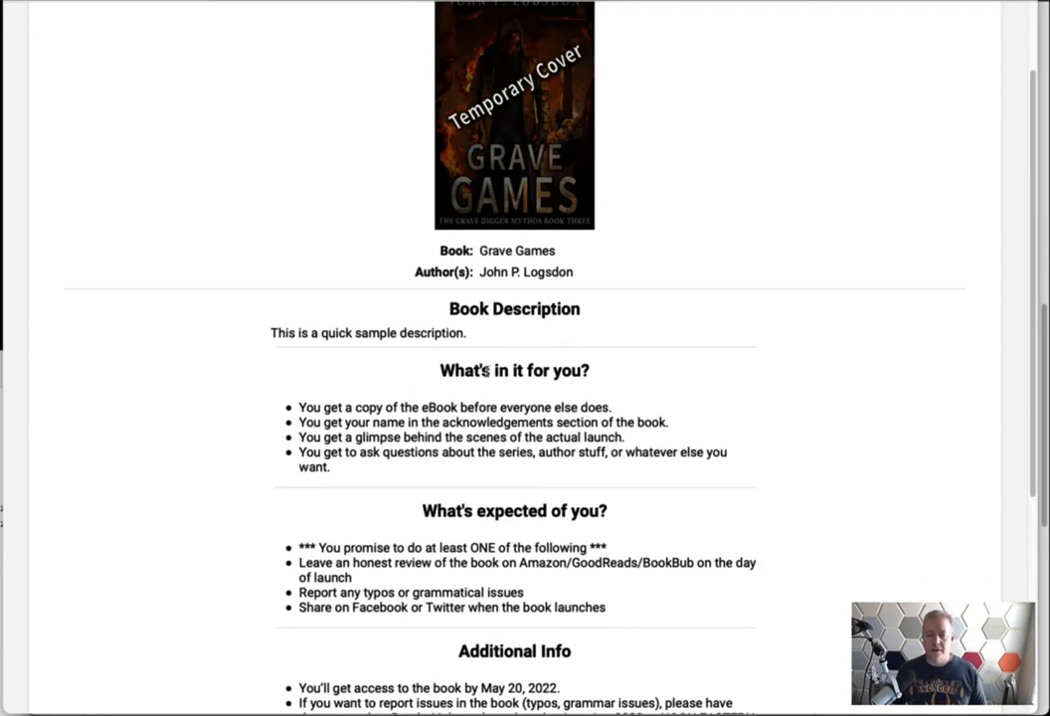
pyautogui.scroll(-2, 590, 569)
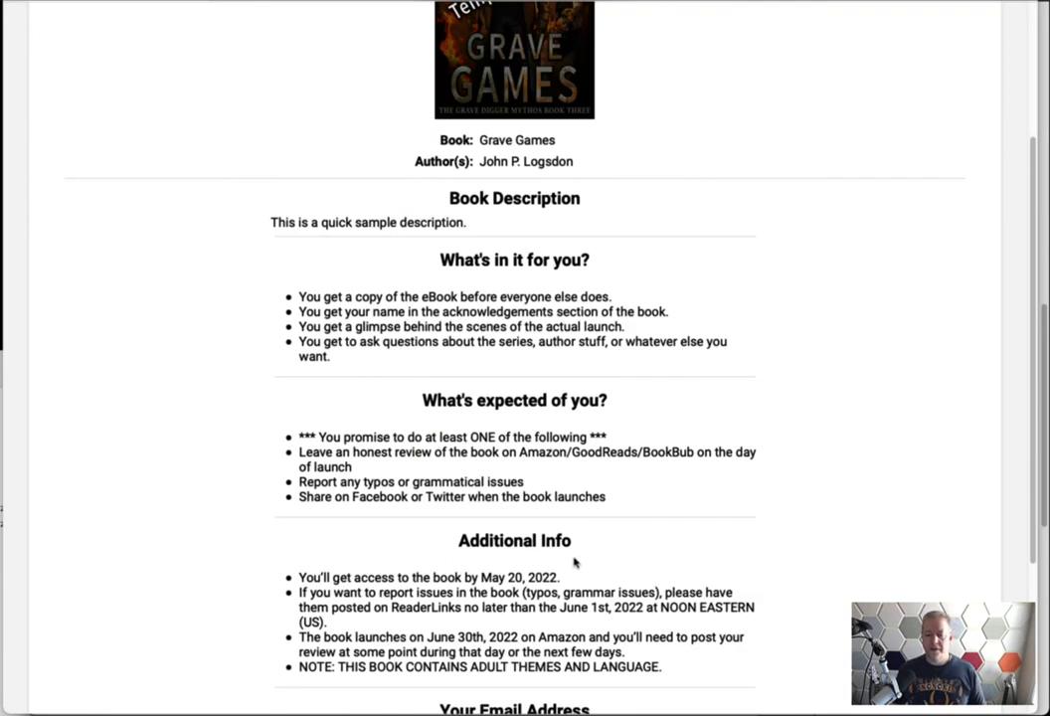
pyautogui.moveTo(563, 577); pyautogui.dragTo(296, 577)
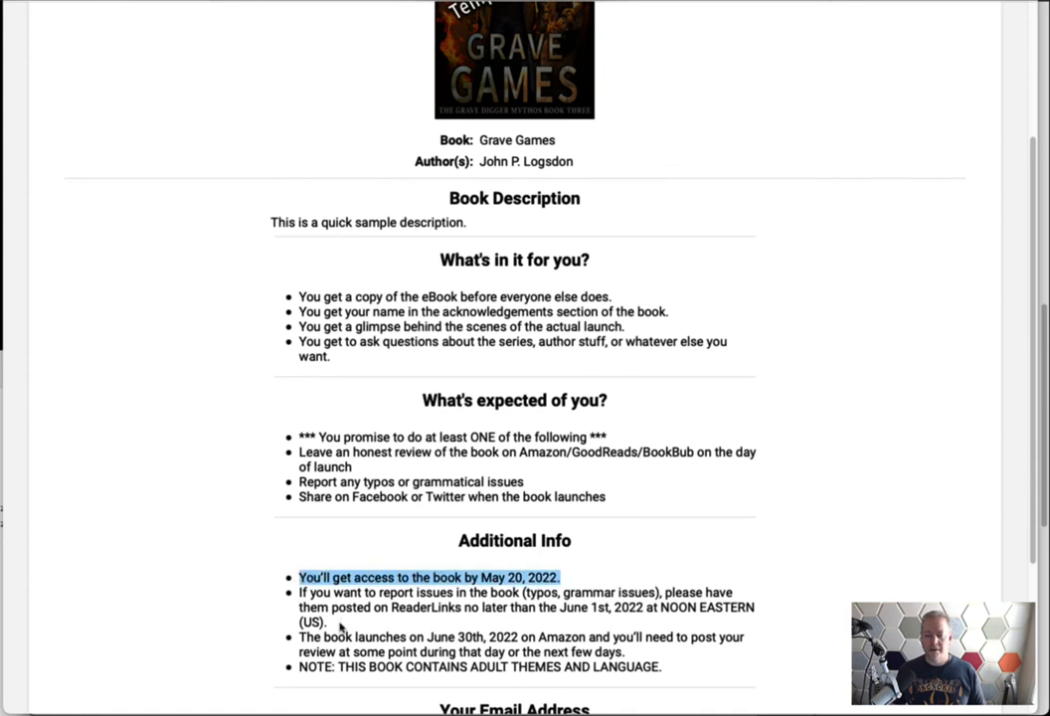
pyautogui.moveTo(340, 626); pyautogui.dragTo(297, 593)
pyautogui.moveTo(664, 667); pyautogui.dragTo(297, 666)
pyautogui.click(510, 644)
pyautogui.scroll(-1, 544, 633)
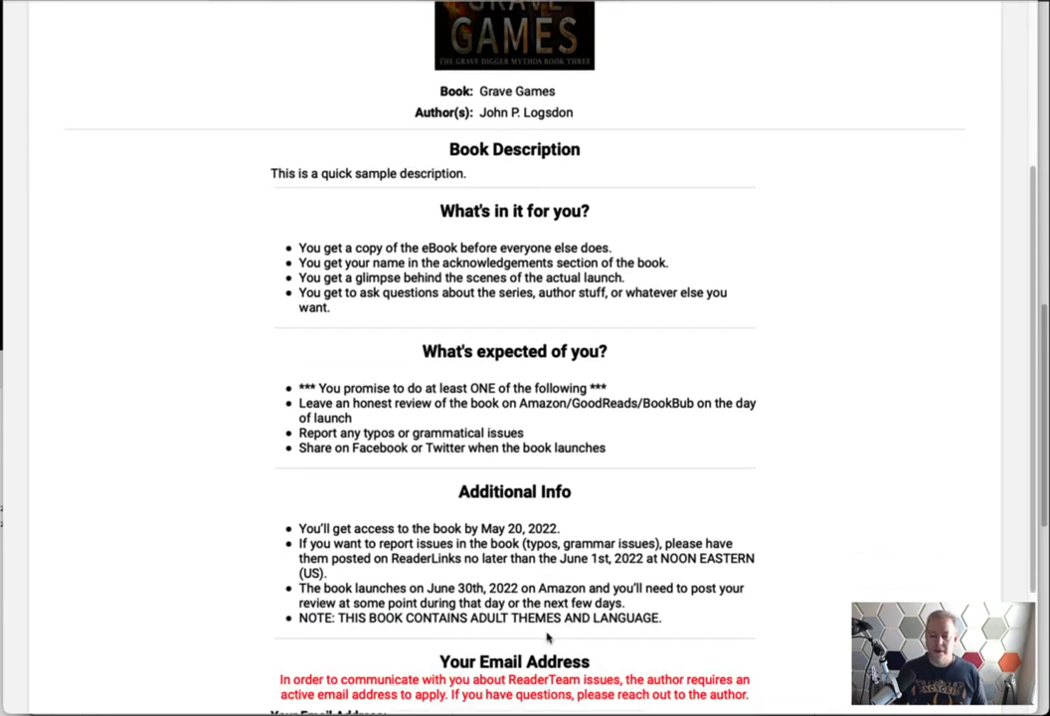
pyautogui.scroll(-1, 576, 628)
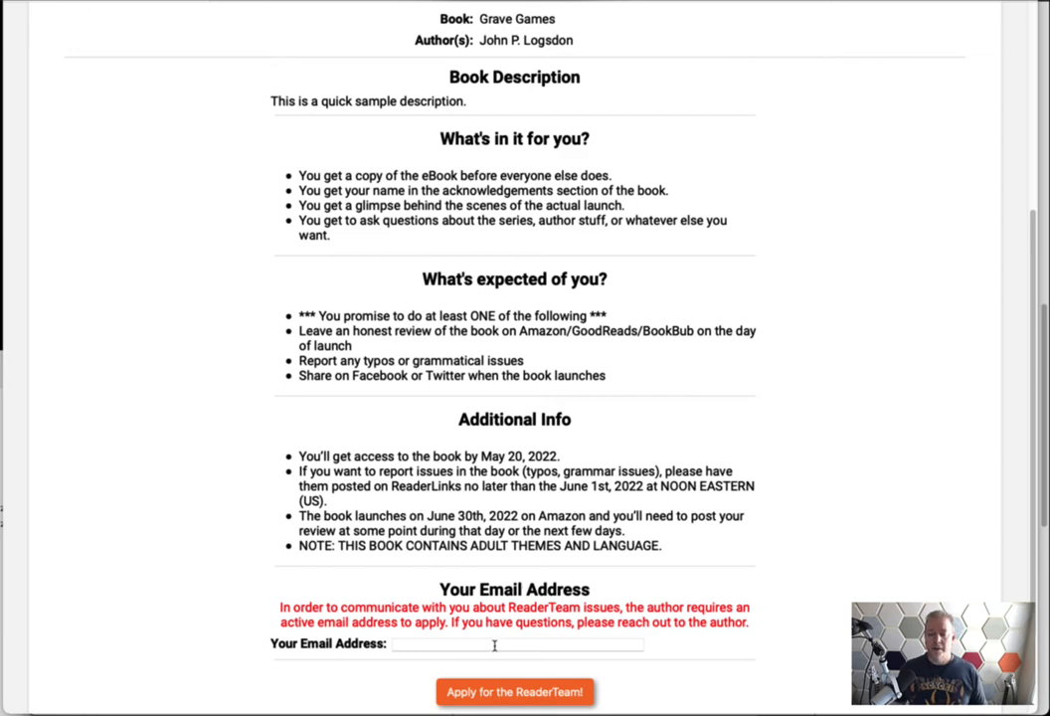
pyautogui.scroll(2, 648, 617)
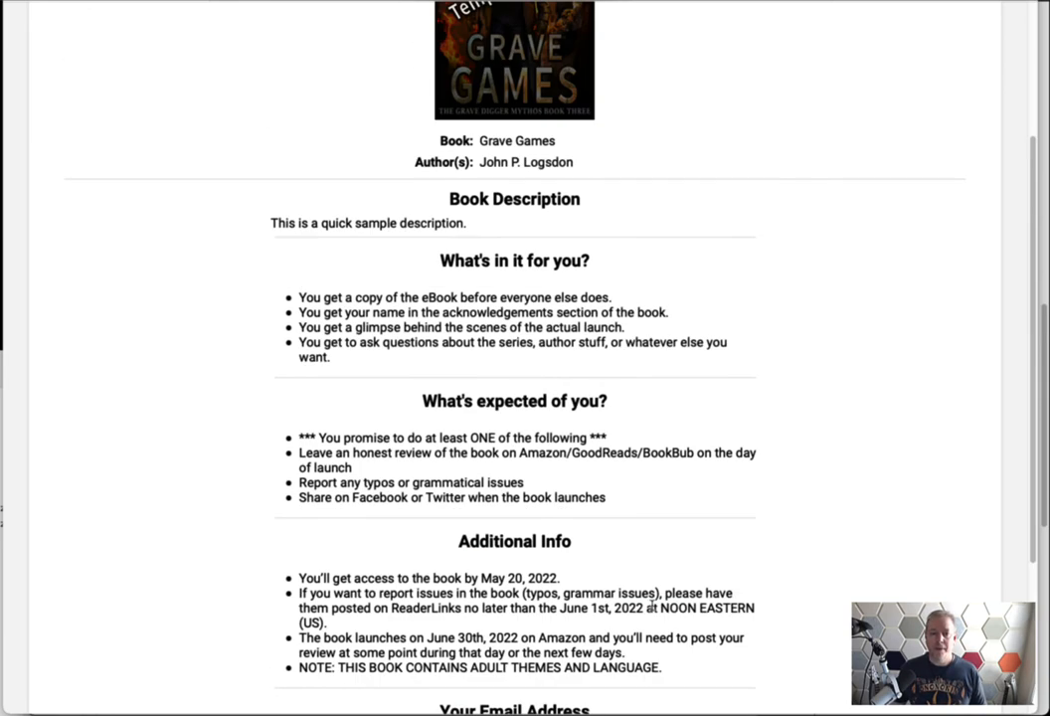
pyautogui.scroll(4, 665, 418)
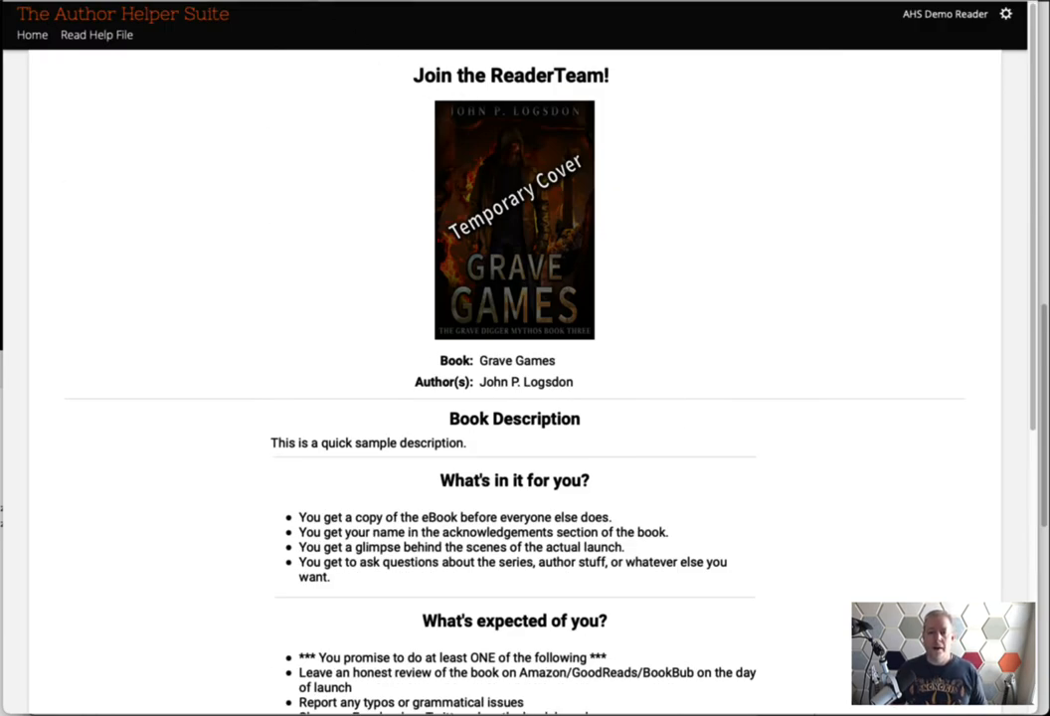
pyautogui.click(296, 2)
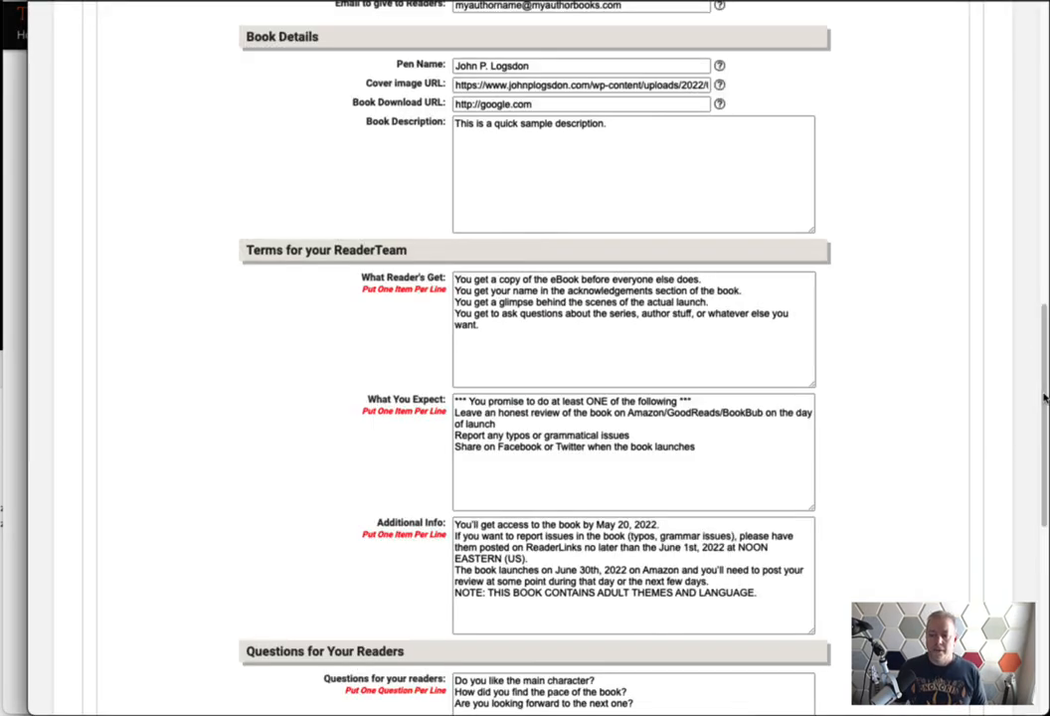
# Point out the Questions for Your Readers heading, its one-per-line hint and the chapter list label
pyautogui.scroll(-5, 159, 461)
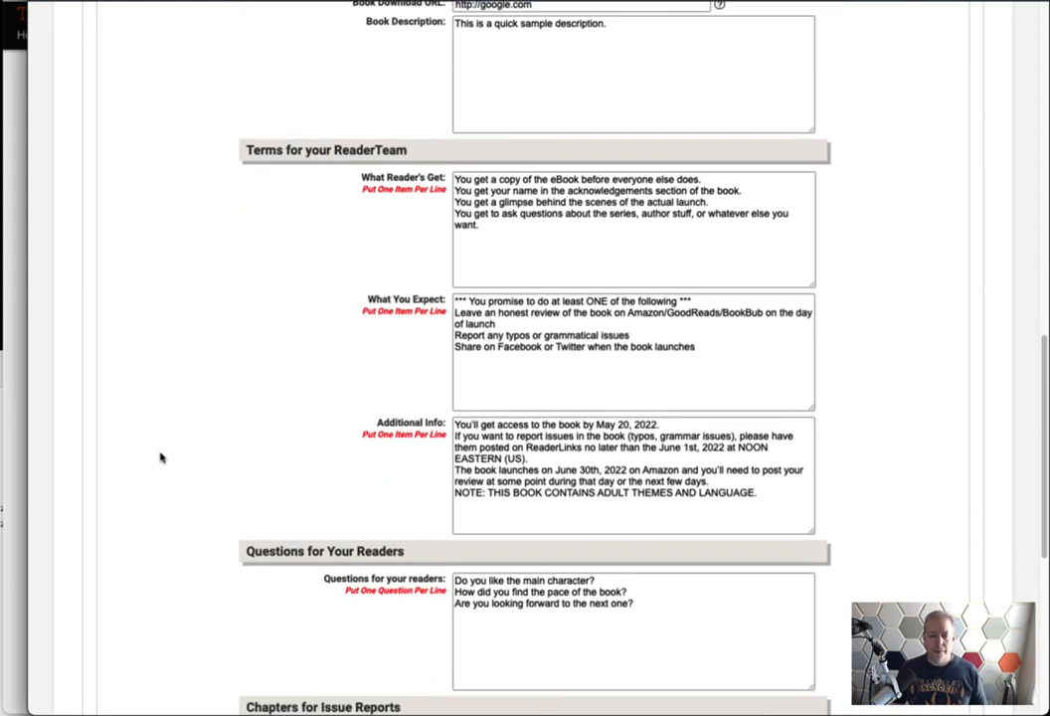
pyautogui.moveTo(408, 225); pyautogui.dragTo(230, 218)
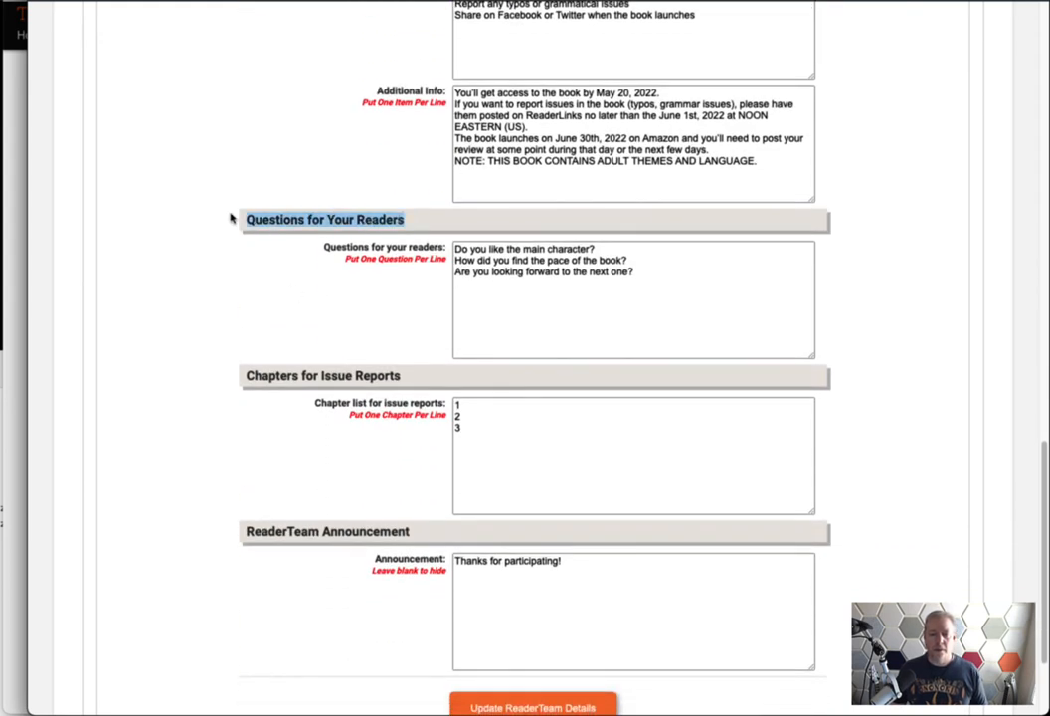
pyautogui.click(290, 274)
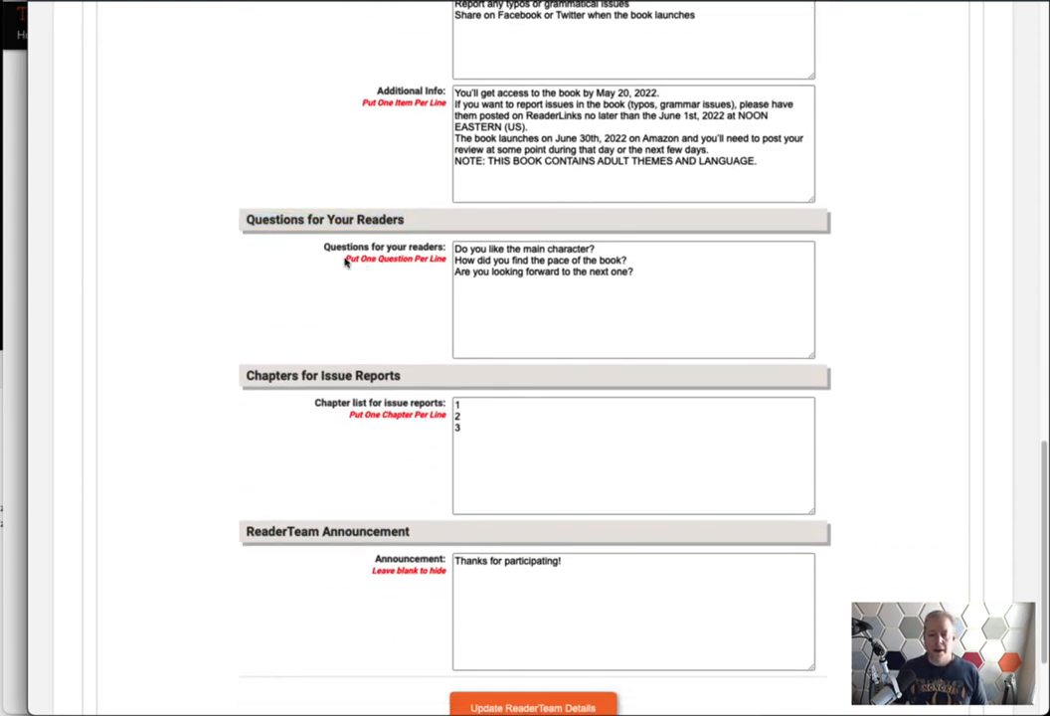
pyautogui.moveTo(345, 260); pyautogui.dragTo(447, 260)
pyautogui.moveTo(444, 416); pyautogui.dragTo(326, 410)
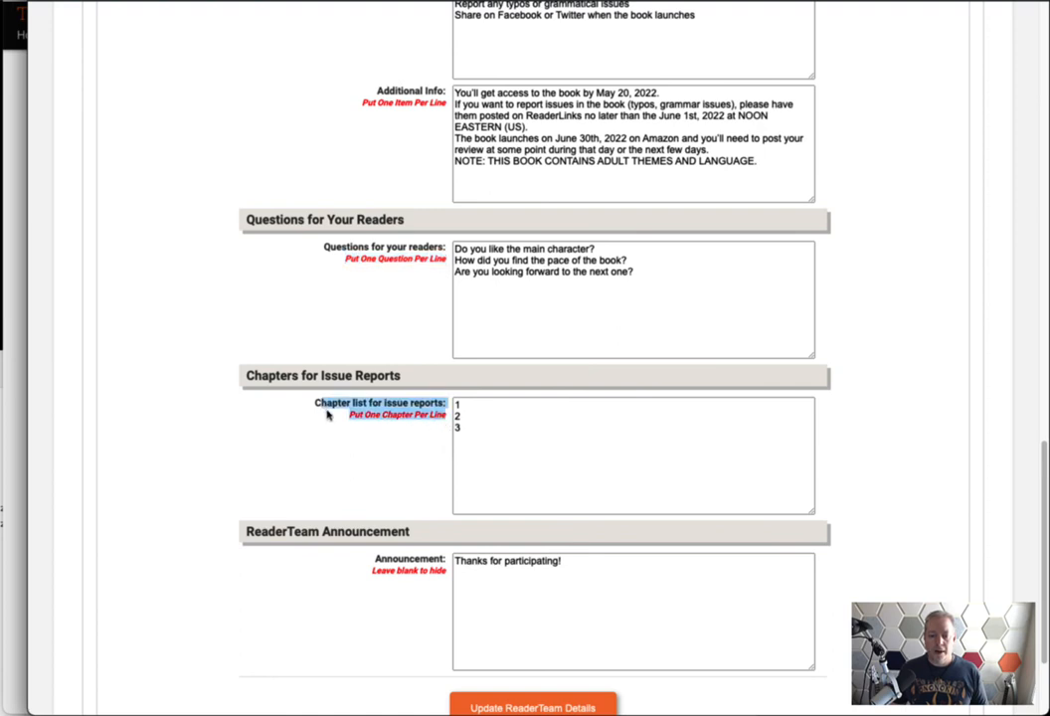
pyautogui.click(389, 413)
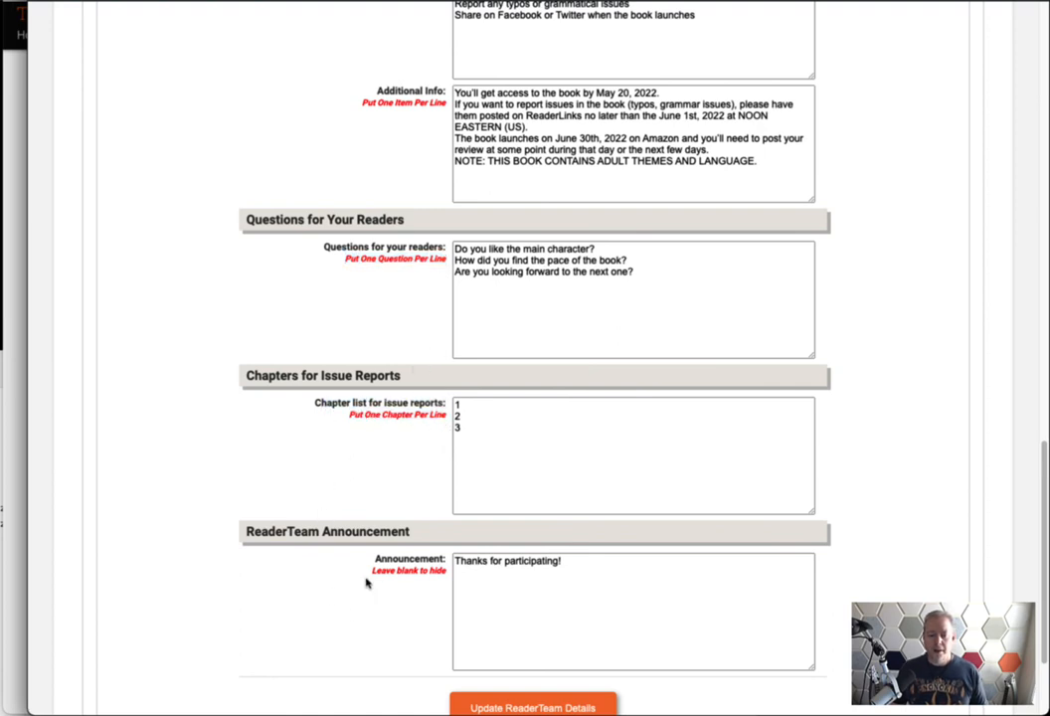
# Highlight the announcement hint and the 'Thanks for participating!' announcement
pyautogui.moveTo(449, 573); pyautogui.dragTo(356, 571)
pyautogui.click(445, 575)
pyautogui.click(361, 580)
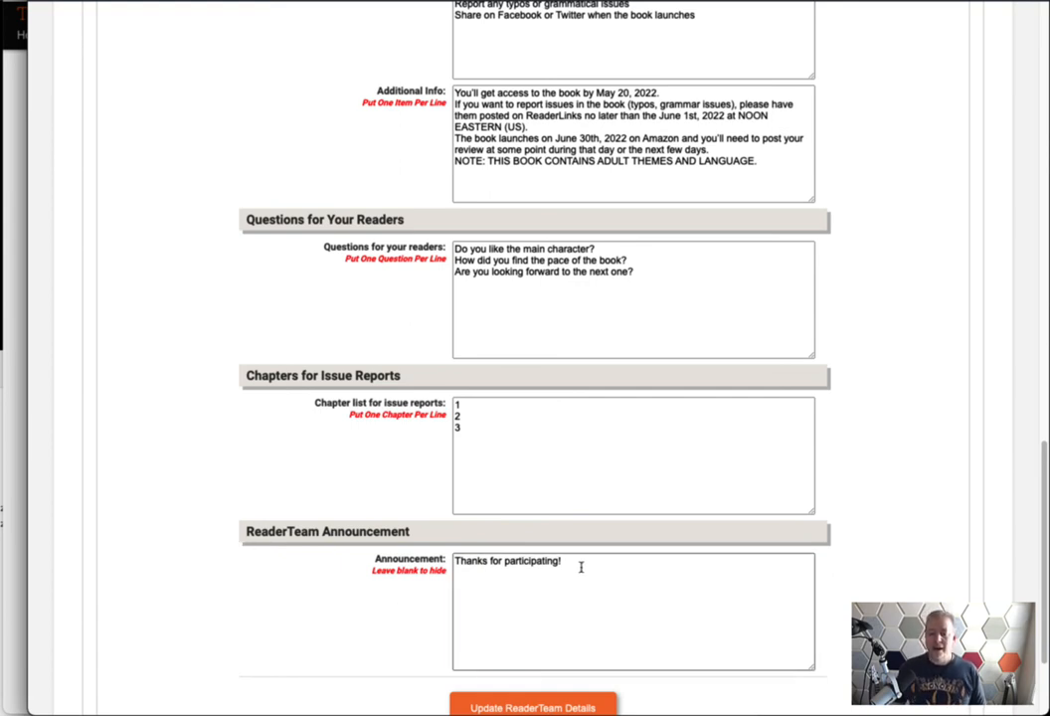
pyautogui.moveTo(580, 567); pyautogui.dragTo(361, 562)
pyautogui.click(314, 575)
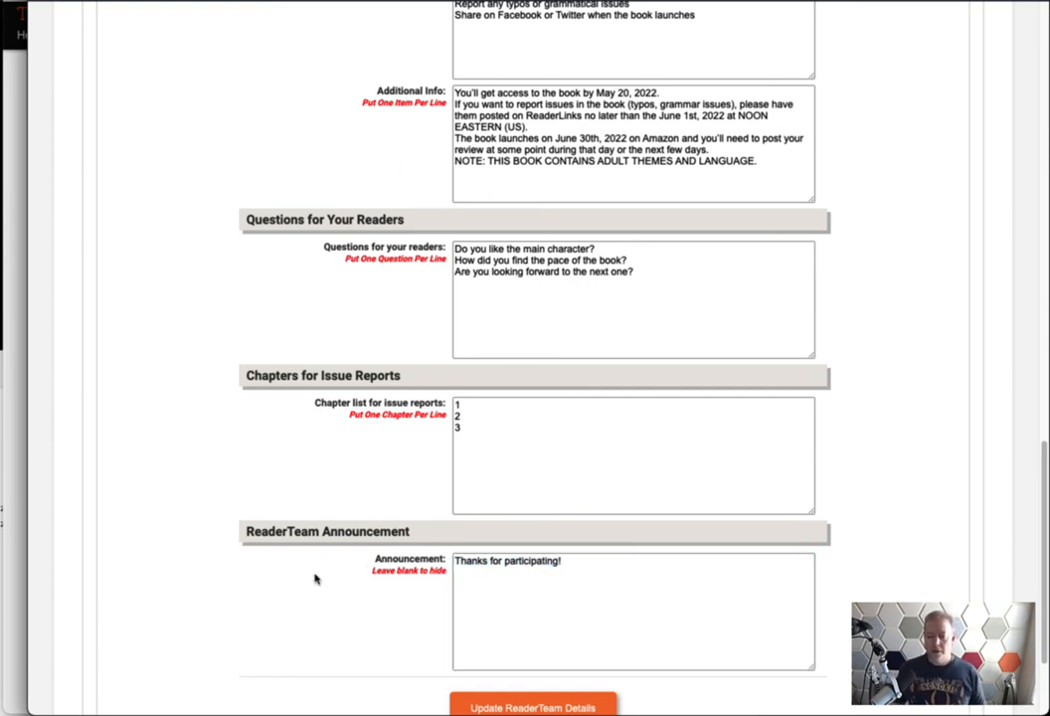
# Select the three reader questions, then bring the reader's ReaderTeams page forward
pyautogui.scroll(1, 189, 571)
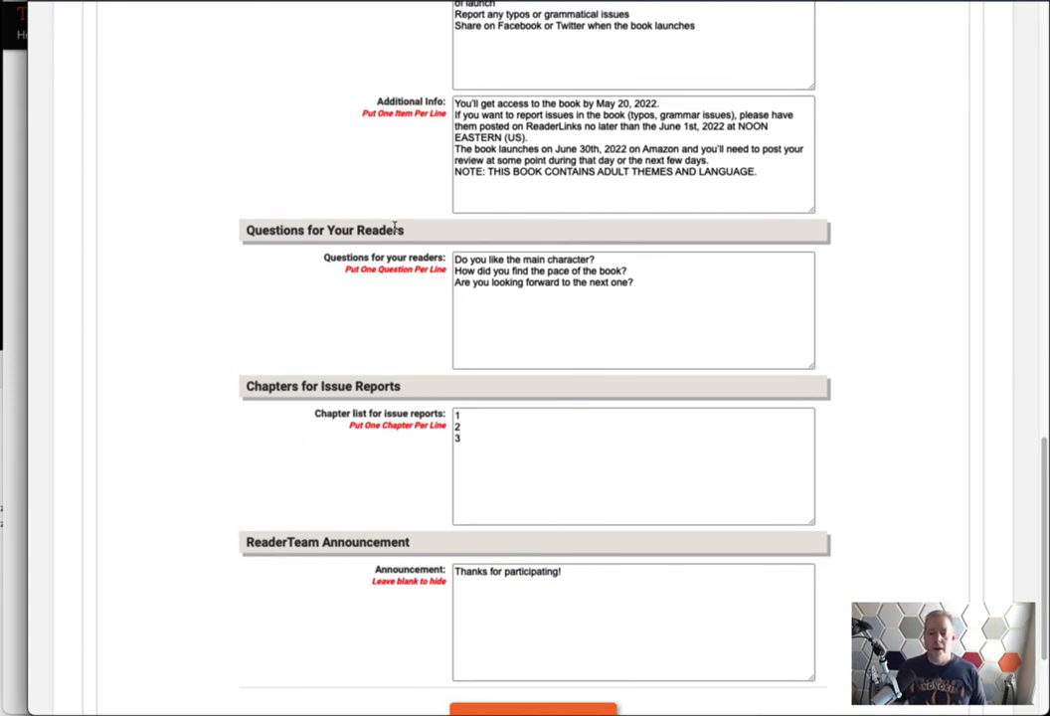
pyautogui.moveTo(656, 282); pyautogui.dragTo(457, 258)
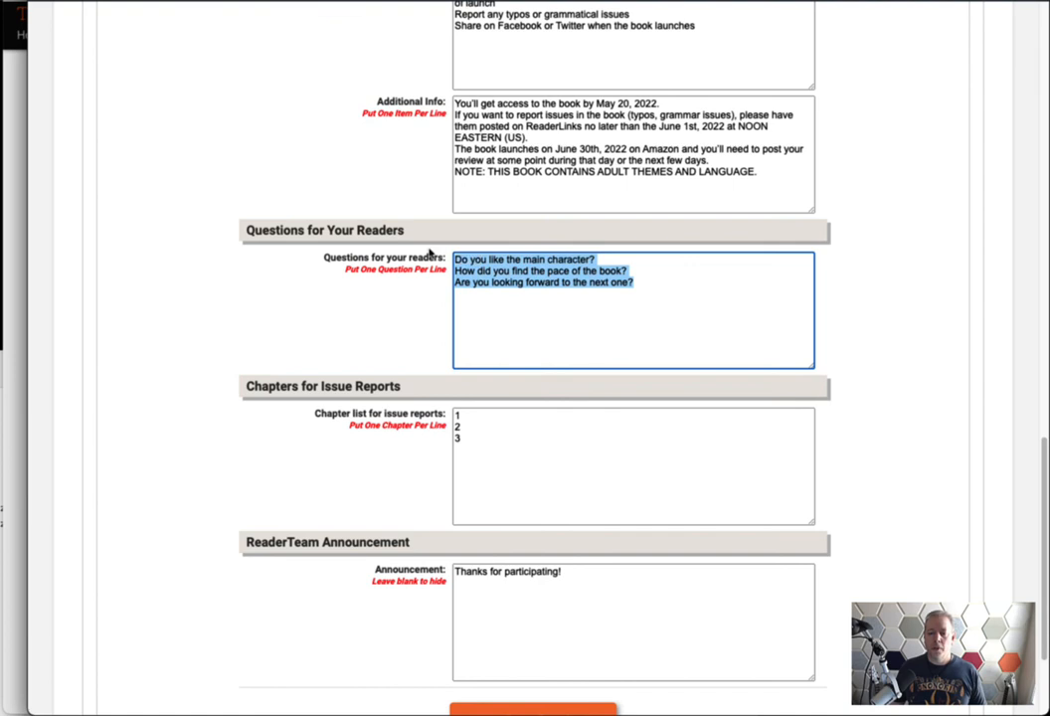
pyautogui.click(403, 318)
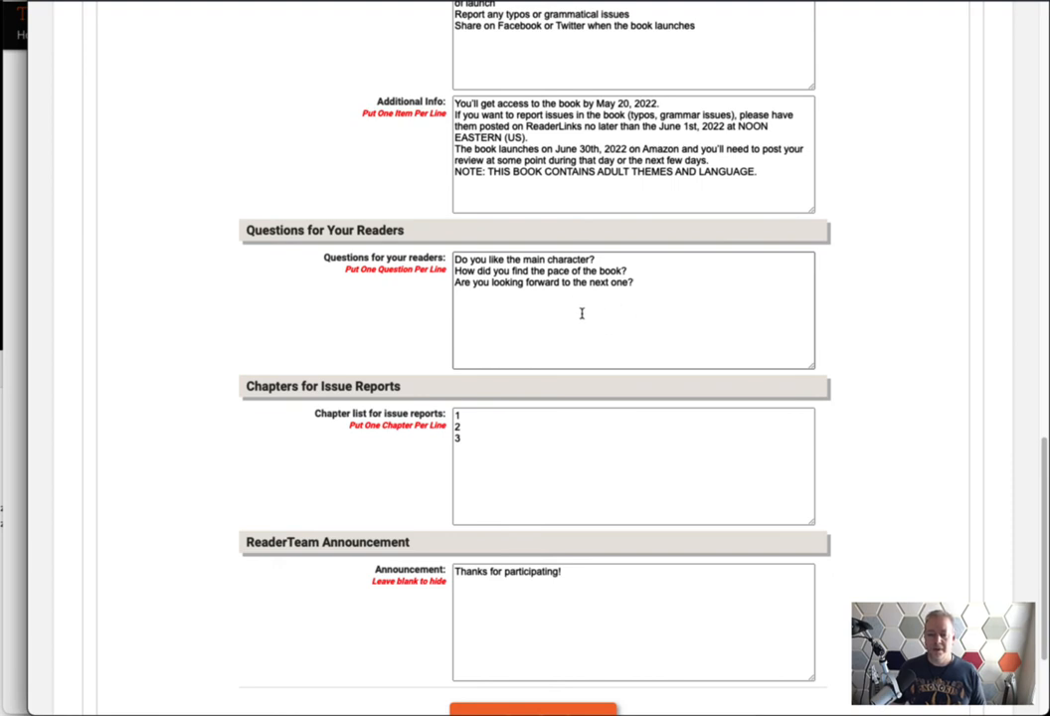
pyautogui.click(15, 348)
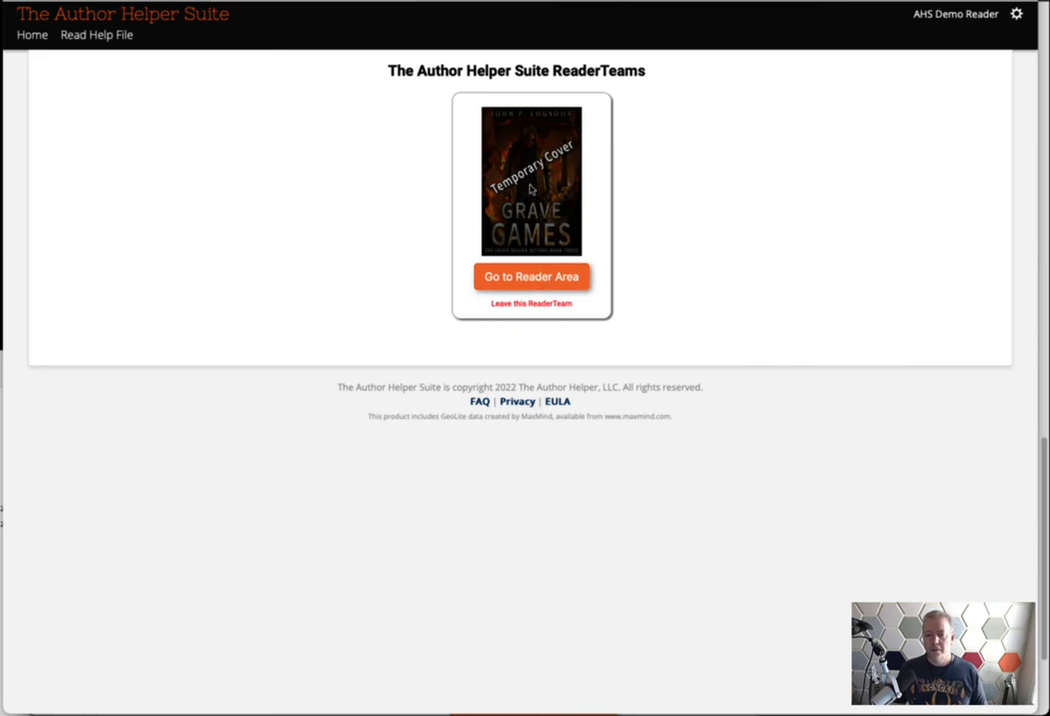
# Open the Grave Games reader area's Questions From The Author tab and review the reader's first answer
pyautogui.click(513, 275)
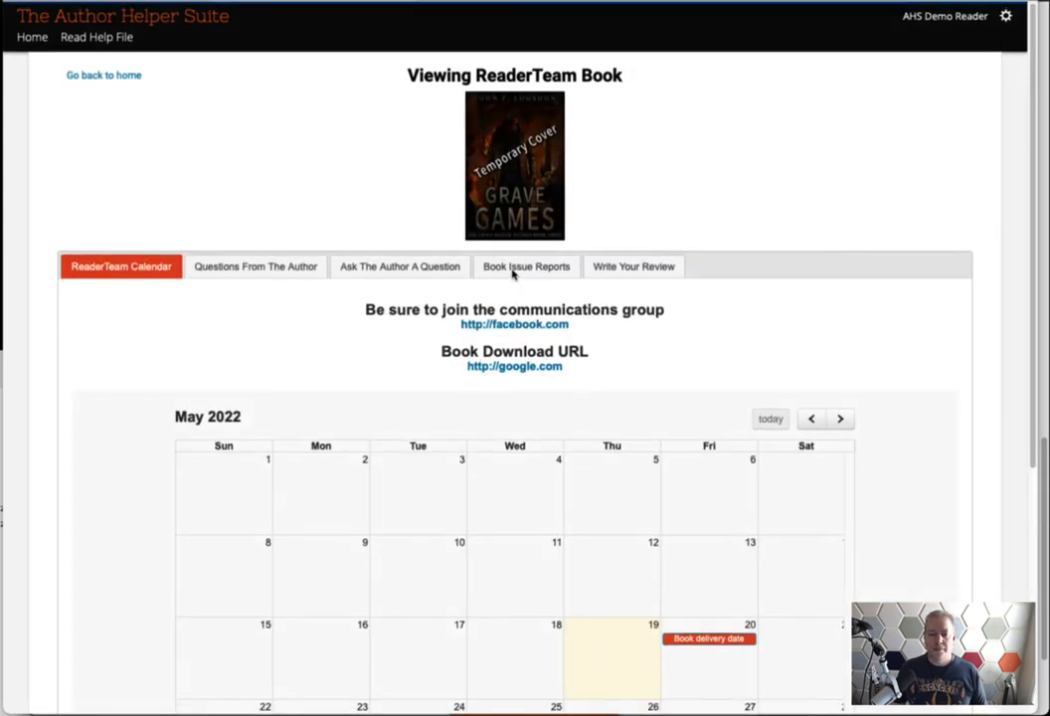
pyautogui.click(255, 316)
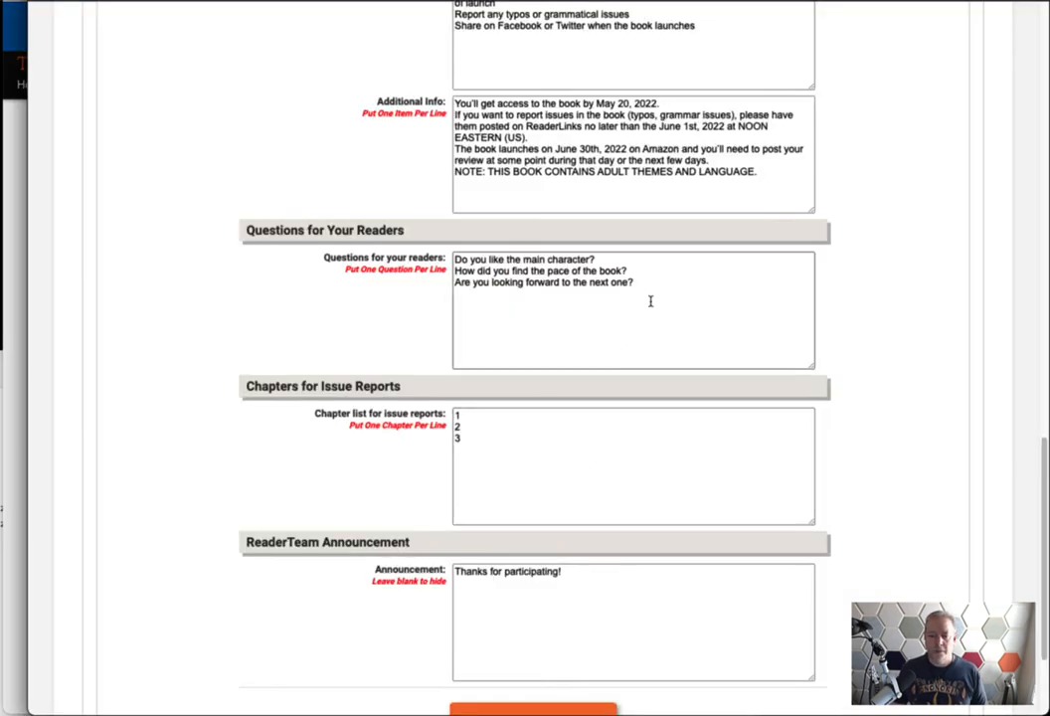
pyautogui.moveTo(649, 300); pyautogui.dragTo(416, 255)
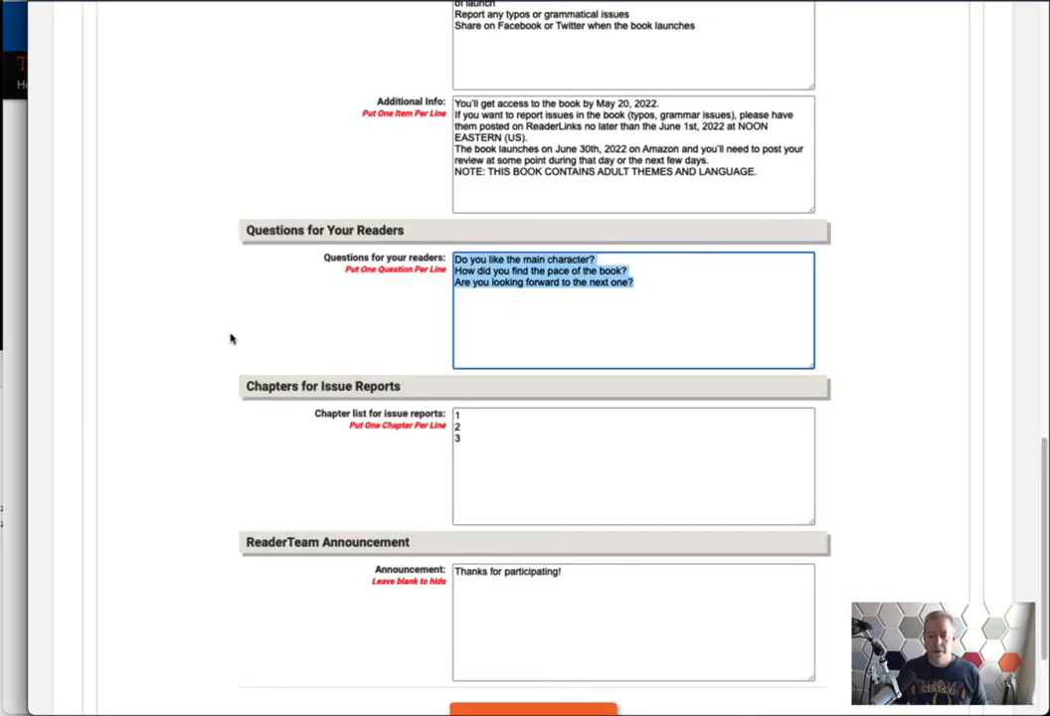
pyautogui.click(199, 343)
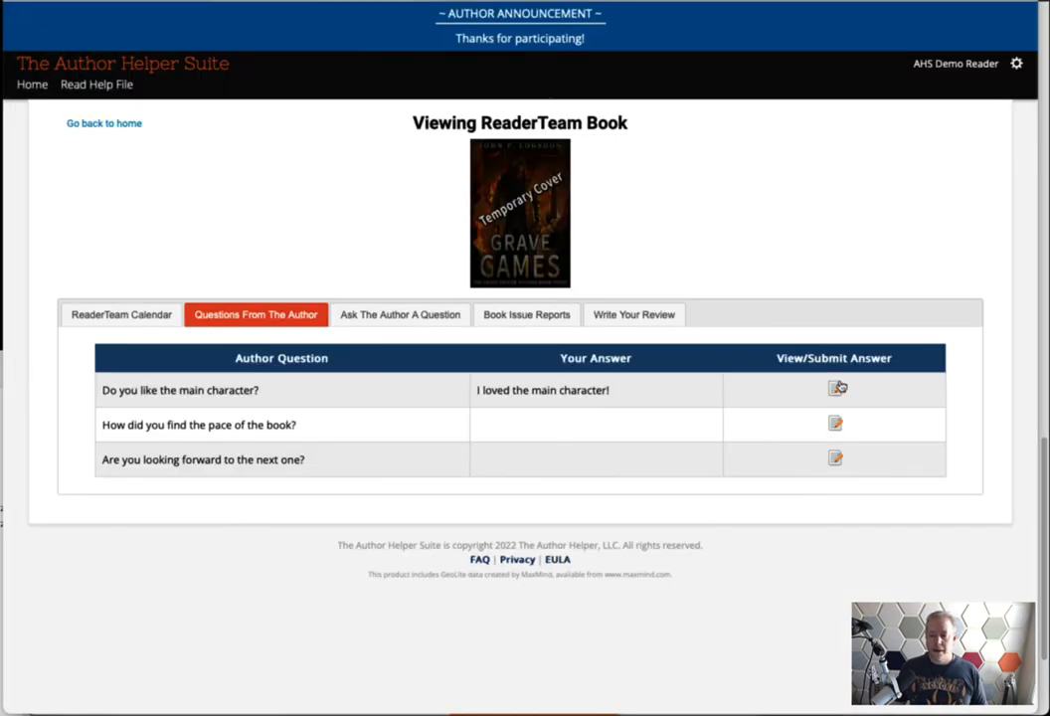
pyautogui.moveTo(611, 391); pyautogui.dragTo(469, 386)
pyautogui.click(555, 418)
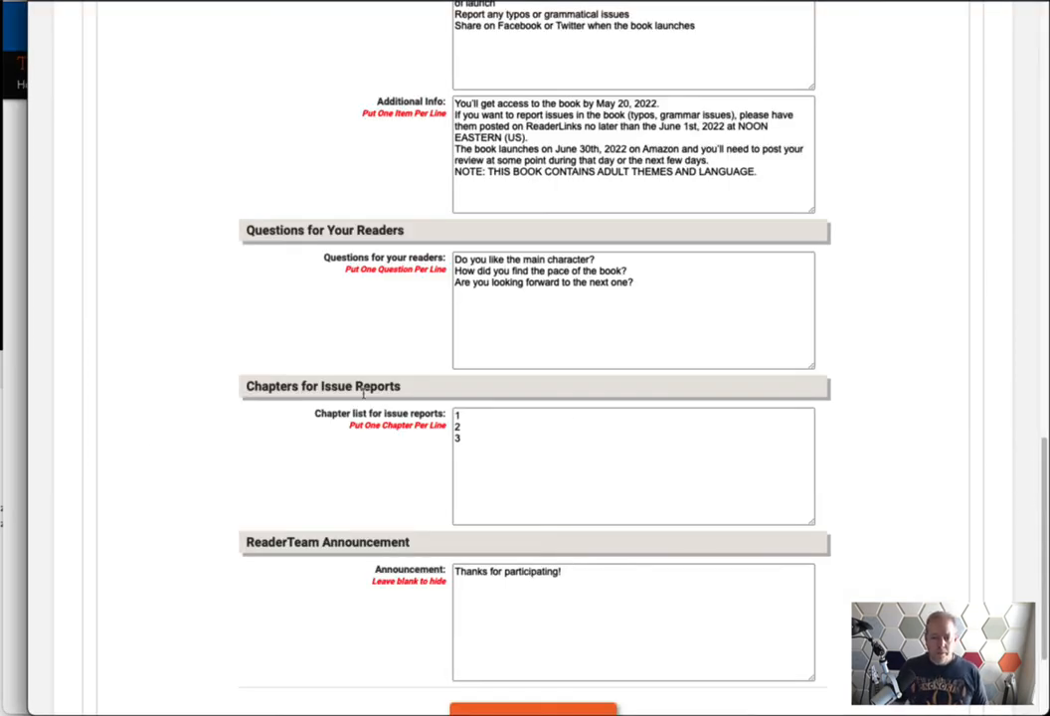
pyautogui.moveTo(434, 392); pyautogui.dragTo(207, 385)
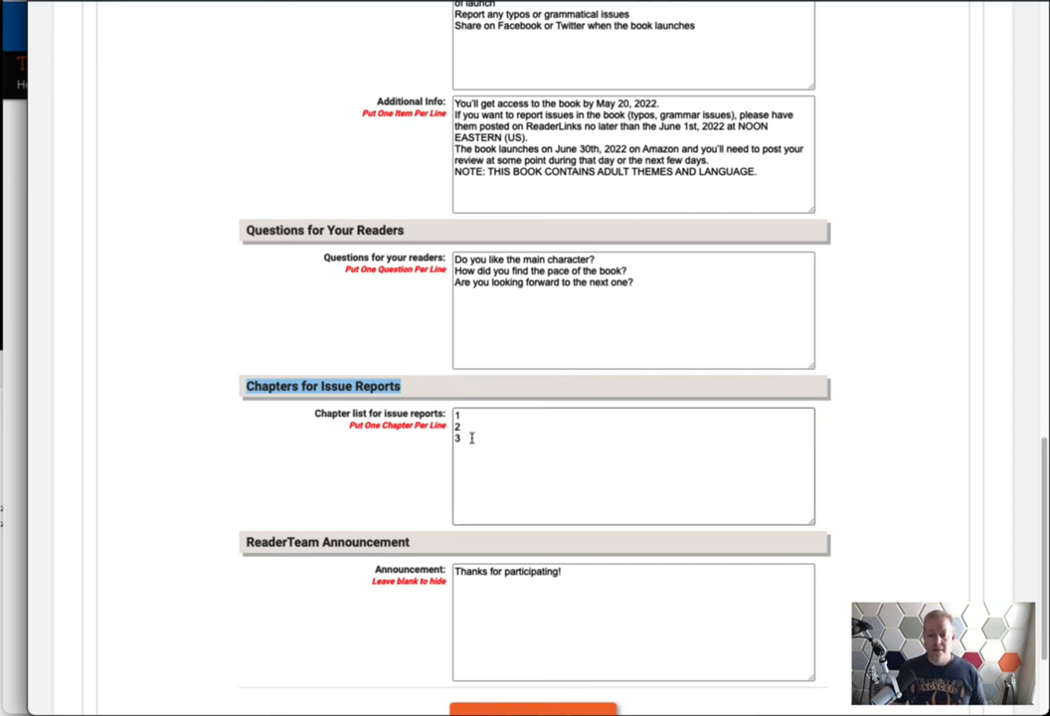
pyautogui.moveTo(476, 442); pyautogui.dragTo(458, 418)
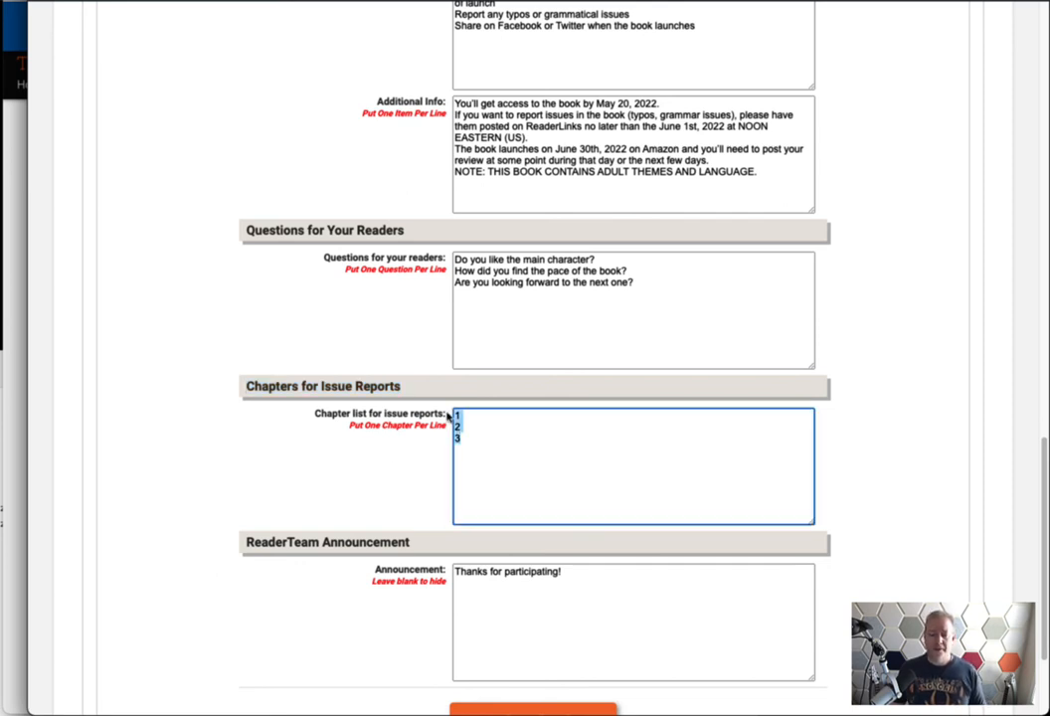
pyautogui.click(344, 467)
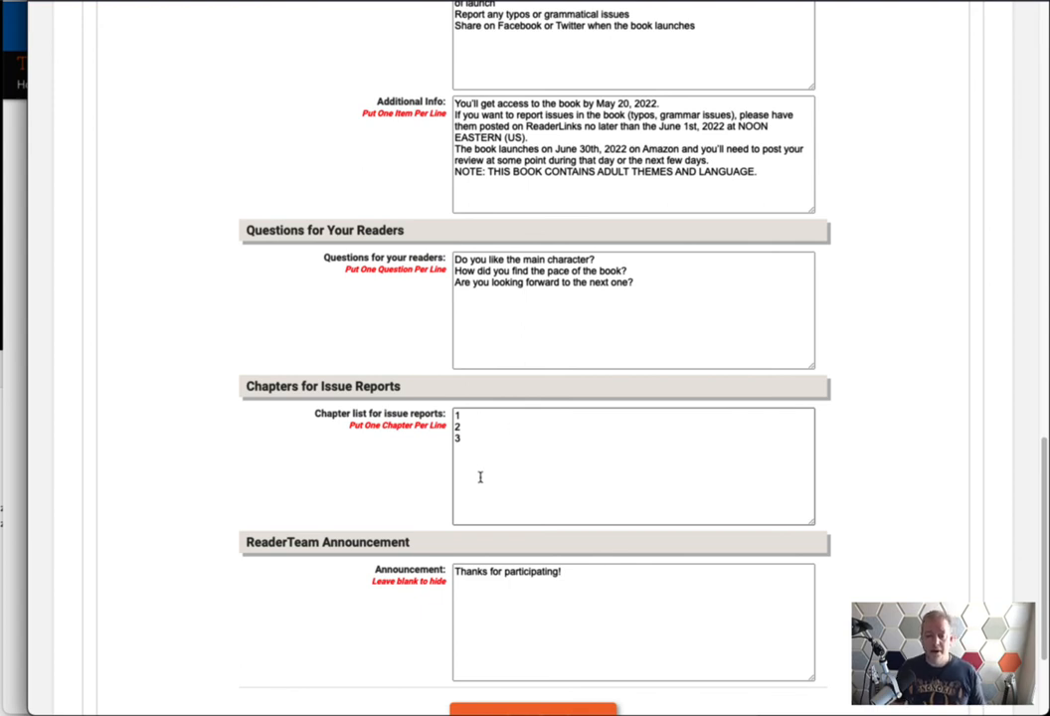
pyautogui.moveTo(478, 440); pyautogui.dragTo(435, 411)
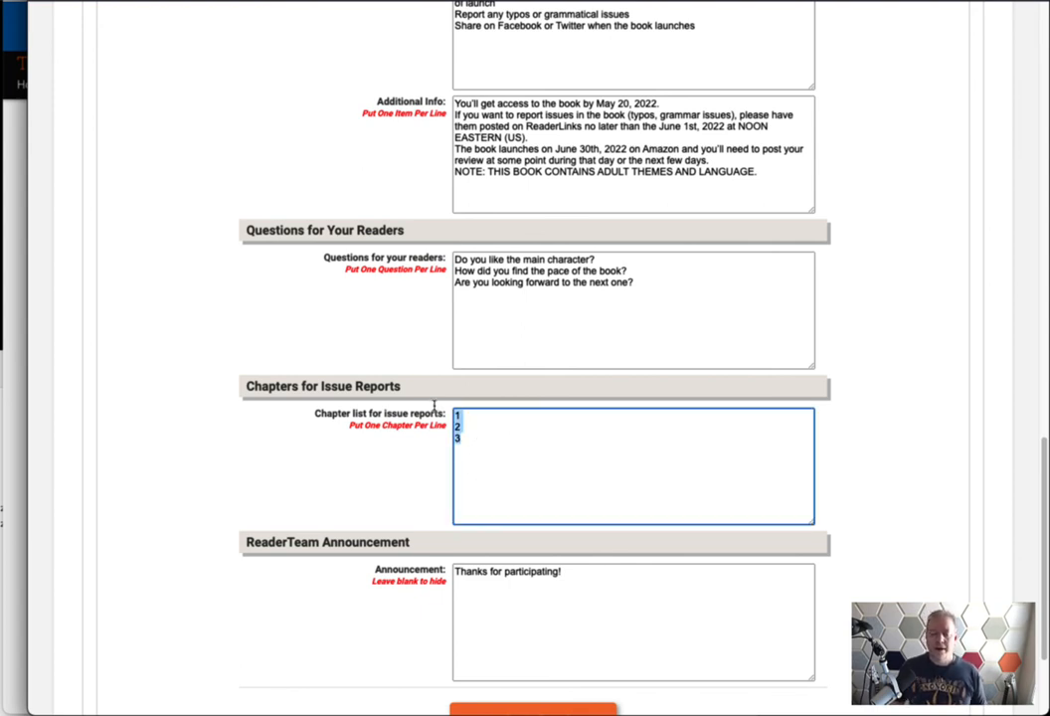
pyautogui.click(502, 440)
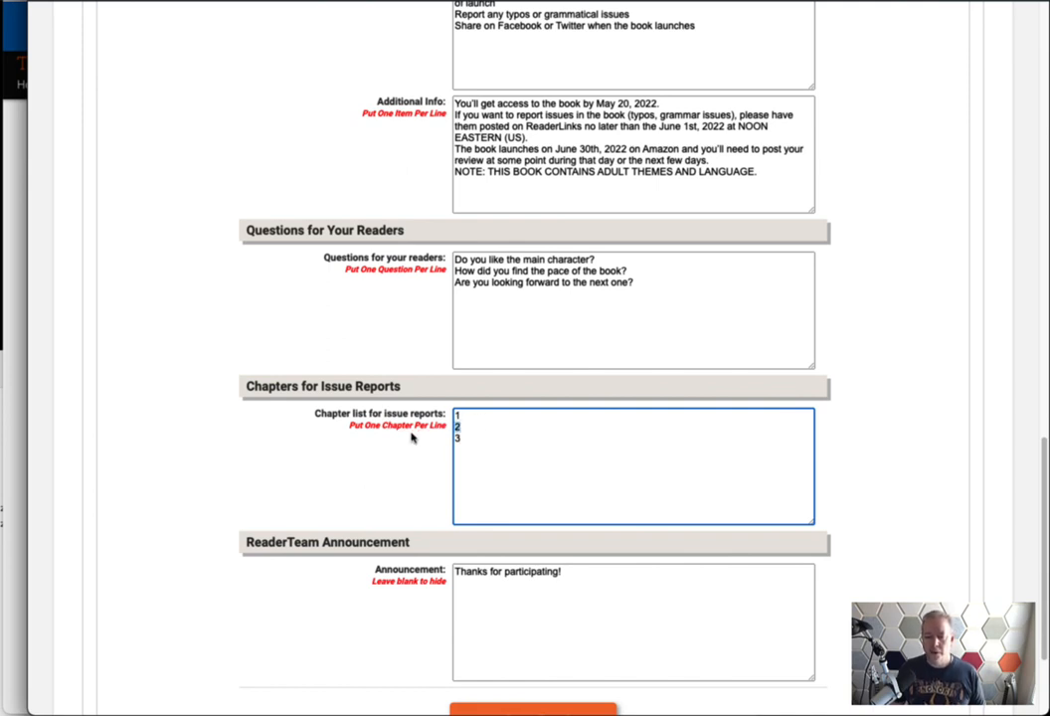
pyautogui.moveTo(464, 440); pyautogui.dragTo(417, 453)
pyautogui.click(470, 420)
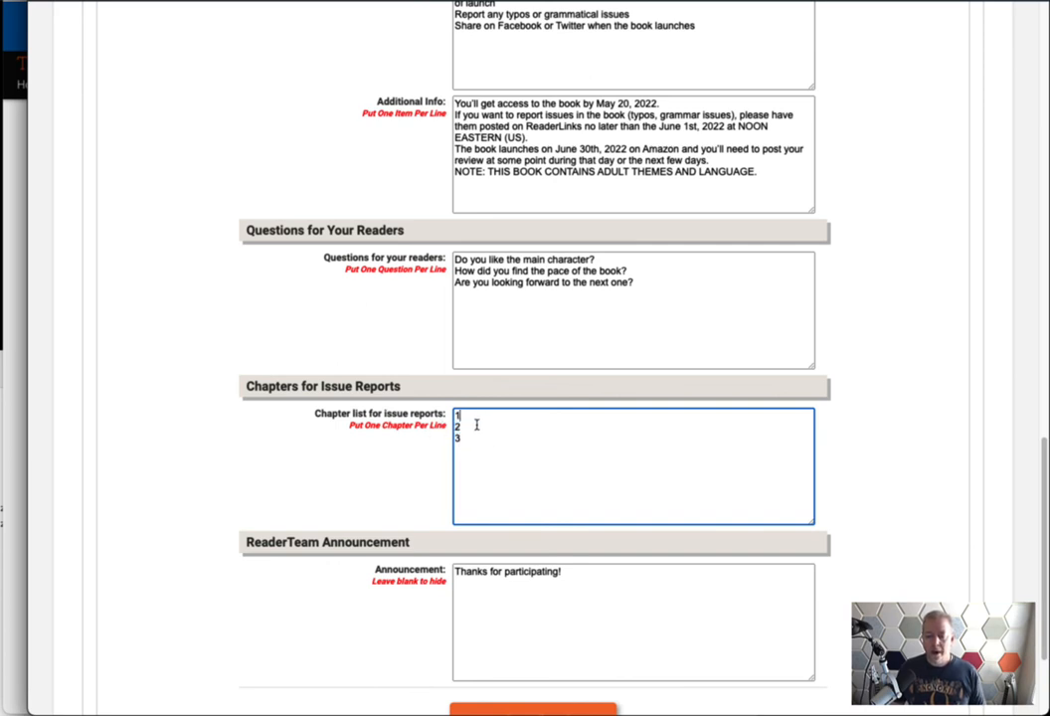
pyautogui.press('Return')
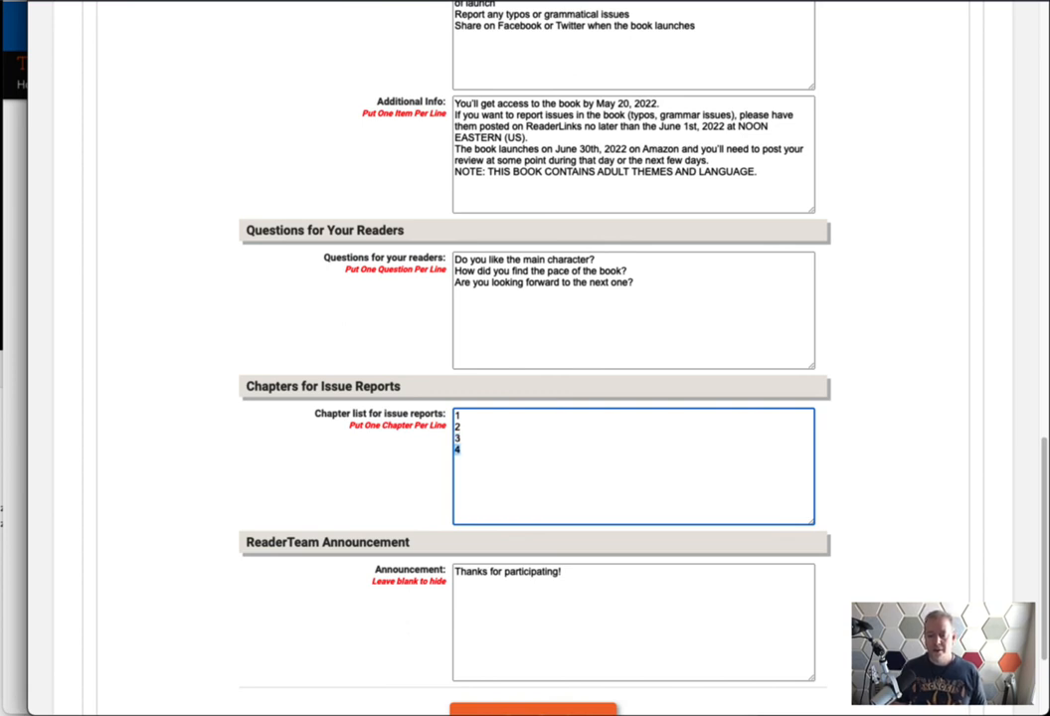
pyautogui.press('Up')
pyautogui.press('Up')
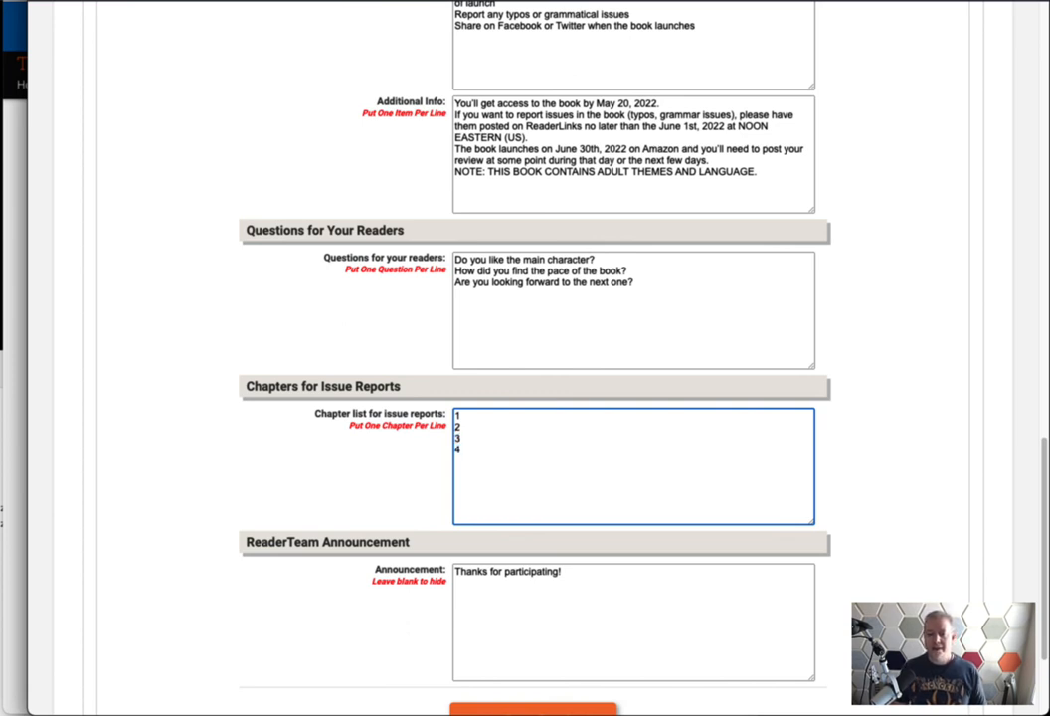
pyautogui.press('Delete')
pyautogui.press('BackSpace')
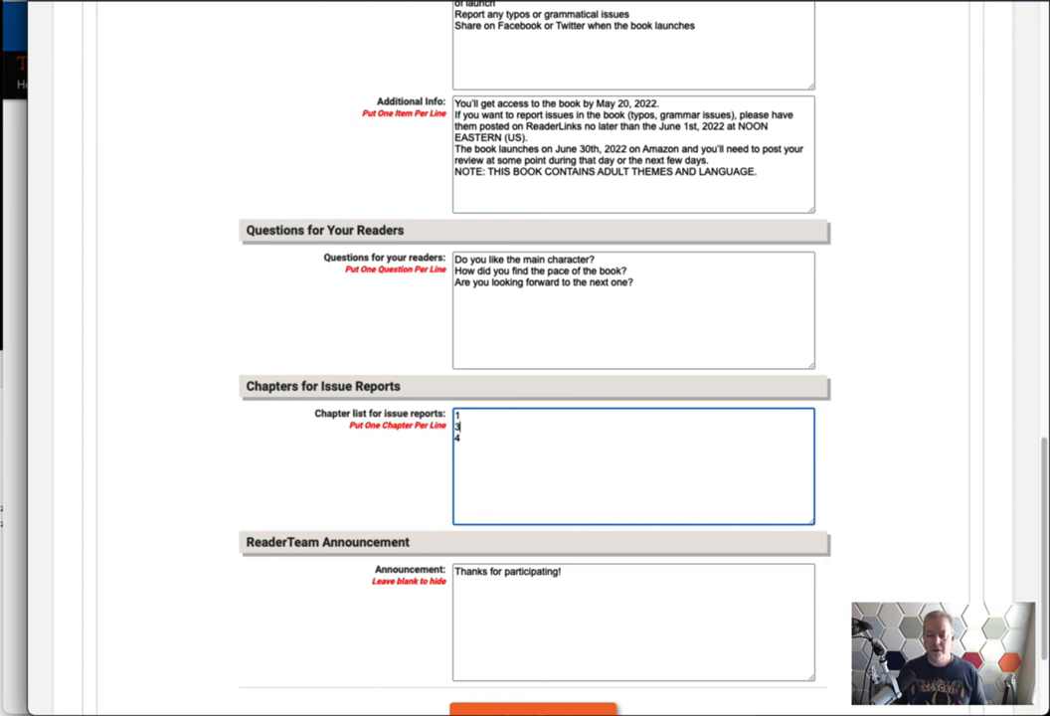
pyautogui.write('2')
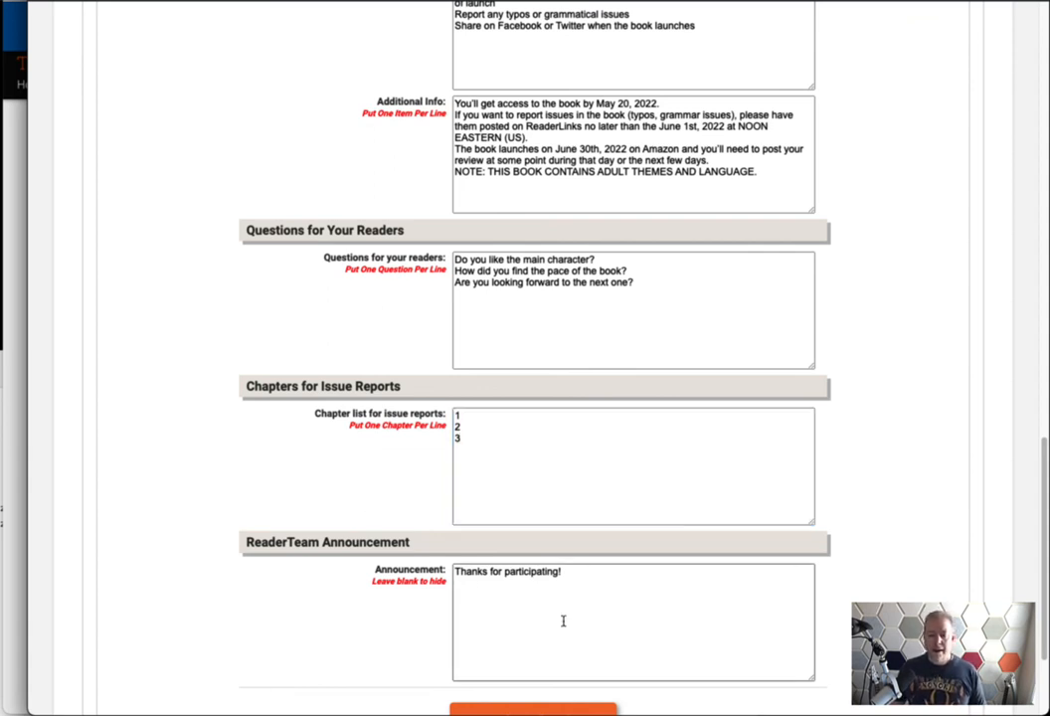
# Compare the announcement on the reader's page, then open Book Issue Reports and its Chapters list
pyautogui.moveTo(563, 622); pyautogui.dragTo(270, 558)
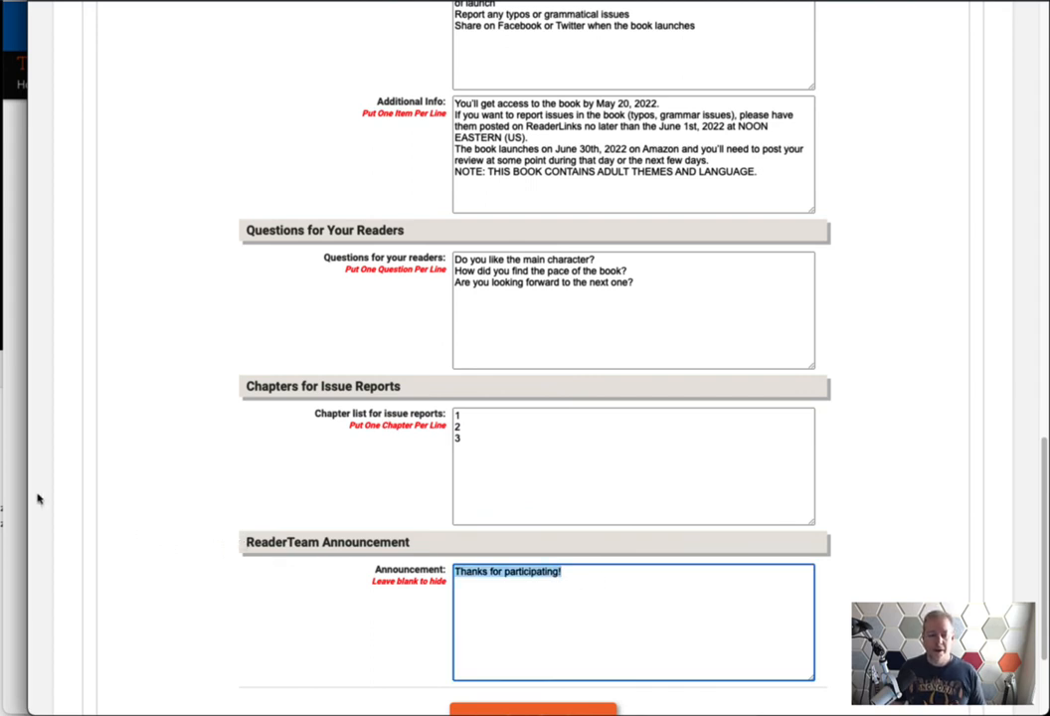
pyautogui.click(15, 406)
pyautogui.moveTo(599, 38); pyautogui.dragTo(450, 37)
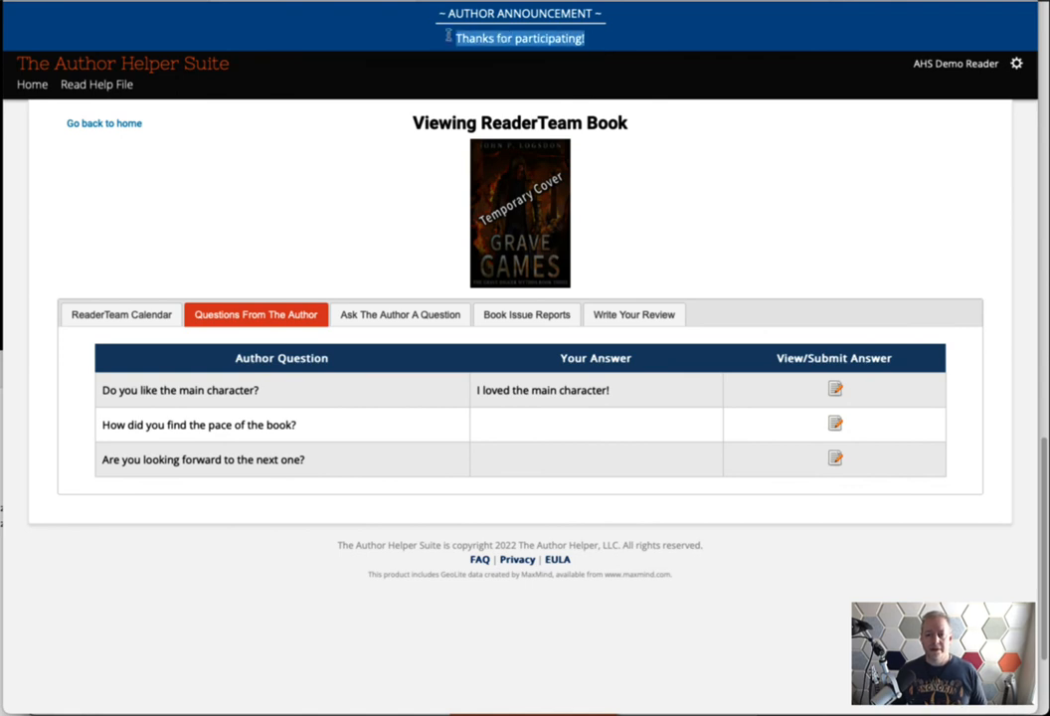
pyautogui.click(350, 195)
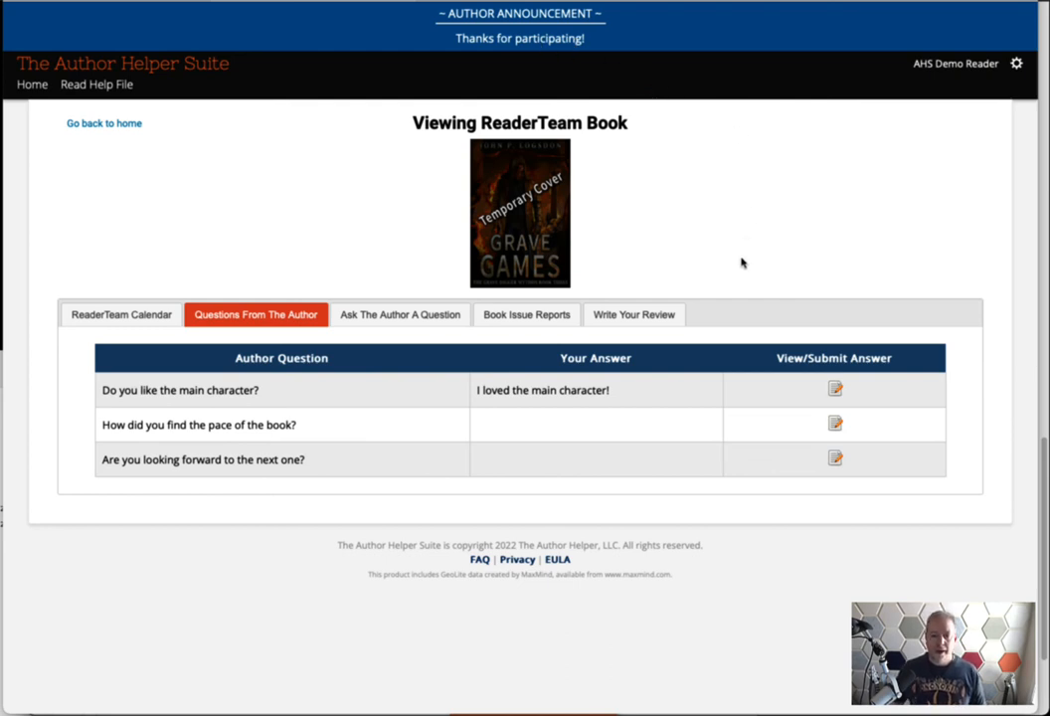
pyautogui.click(515, 319)
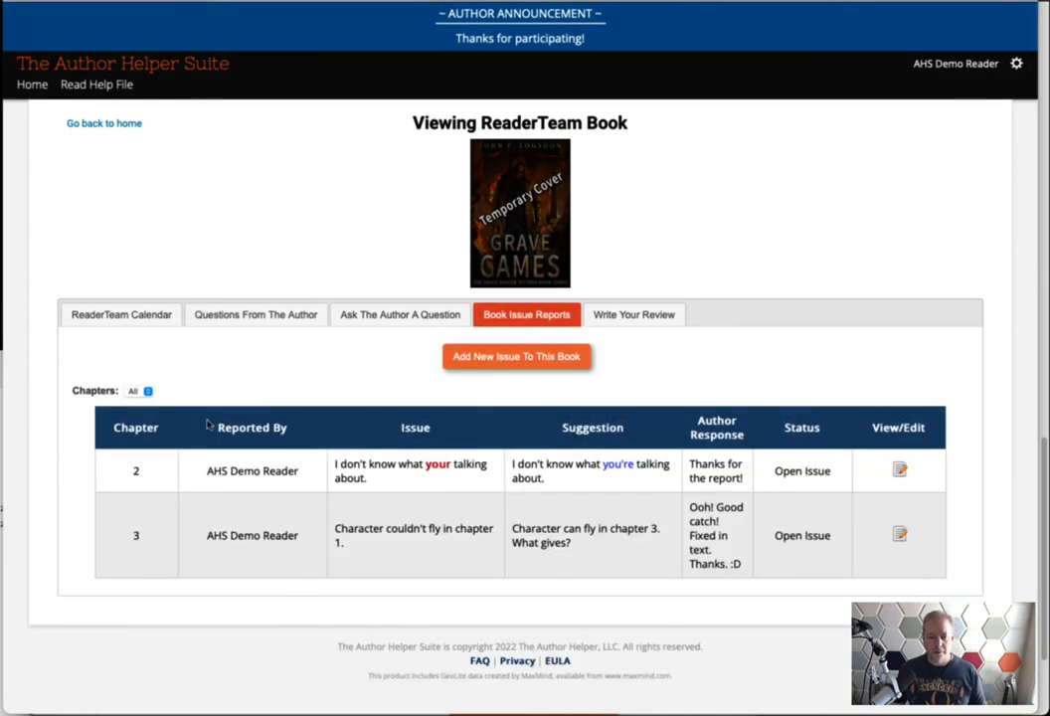
pyautogui.click(144, 392)
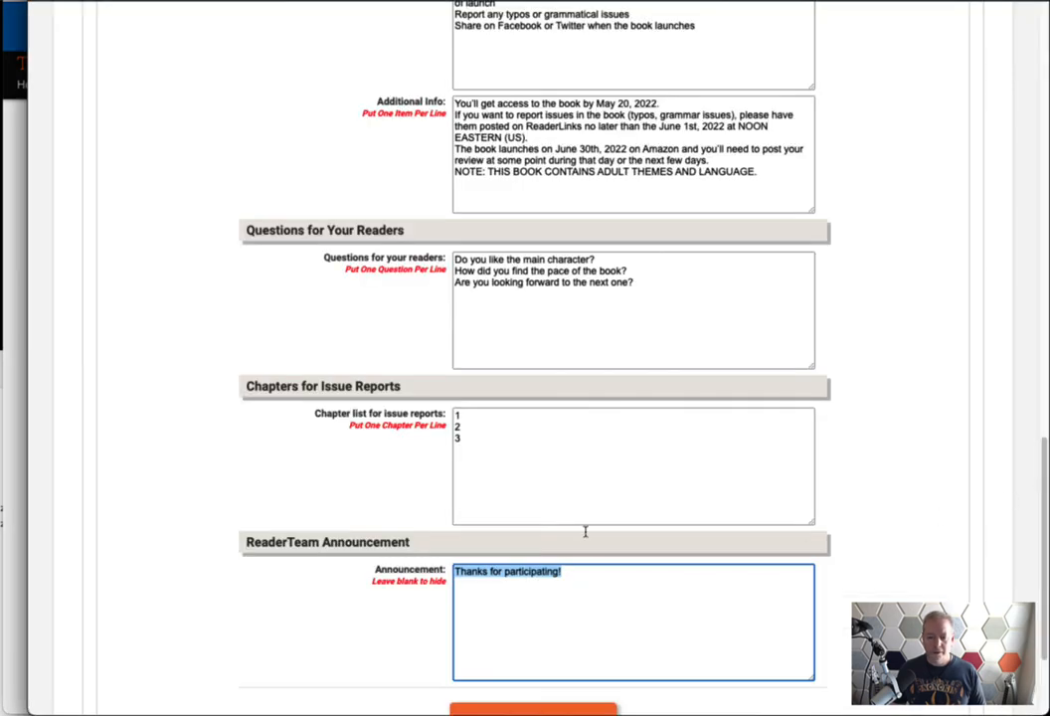
# Return to the author's form, select the chapter list, and scroll back to the top
pyautogui.click(499, 445)
pyautogui.hotkey('ctrl', 'a')
pyautogui.click(278, 460)
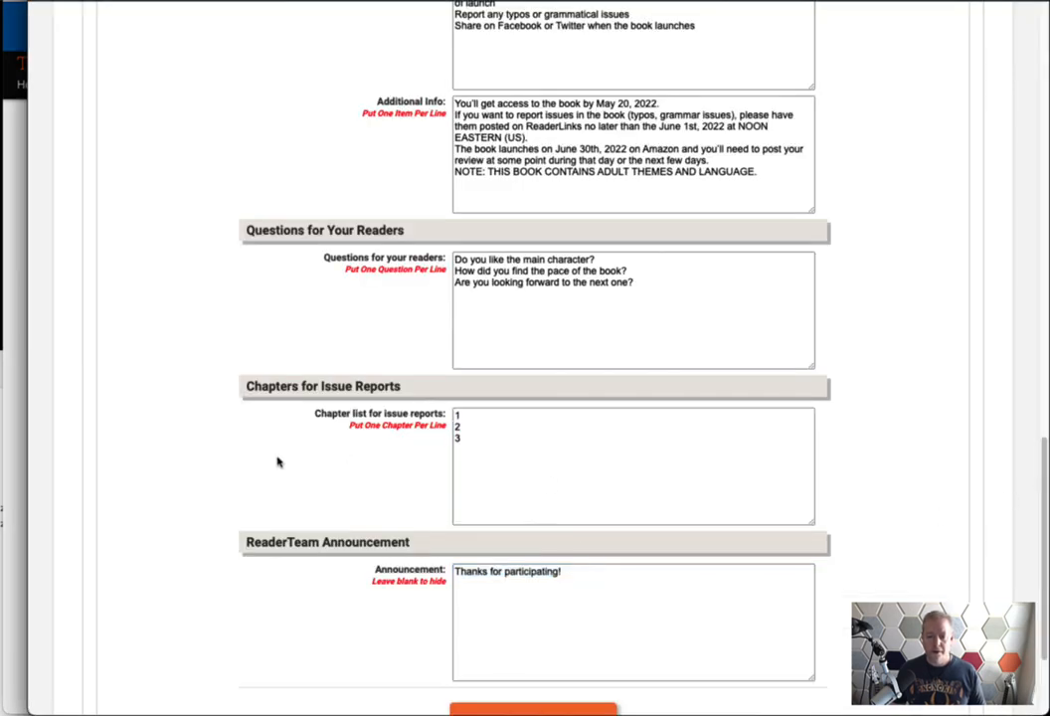
pyautogui.scroll(15, 190, 470)
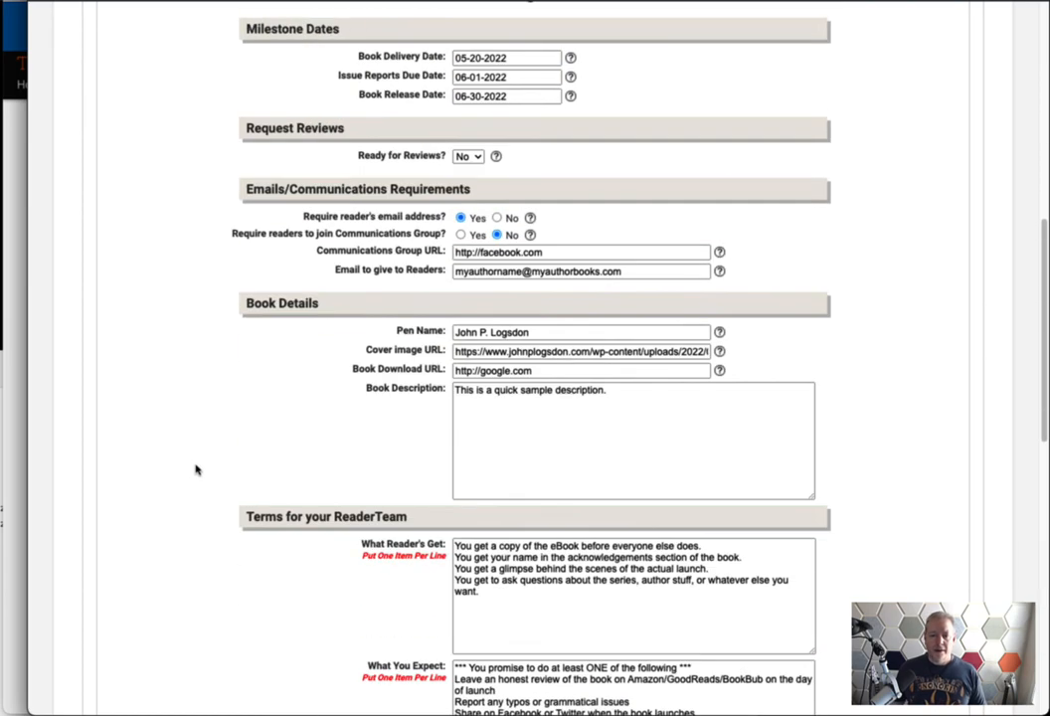
pyautogui.scroll(1, 195, 469)
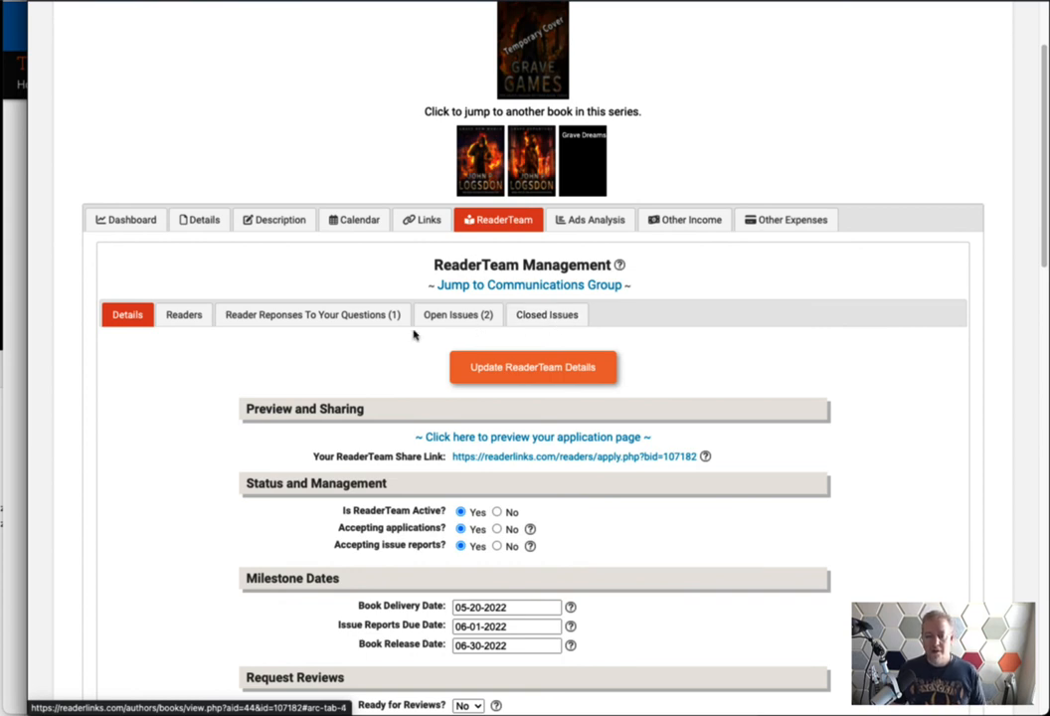
pyautogui.scroll(-7, 124, 445)
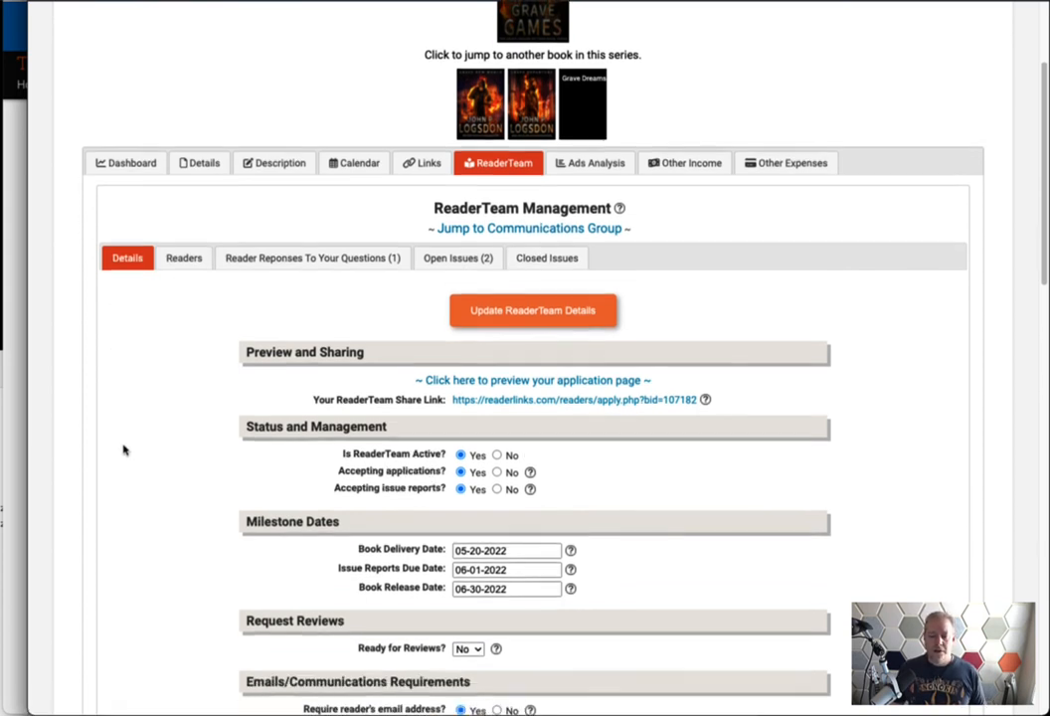
pyautogui.scroll(10, 125, 448)
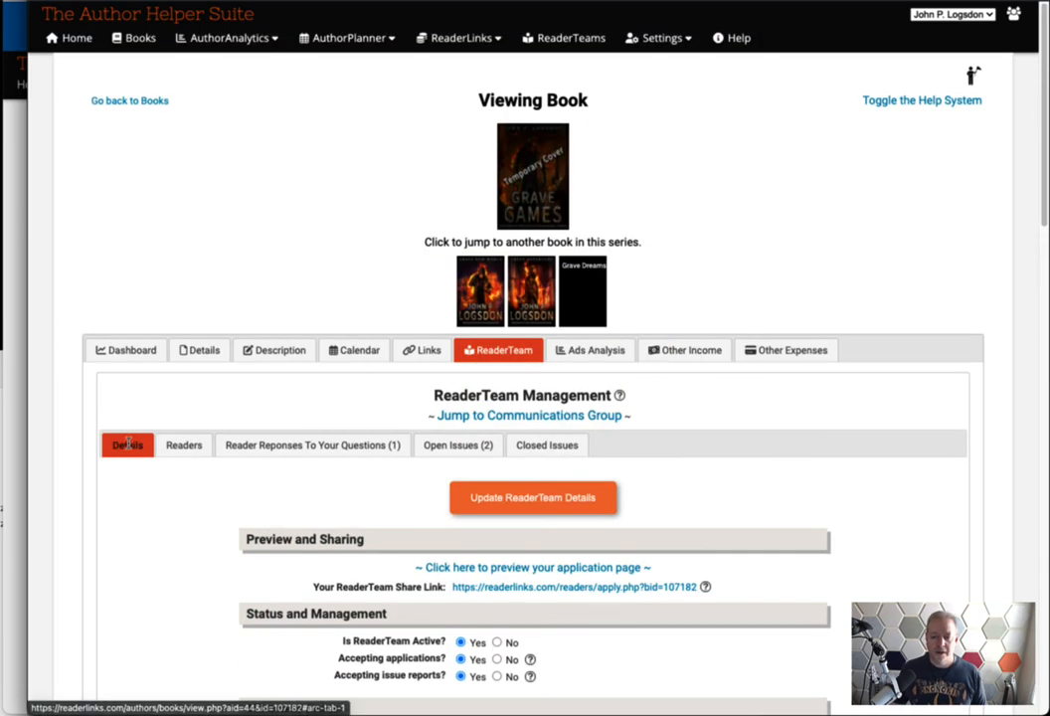